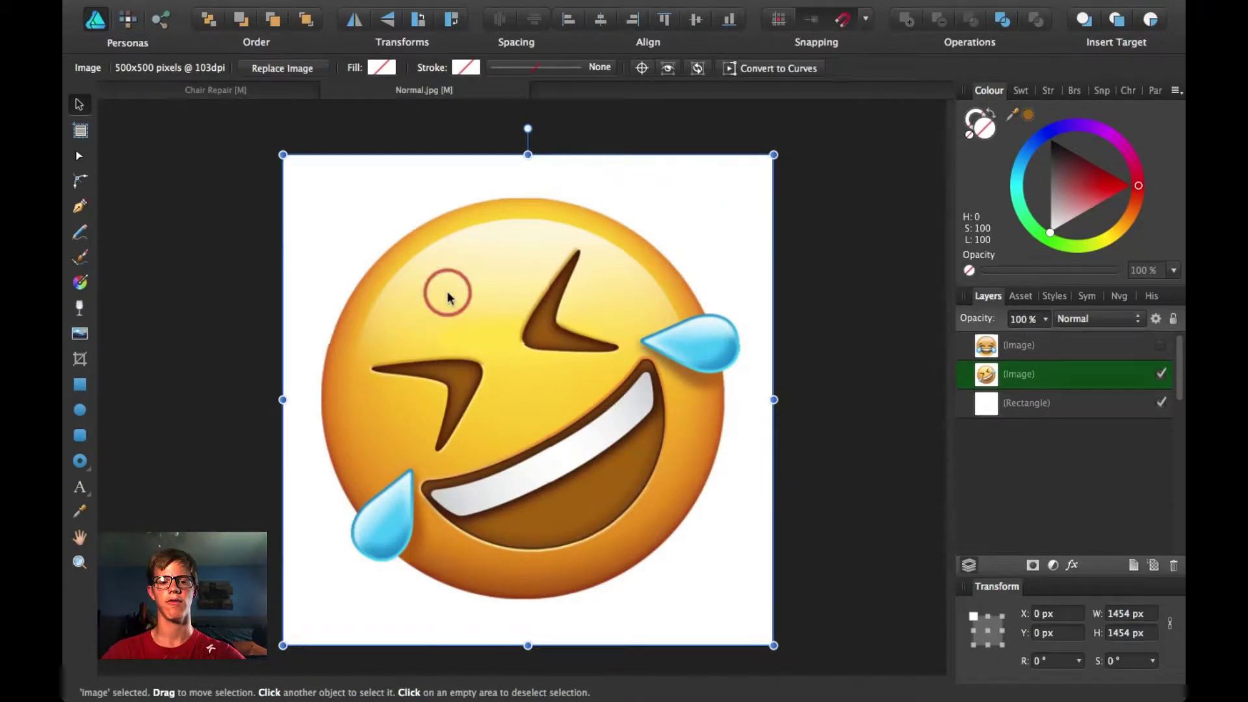
# Step: Compare the two emoji reference images by toggling the upper one's visibility, leaving only the tilted laughing face shown
pyautogui.click(1162, 375)
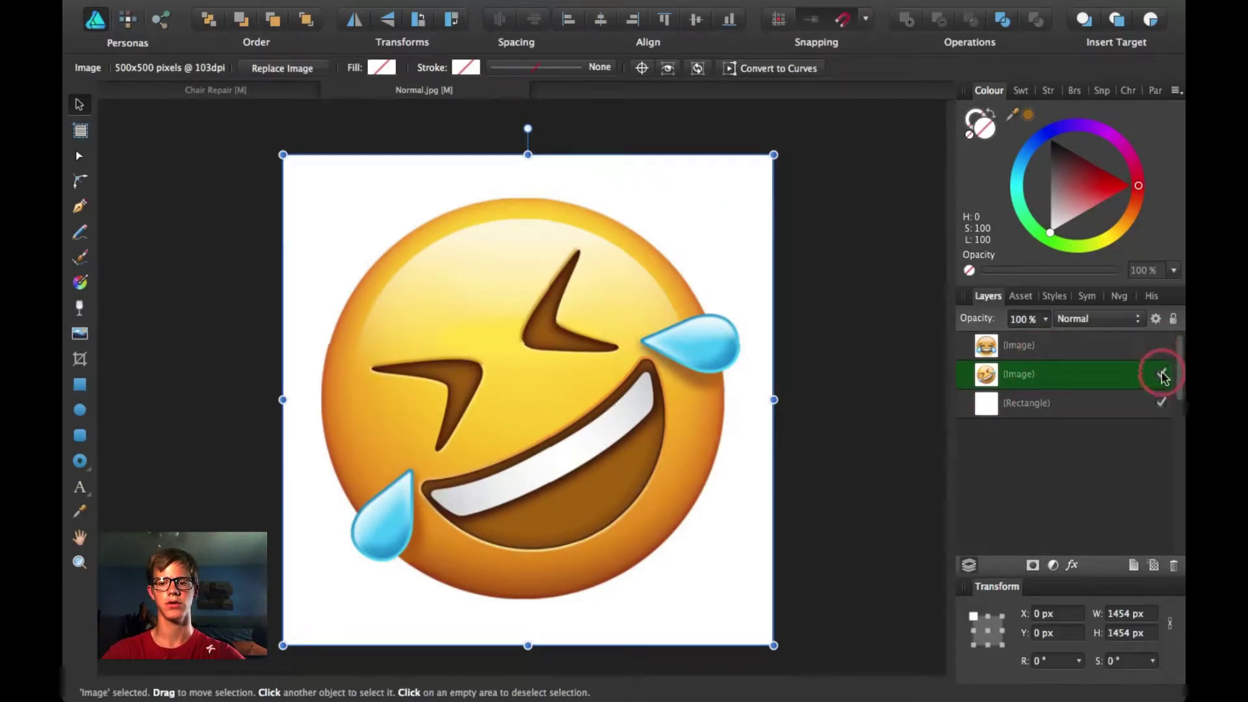
pyautogui.click(1163, 350)
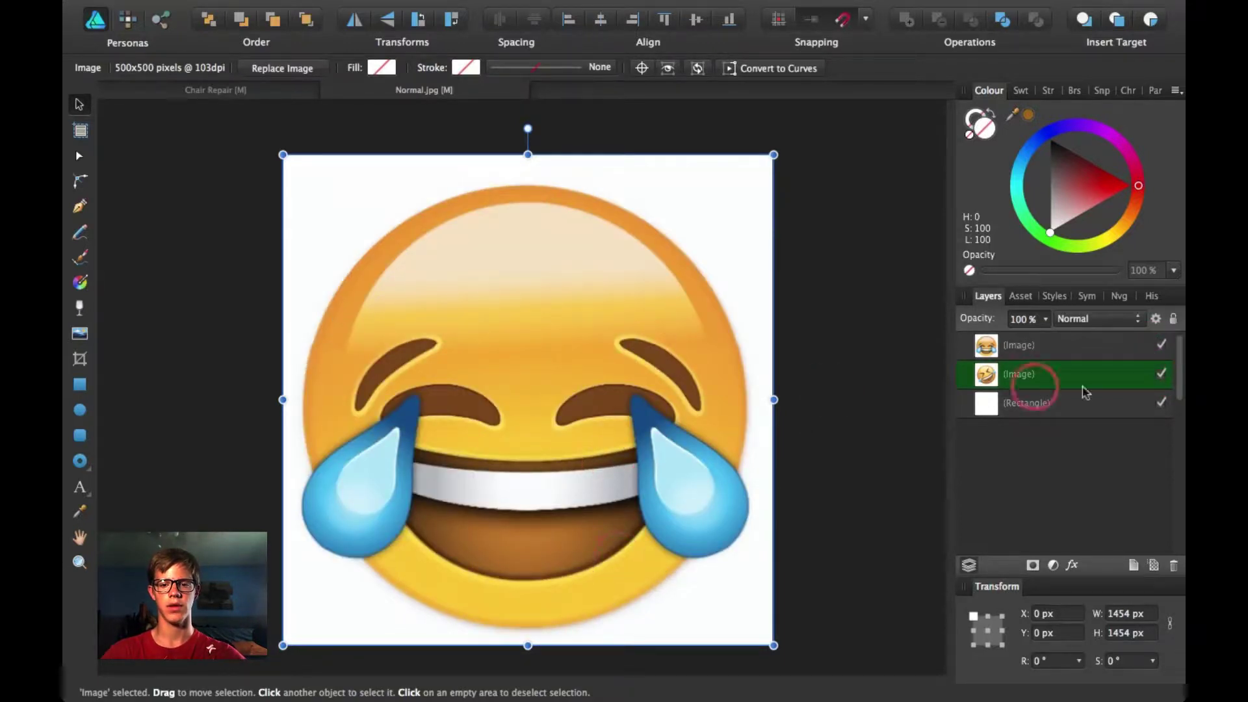
pyautogui.click(1162, 346)
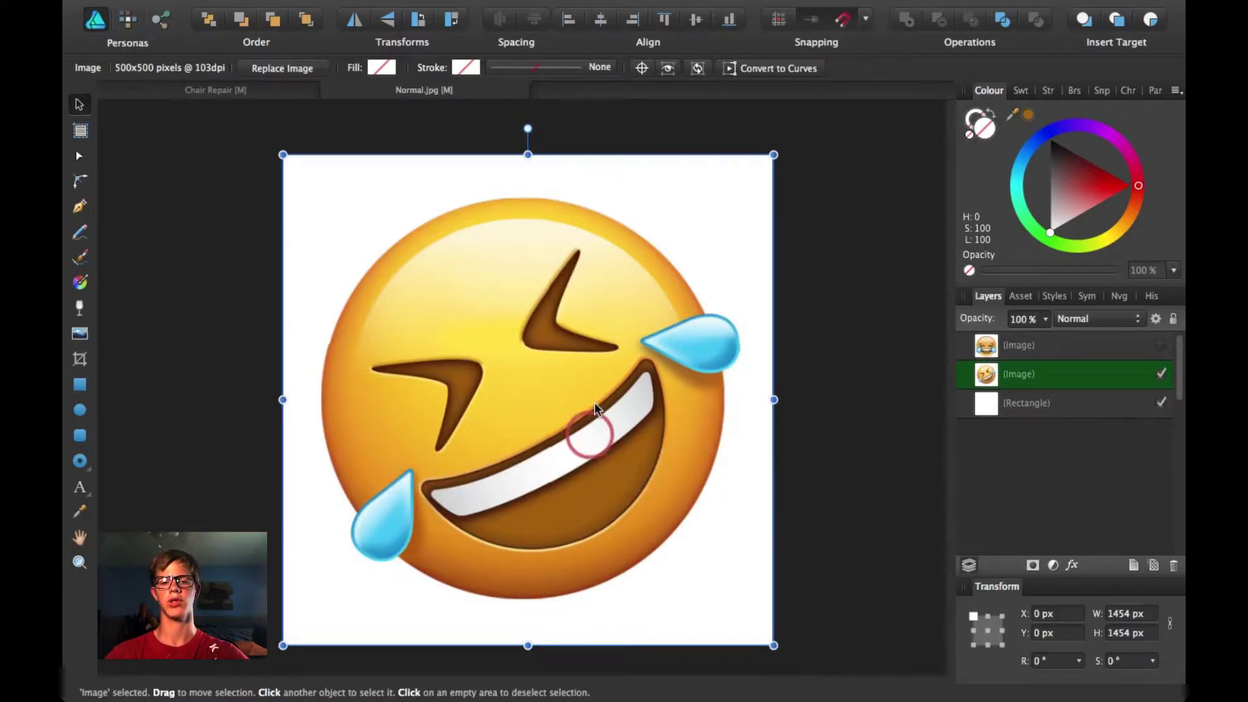
pyautogui.scroll(-1, 501, 368)
pyautogui.scroll(1, 552, 385)
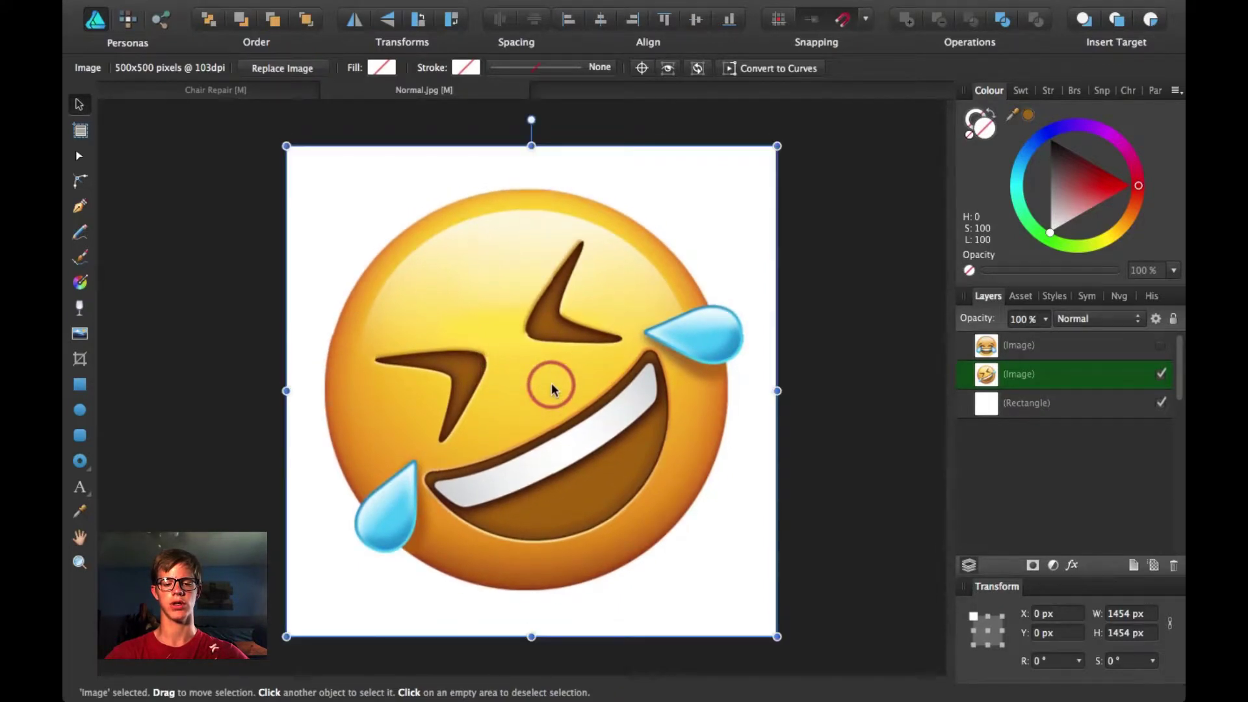
pyautogui.scroll(-1, 607, 450)
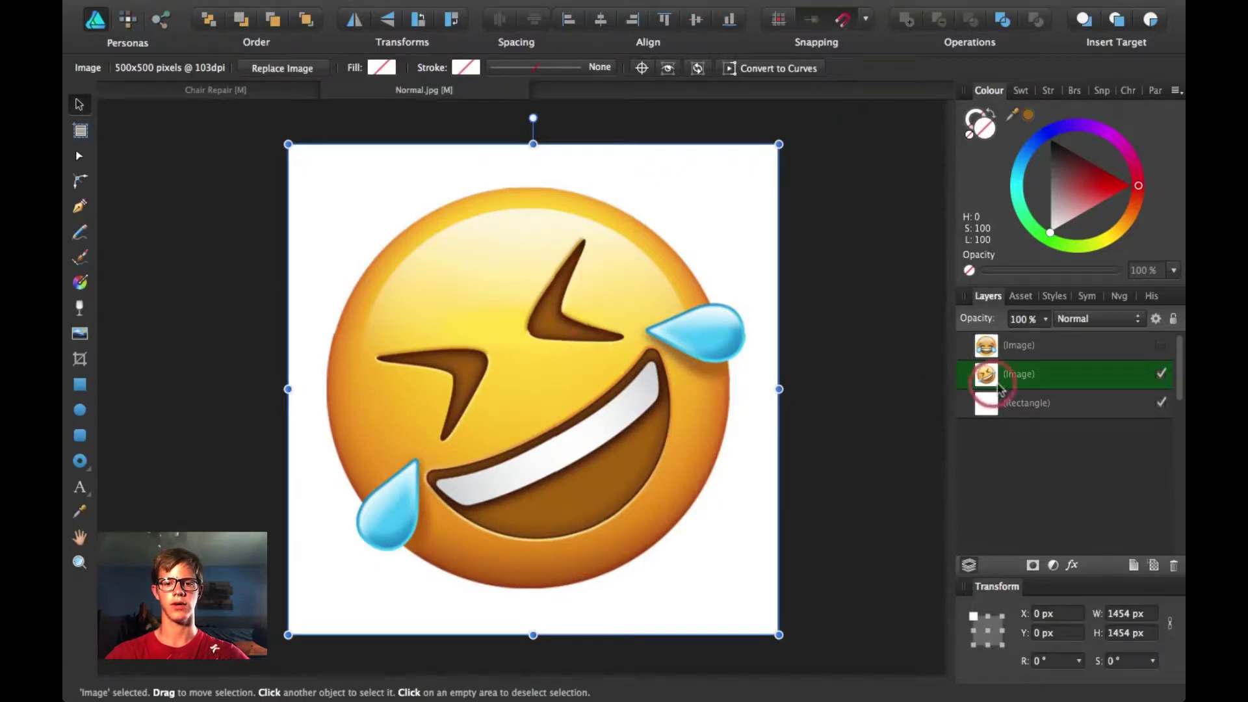
pyautogui.click(1026, 355)
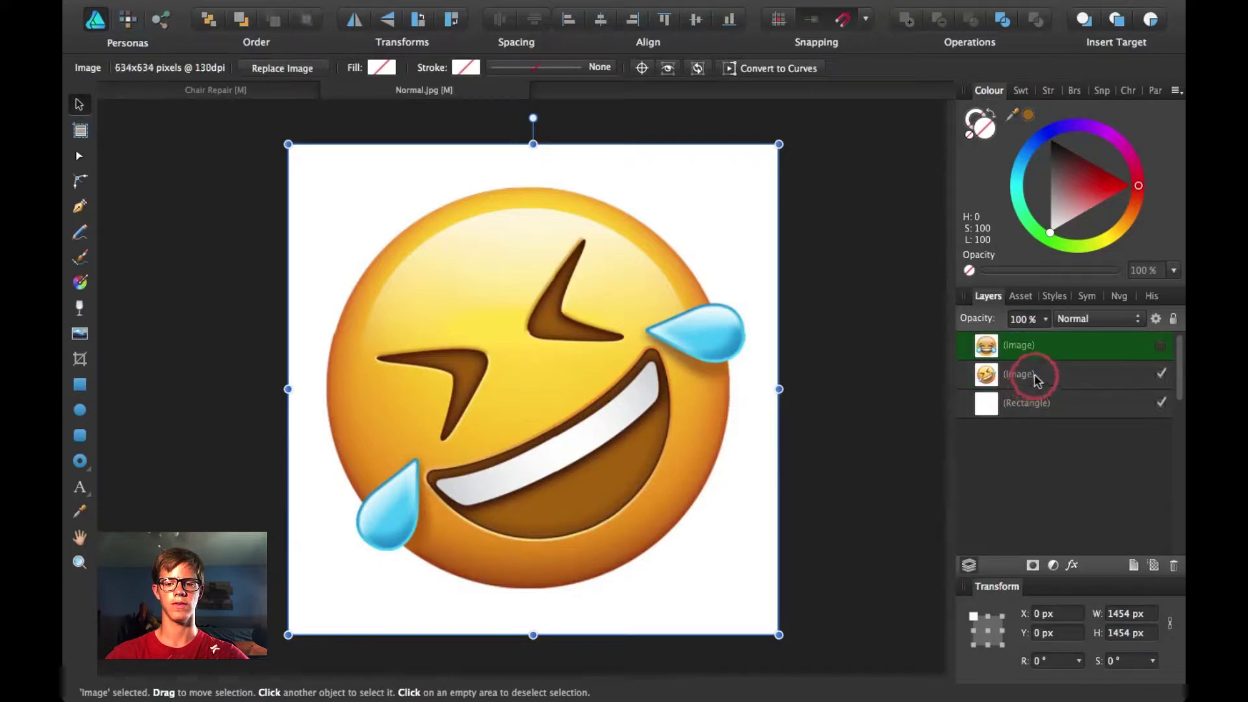
pyautogui.click(1035, 373)
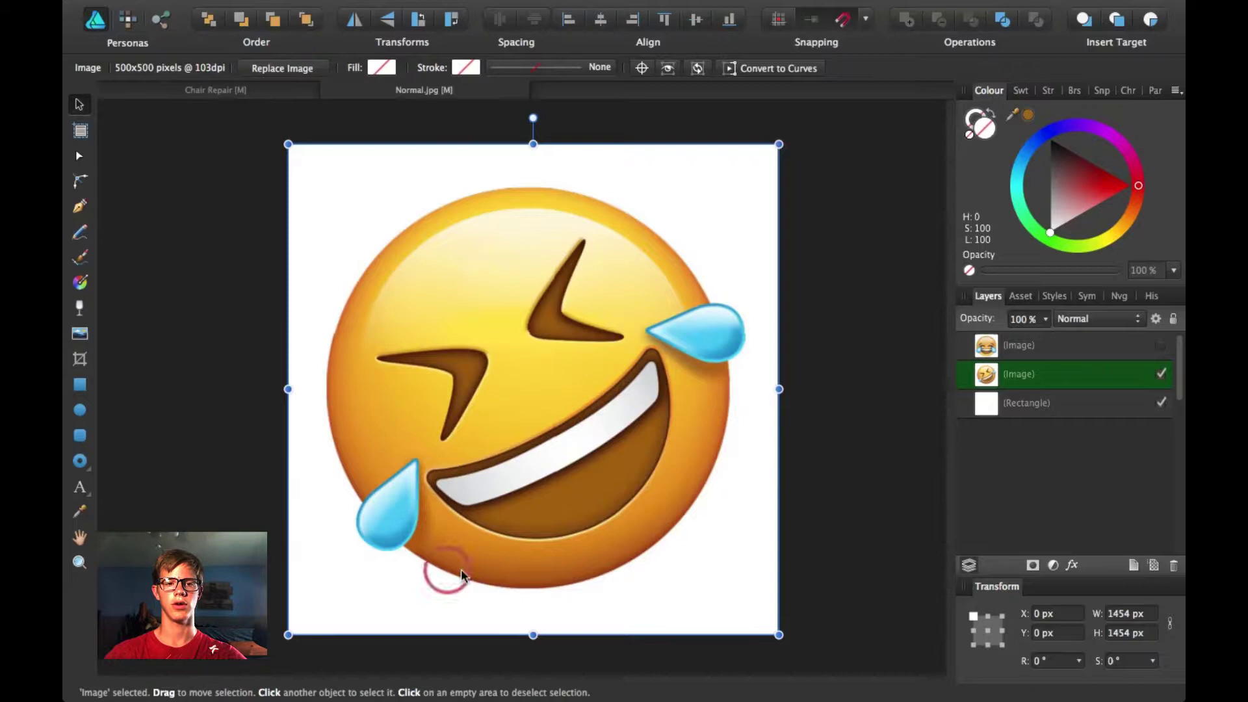
pyautogui.scroll(-1, 596, 369)
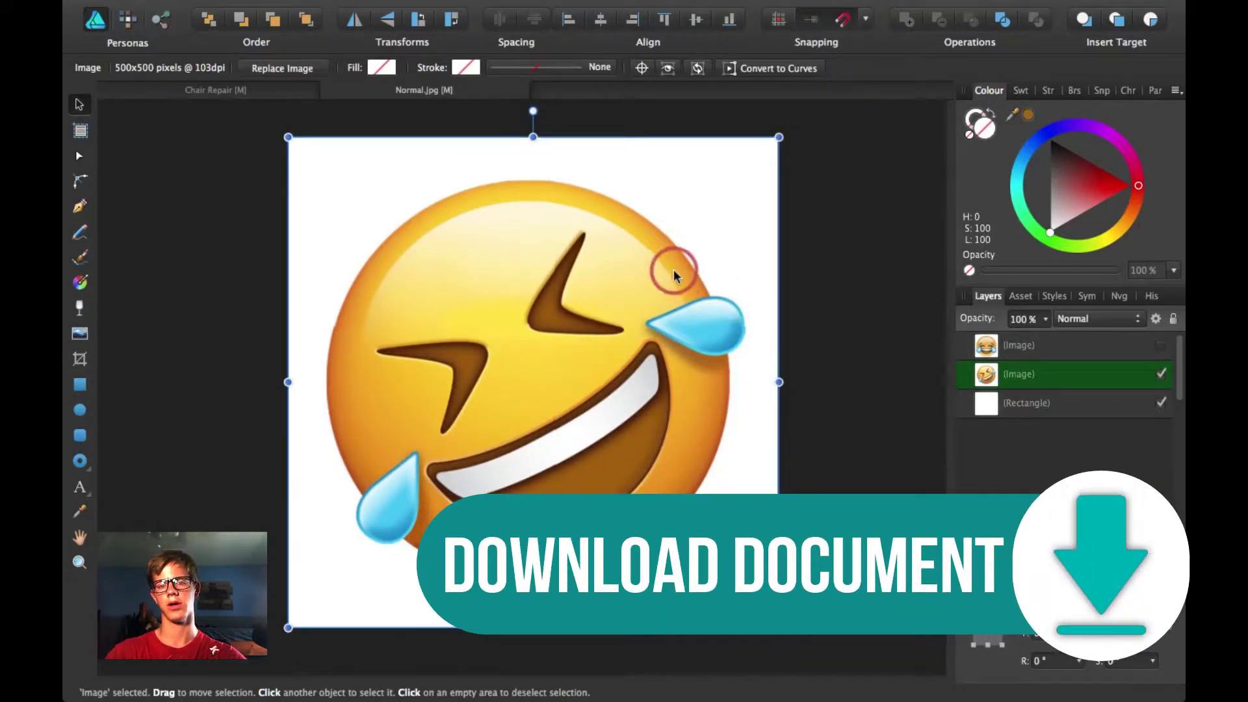
# Step: Draw a circle about 1206 px in diameter from the centre of the reference image, covering the emoji face
pyautogui.moveTo(533, 383)
pyautogui.mouseDown()
pyautogui.moveTo(650, 502)
pyautogui.moveTo(607, 431)
pyautogui.moveTo(577, 413)
pyautogui.moveTo(640, 455)
pyautogui.moveTo(708, 530)
pyautogui.mouseUp()
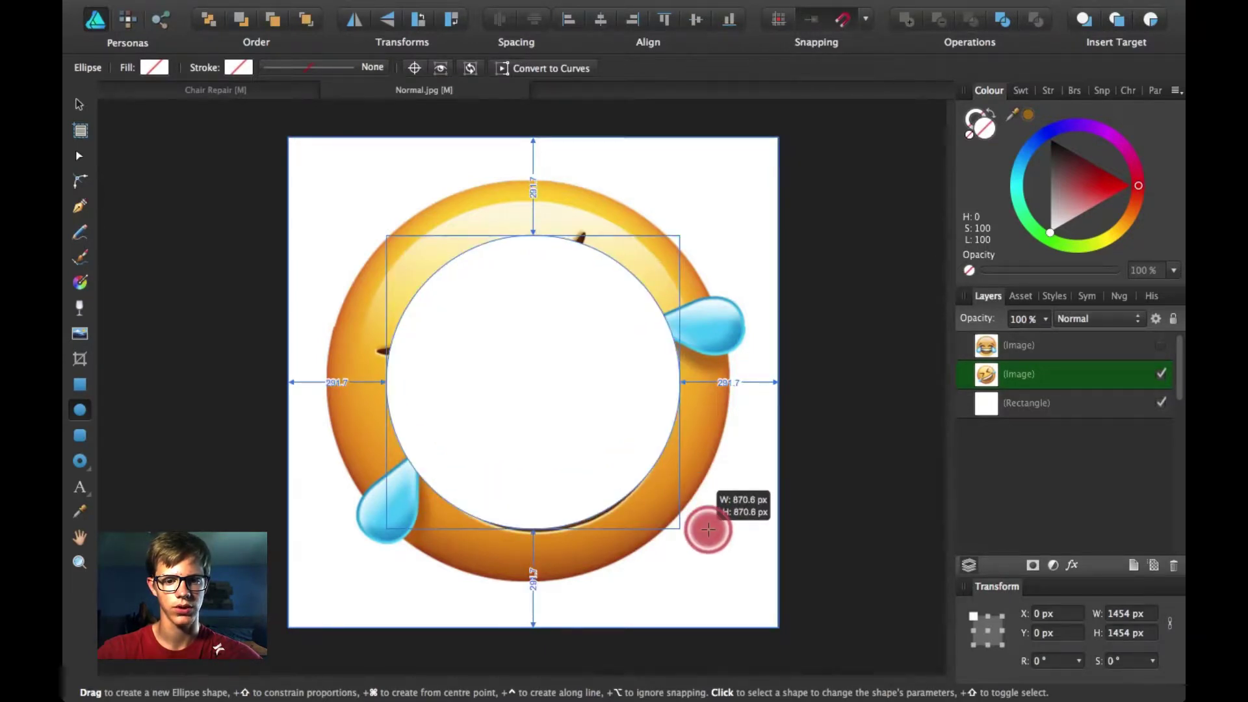
pyautogui.moveTo(708, 529); pyautogui.dragTo(781, 587)
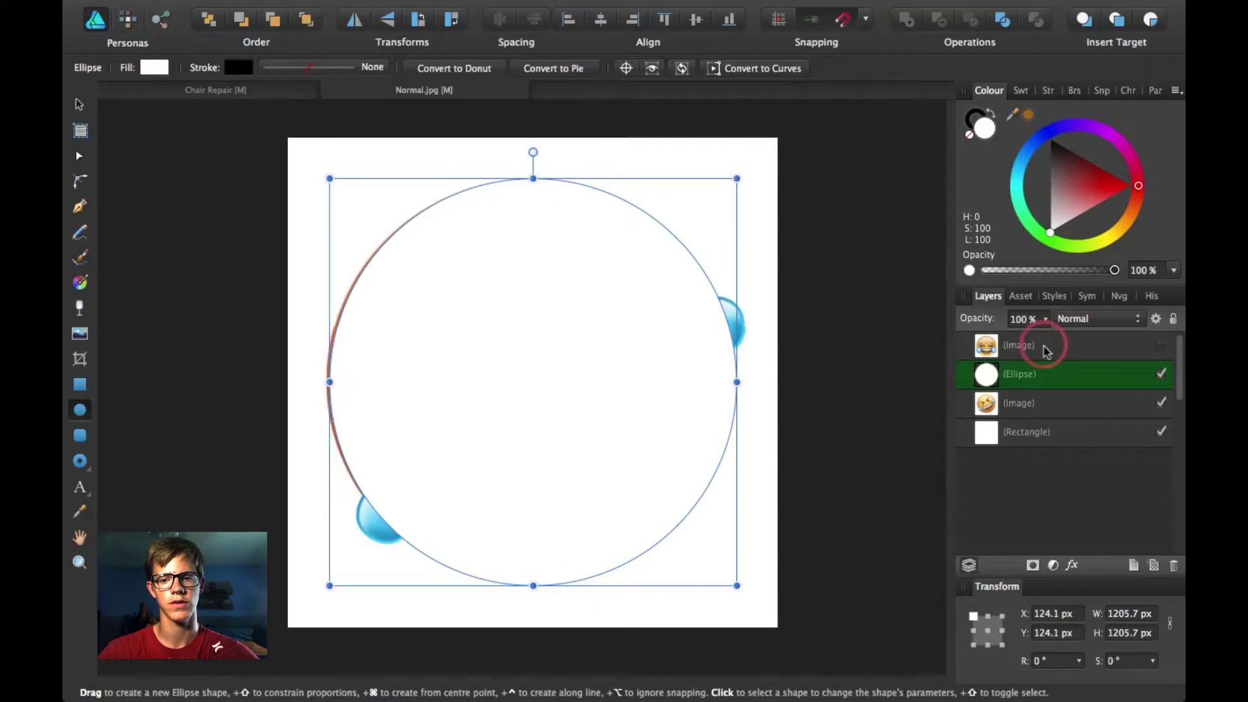
# Step: Lower the circle's opacity to 44% and shift it to line up with the outline of the reference face
pyautogui.click(80, 104)
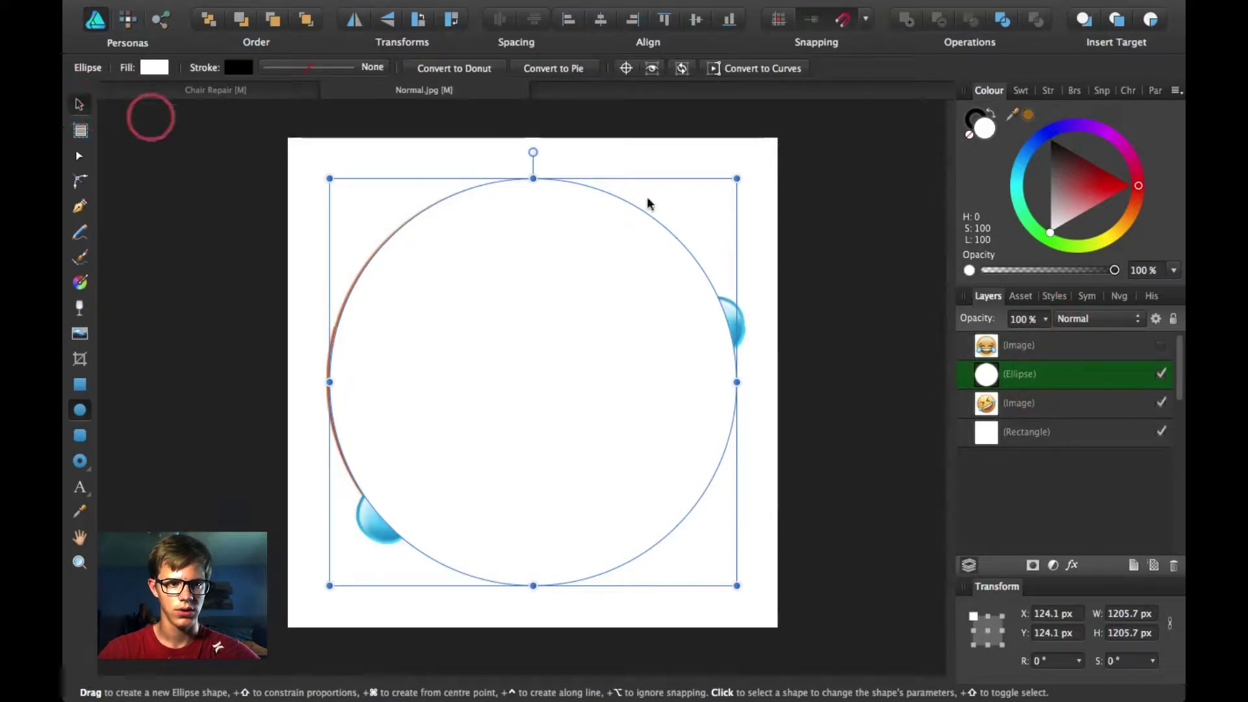
pyautogui.moveTo(561, 364); pyautogui.dragTo(555, 361)
pyautogui.click(1018, 380)
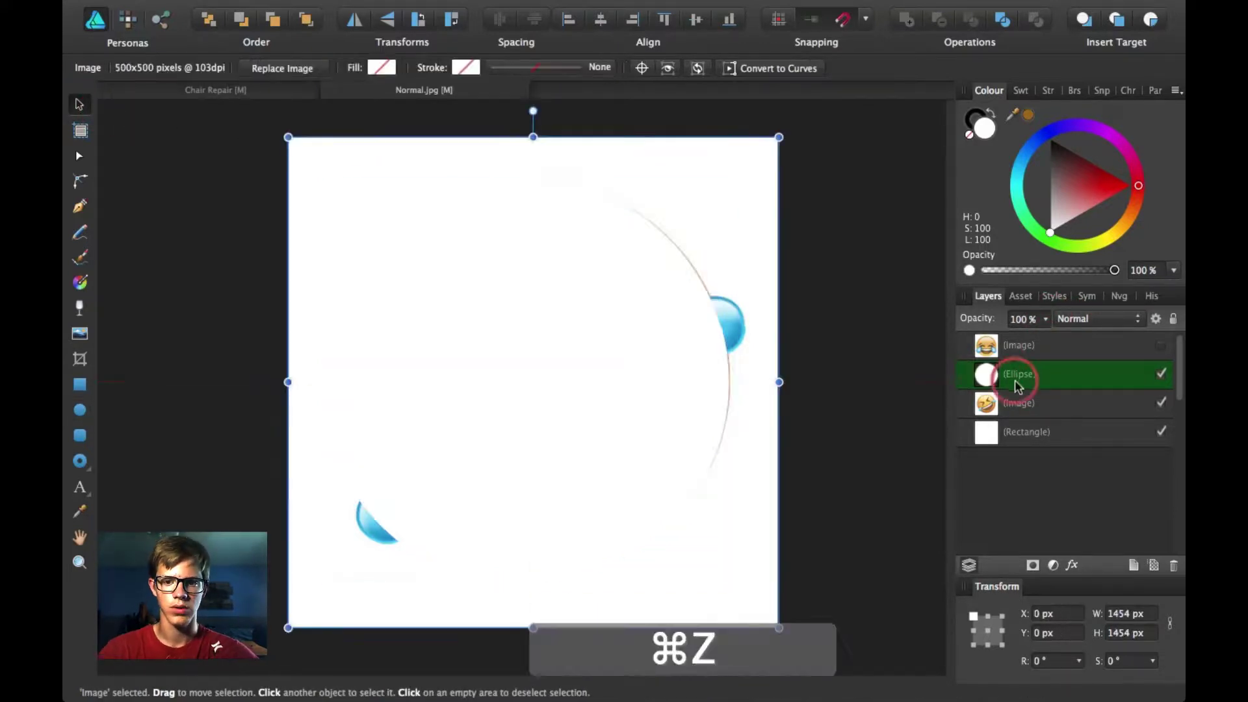
pyautogui.click(1043, 271)
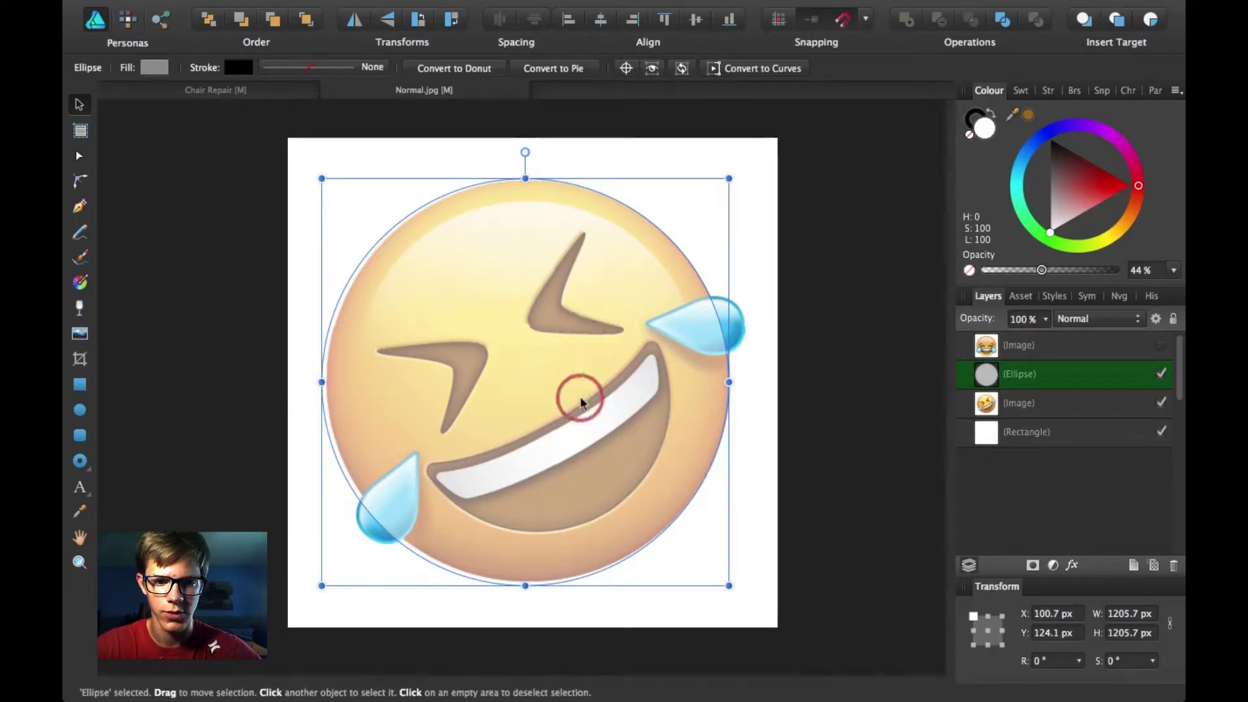
pyautogui.hscroll(-2, 449, 383)
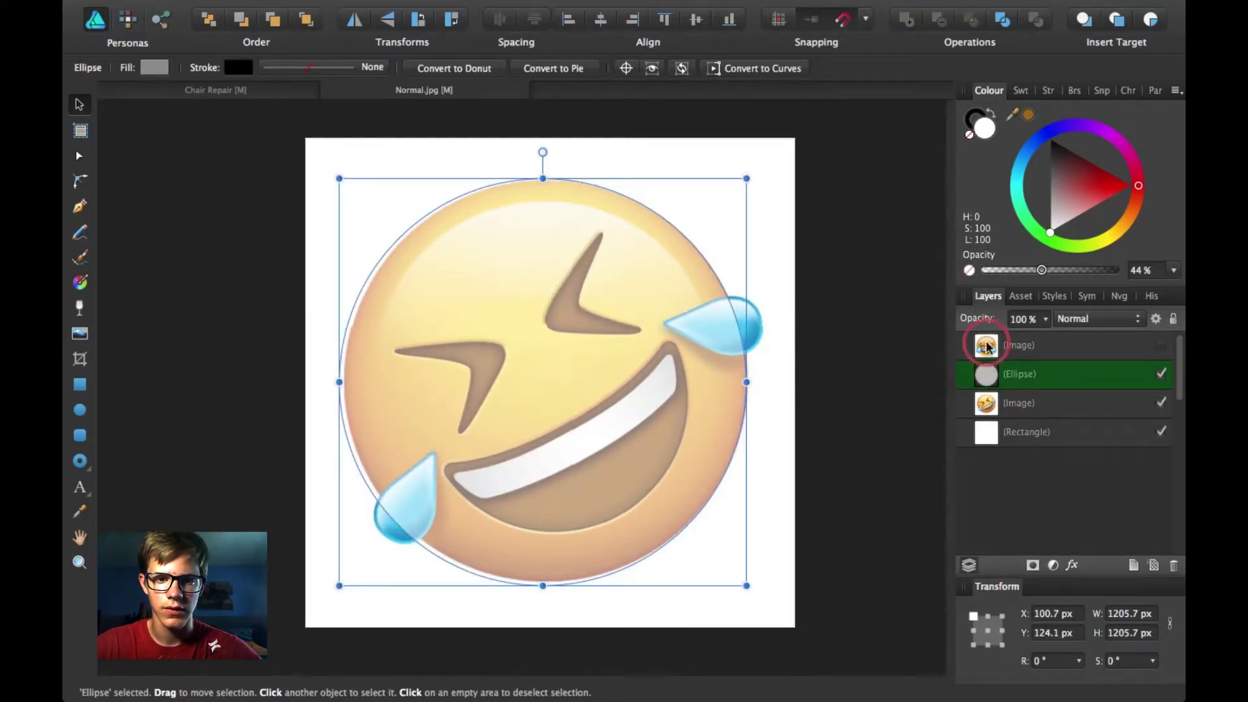
# Step: Hide the circle and rotate the tilted reference image to about -25° so that the face sits upright
pyautogui.click(1161, 373)
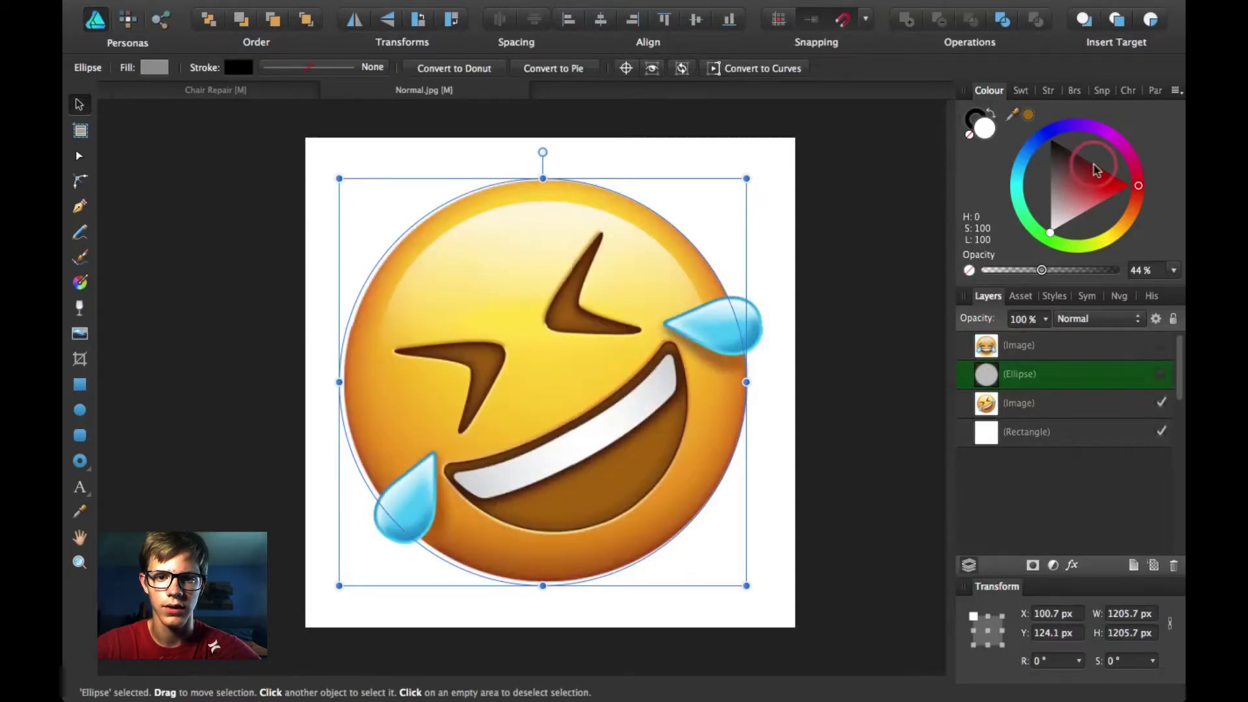
pyautogui.moveTo(1012, 114)
pyautogui.mouseDown()
pyautogui.moveTo(514, 176)
pyautogui.moveTo(492, 184)
pyautogui.moveTo(713, 240)
pyautogui.moveTo(741, 290)
pyautogui.moveTo(484, 288)
pyautogui.moveTo(579, 365)
pyautogui.moveTo(980, 120)
pyautogui.moveTo(1017, 120)
pyautogui.mouseUp()
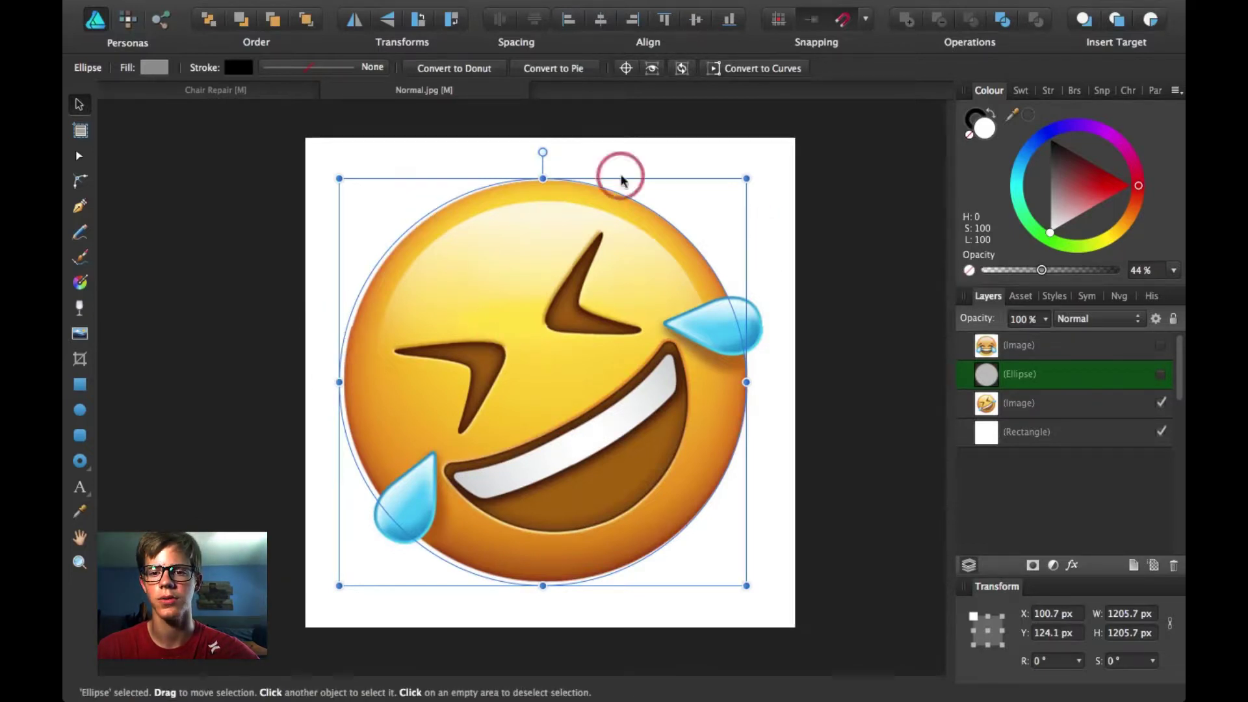
pyautogui.moveTo(543, 151); pyautogui.dragTo(597, 156)
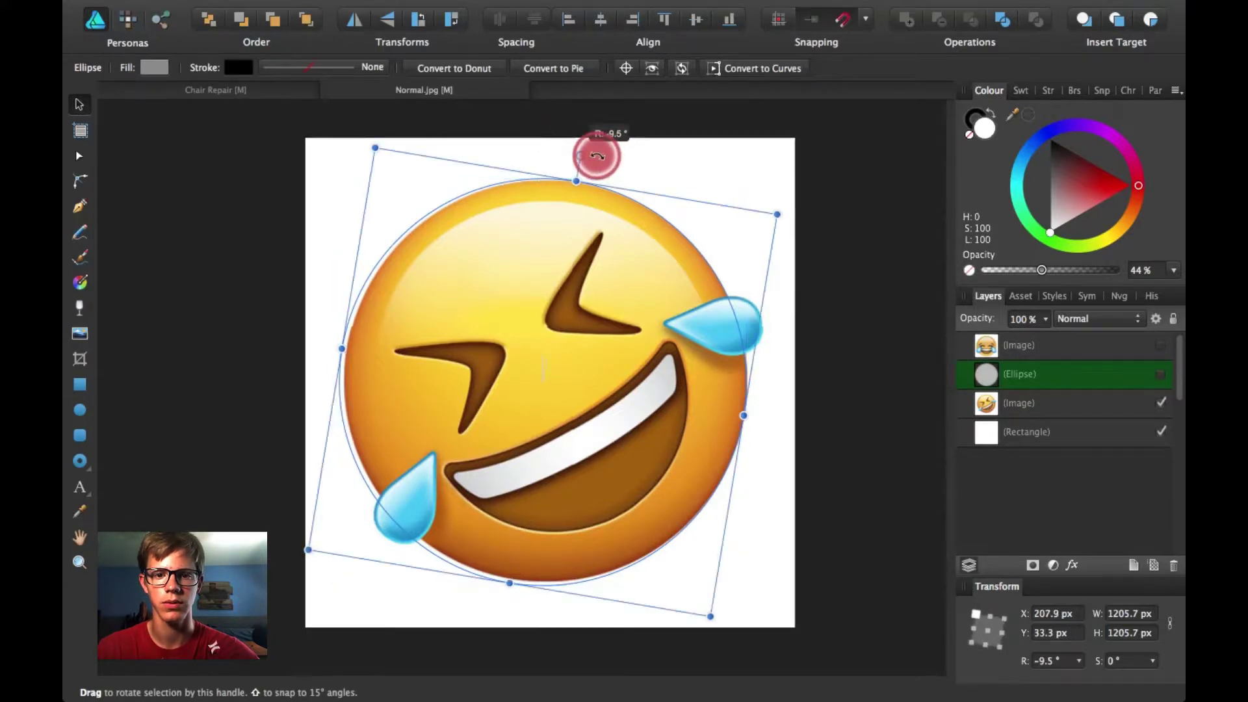
pyautogui.press('super+z')
pyautogui.click(569, 153)
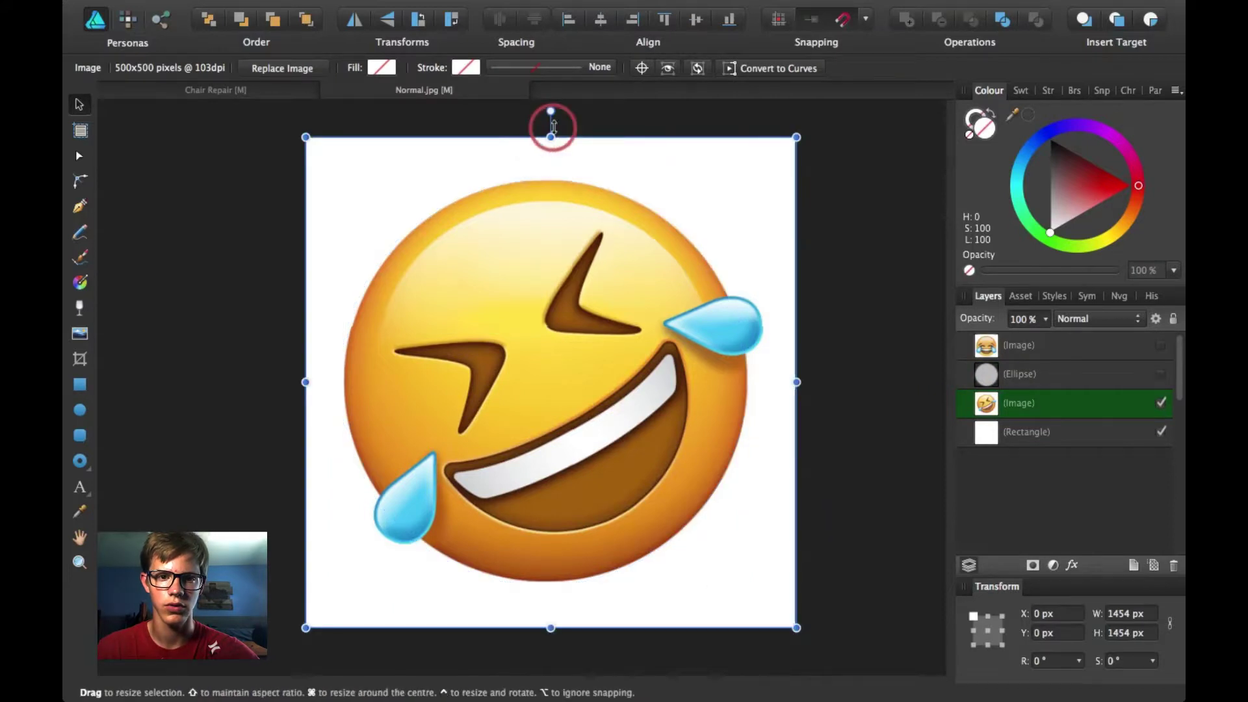
pyautogui.moveTo(556, 112); pyautogui.dragTo(690, 134)
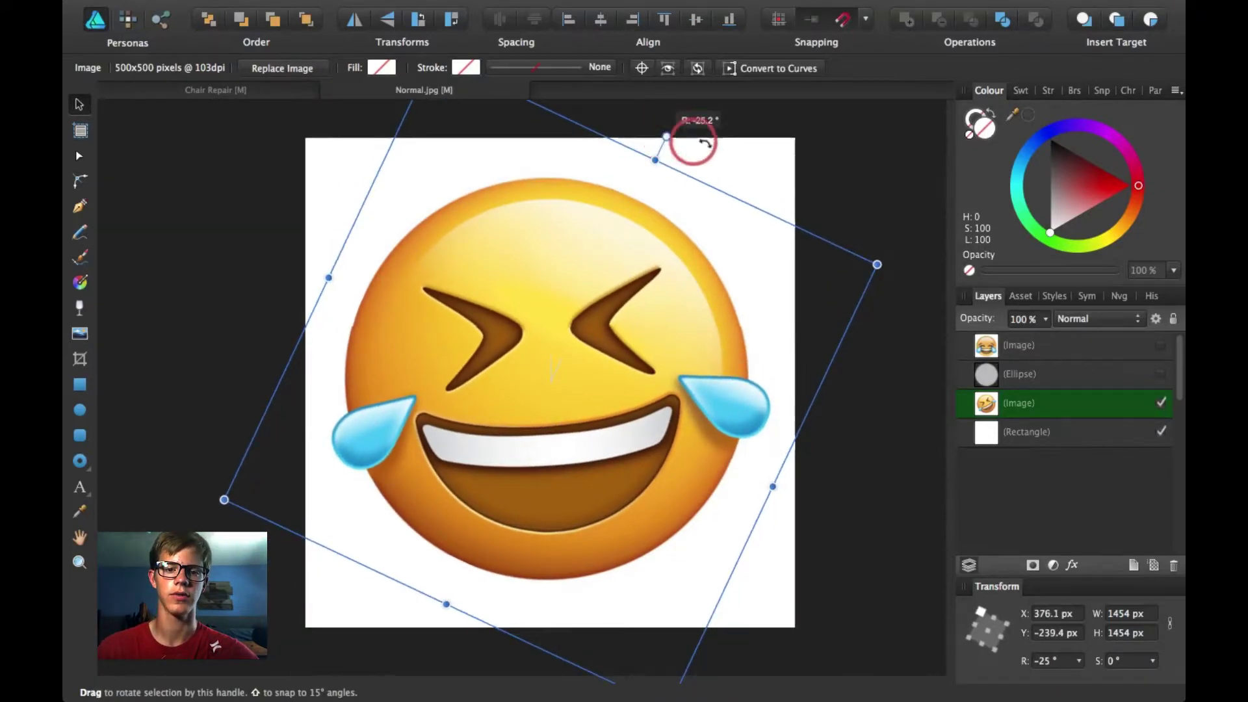
pyautogui.click(865, 177)
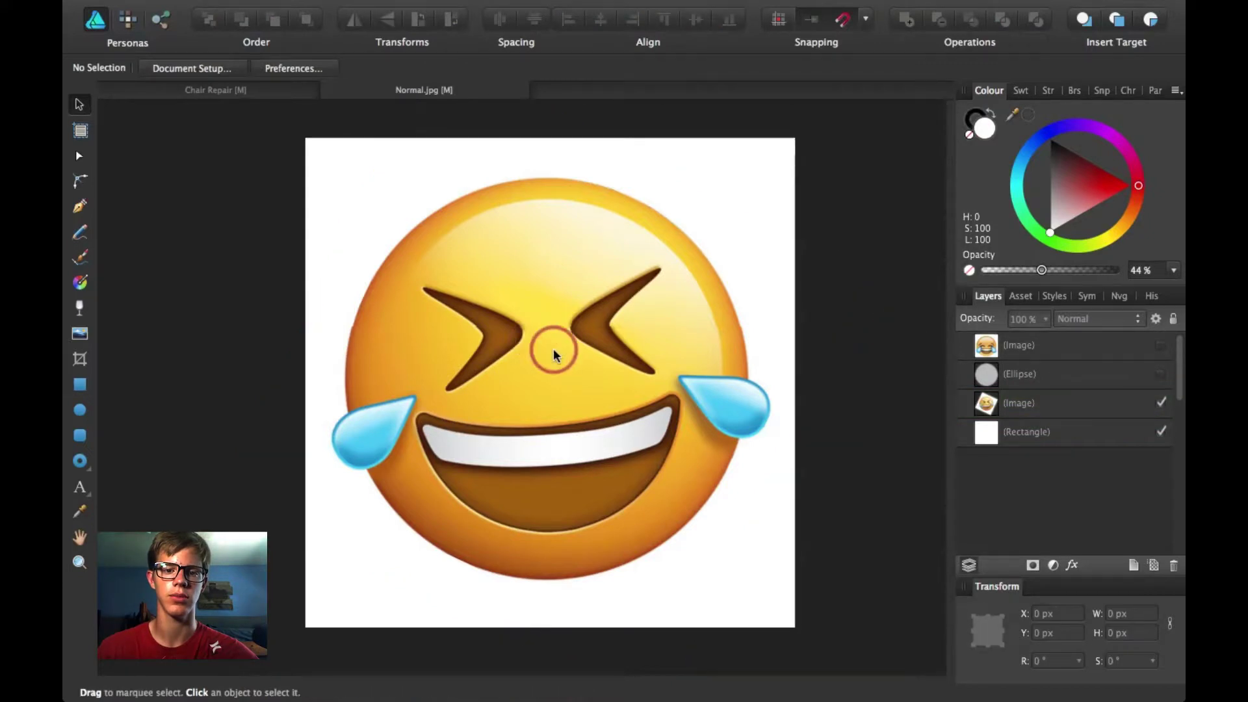
# Step: Fill the circle with a golden yellow sampled from the reference face and set its opacity to 100%
pyautogui.scroll(-1, 553, 349)
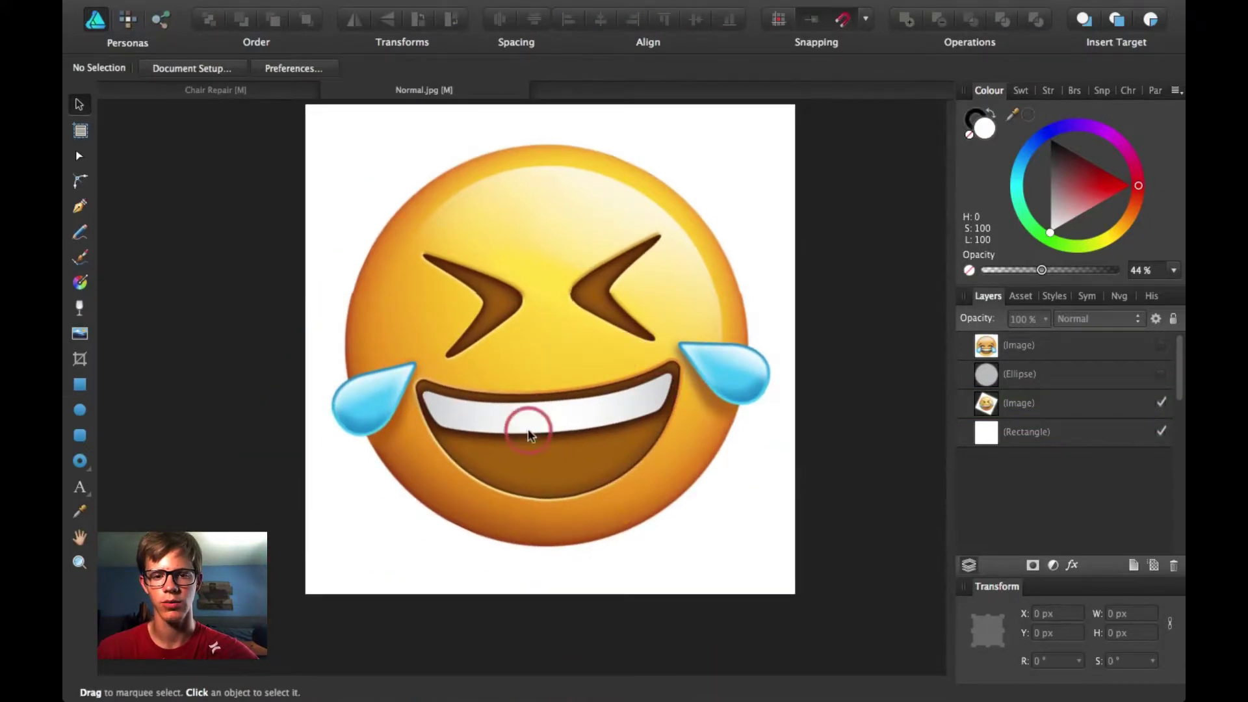
pyautogui.scroll(1, 528, 428)
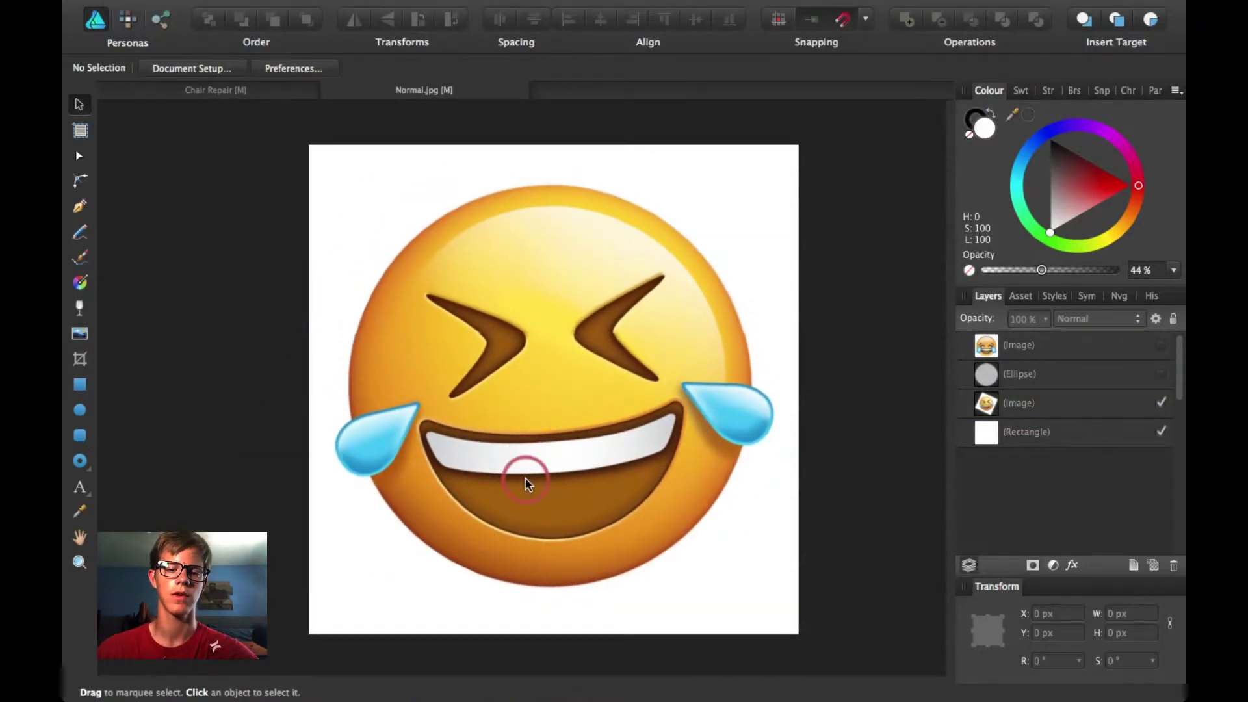
pyautogui.scroll(1, 526, 480)
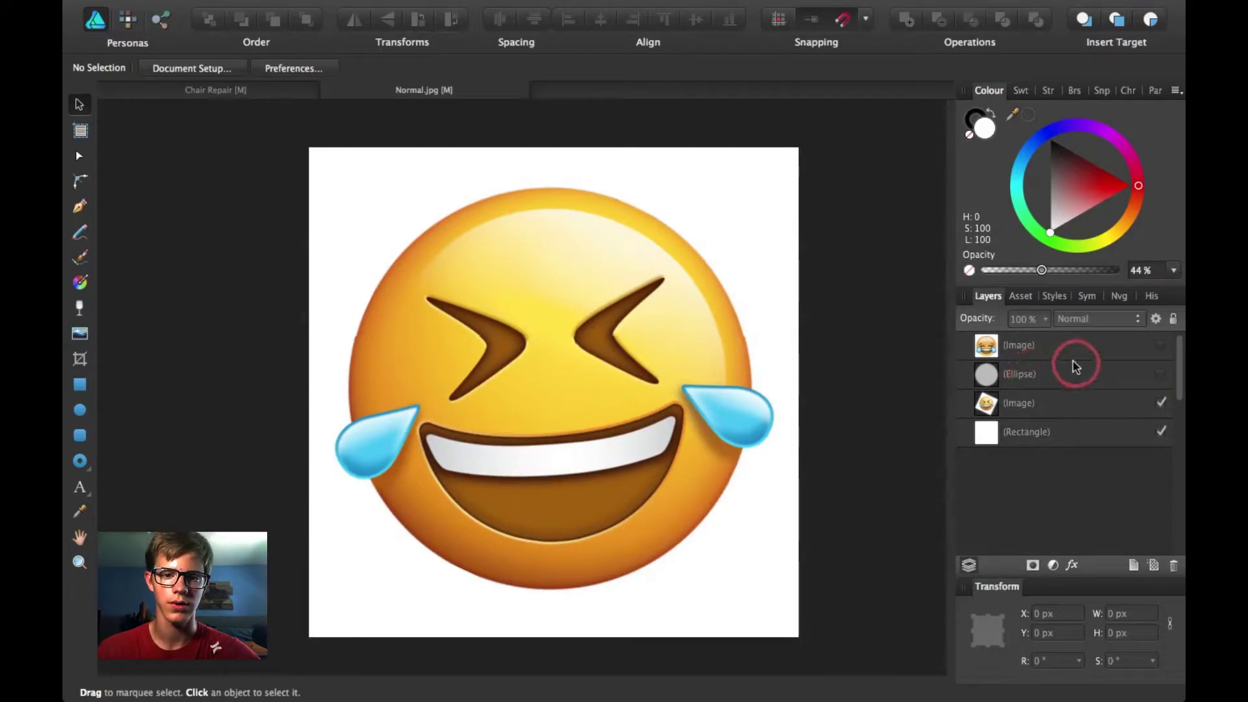
pyautogui.click(1038, 380)
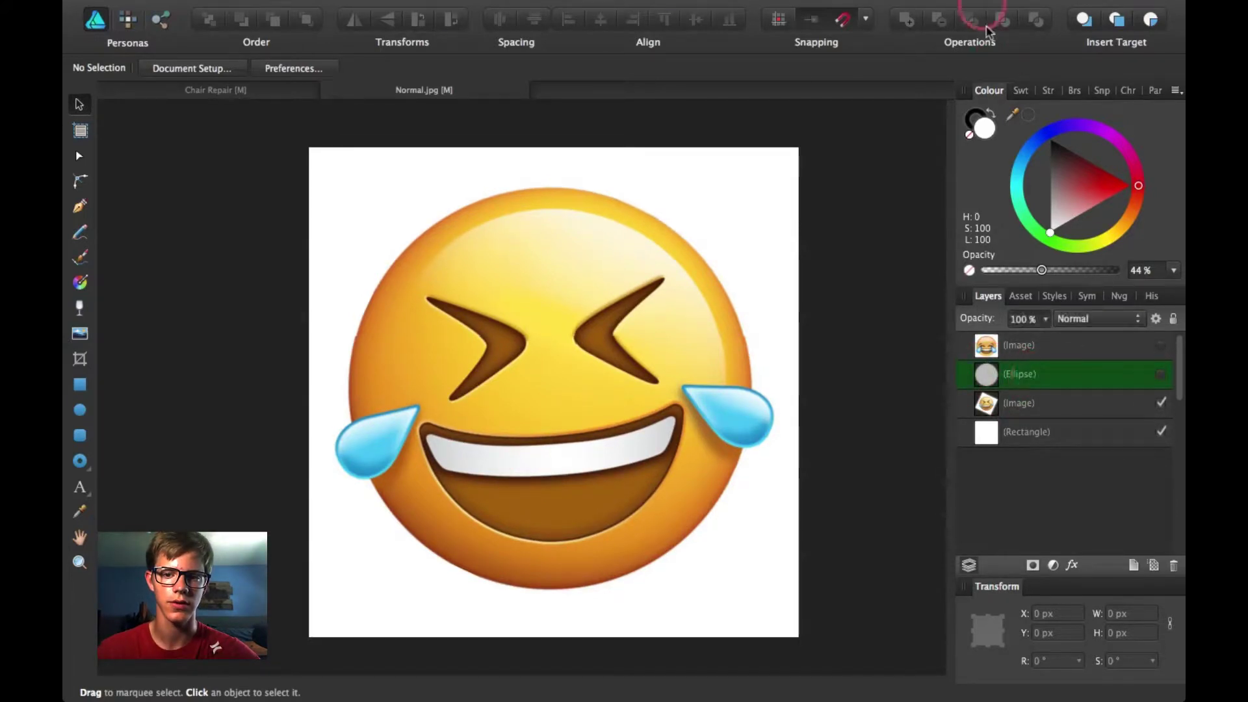
pyautogui.moveTo(1016, 117); pyautogui.dragTo(648, 221)
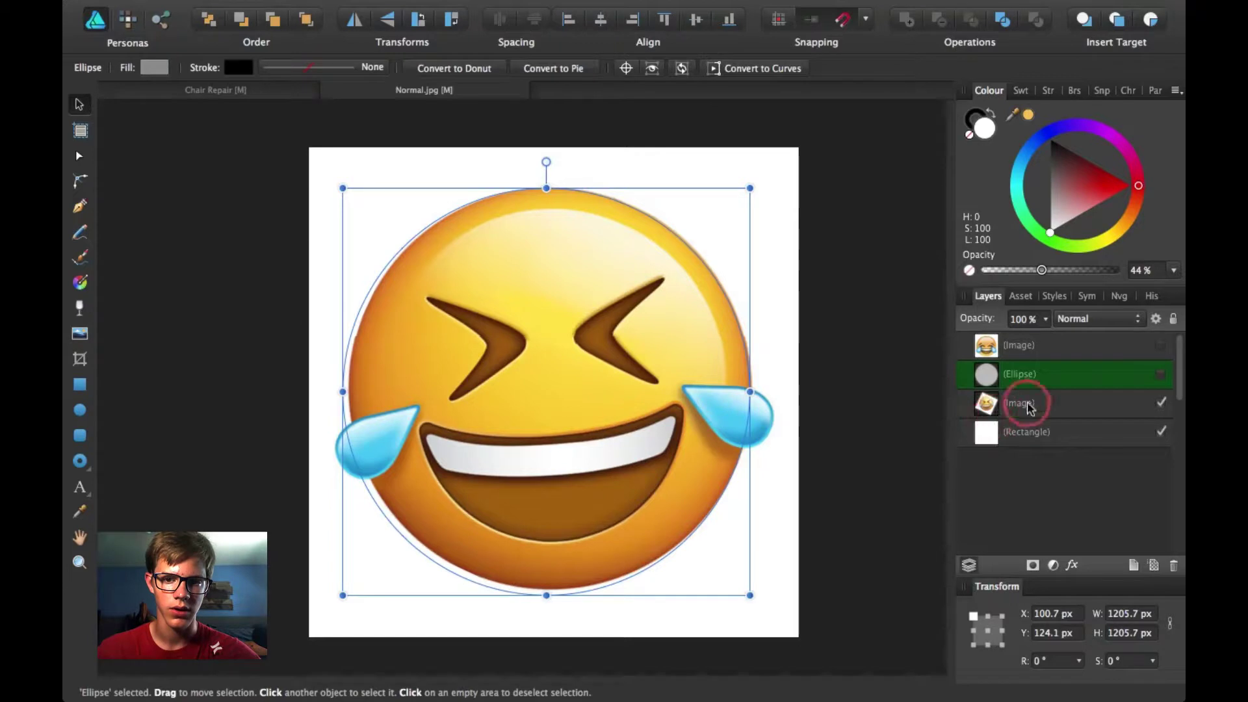
pyautogui.click(1028, 117)
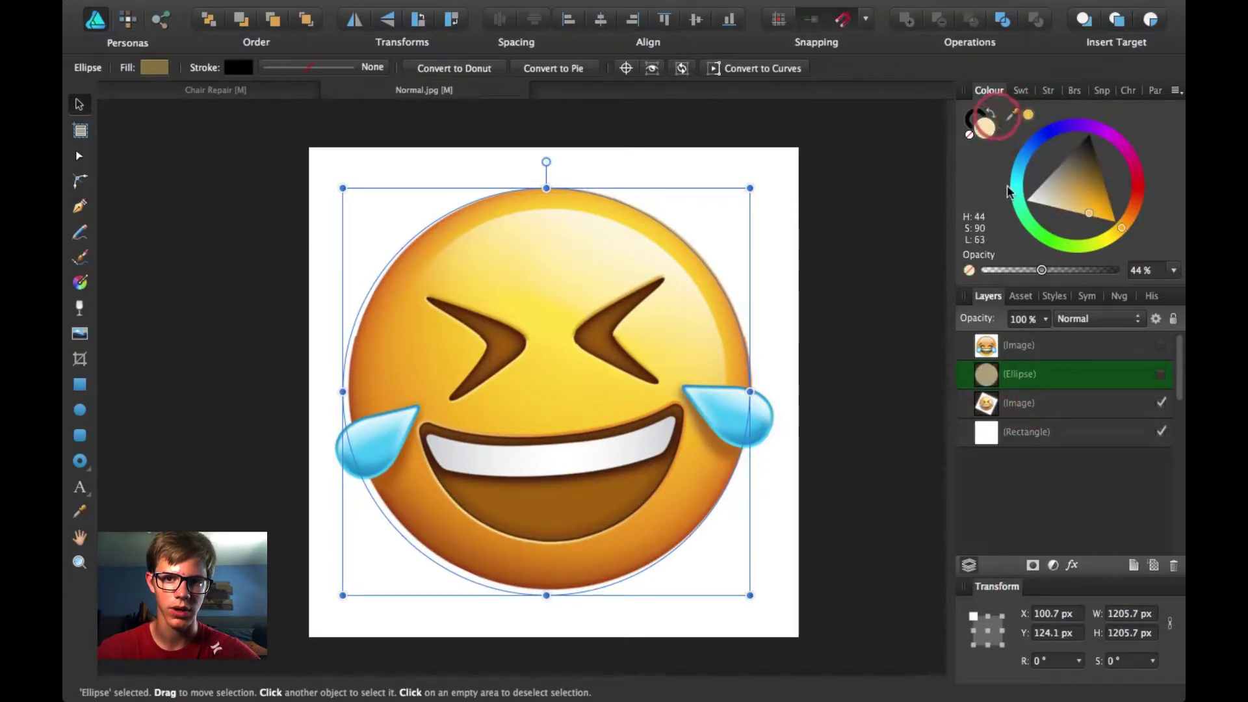
pyautogui.moveTo(1042, 271); pyautogui.dragTo(1170, 270)
pyautogui.click(1174, 270)
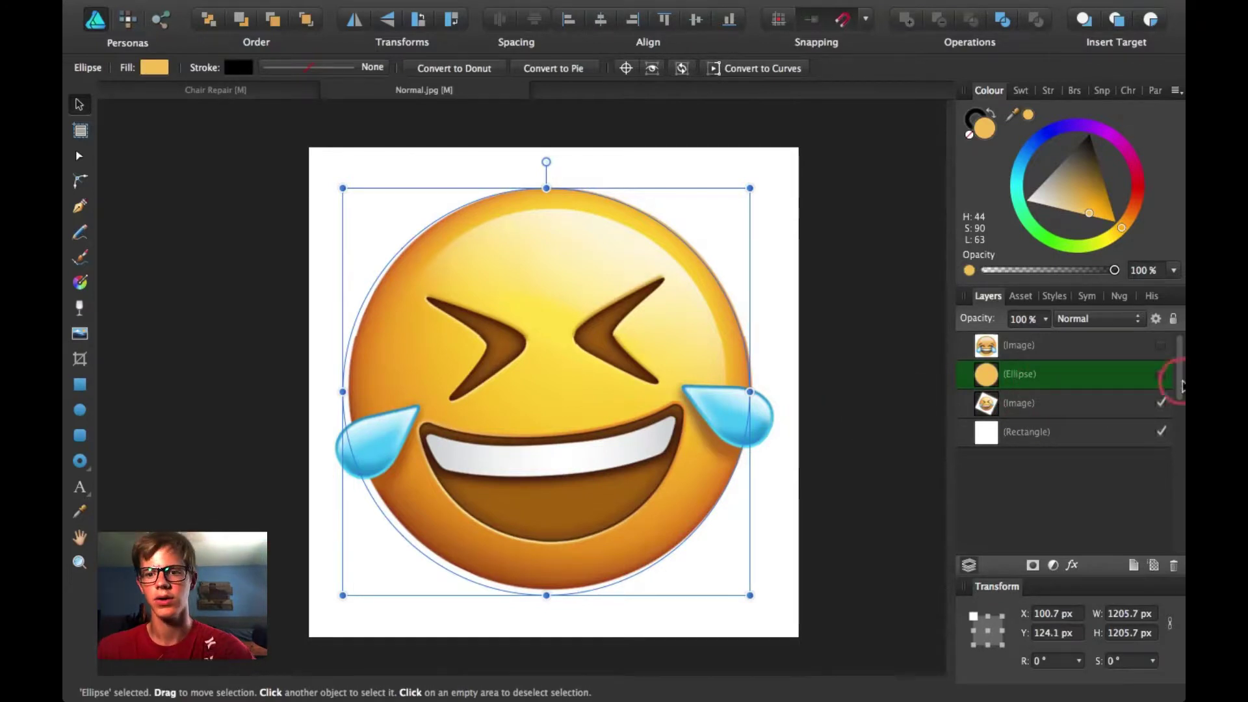
# Step: Toggle the yellow circle's visibility to compare its flat colour with the reference face beneath
pyautogui.click(1163, 377)
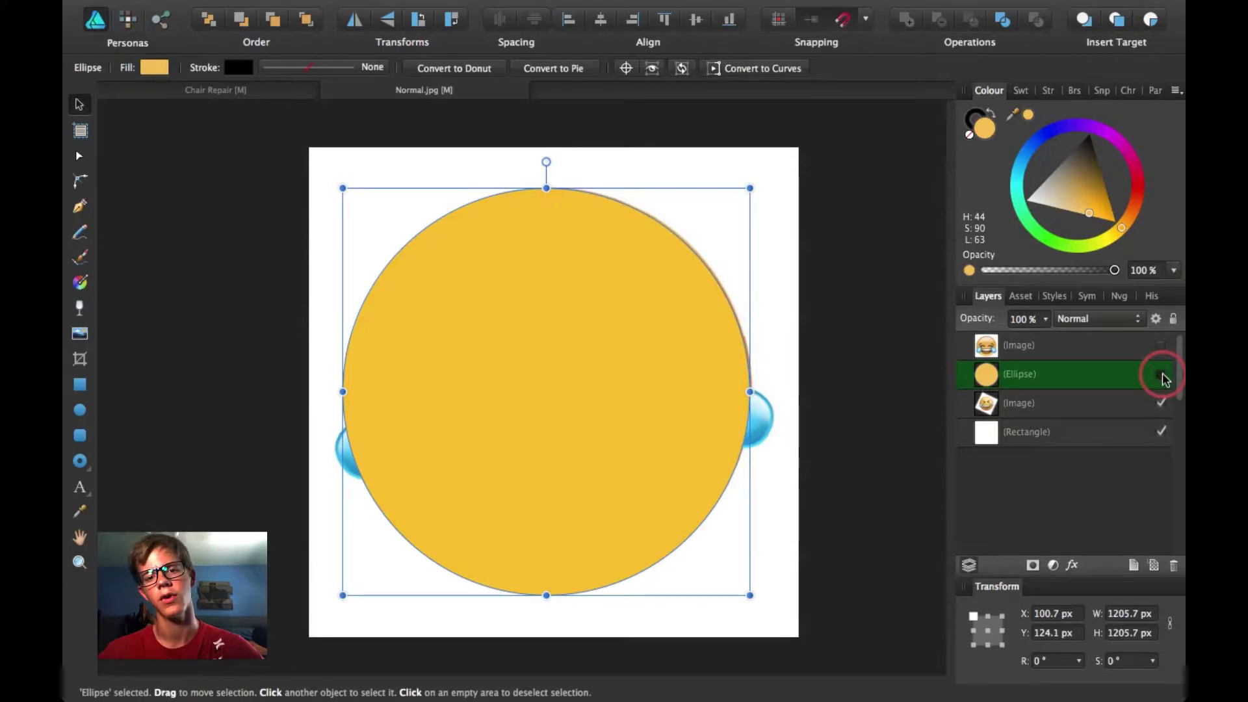
pyautogui.click(1163, 377)
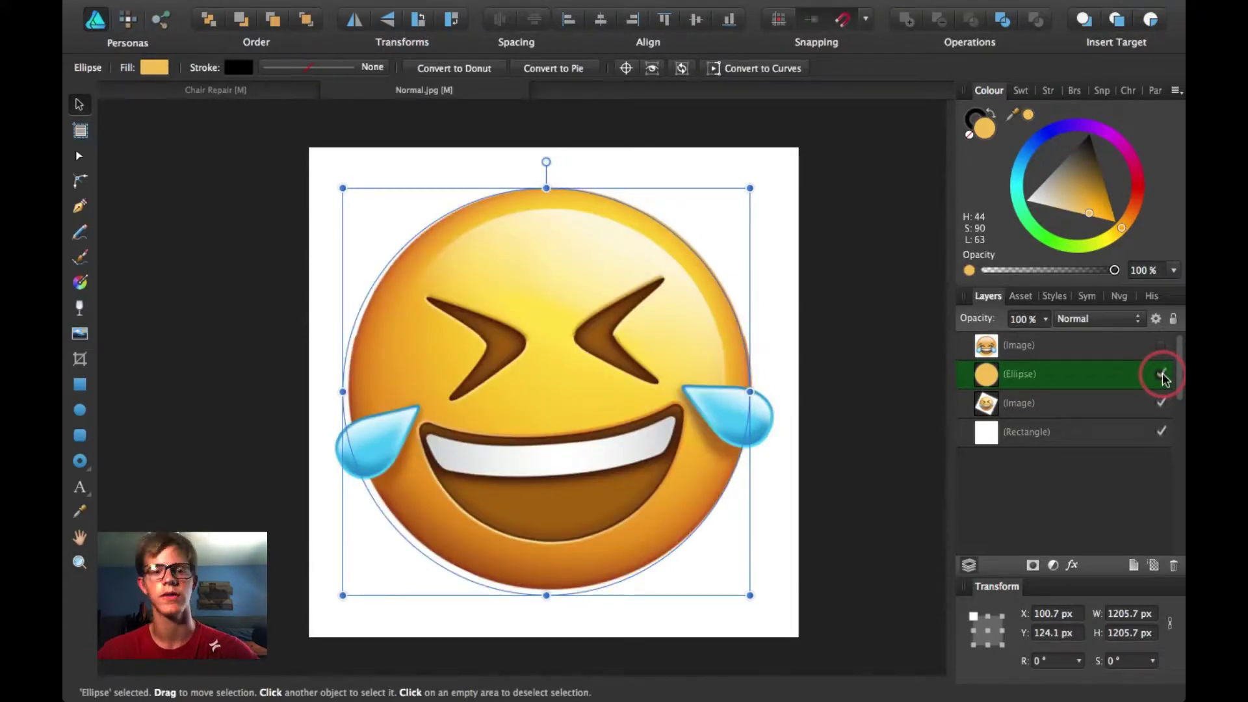
pyautogui.click(1164, 377)
pyautogui.click(1163, 378)
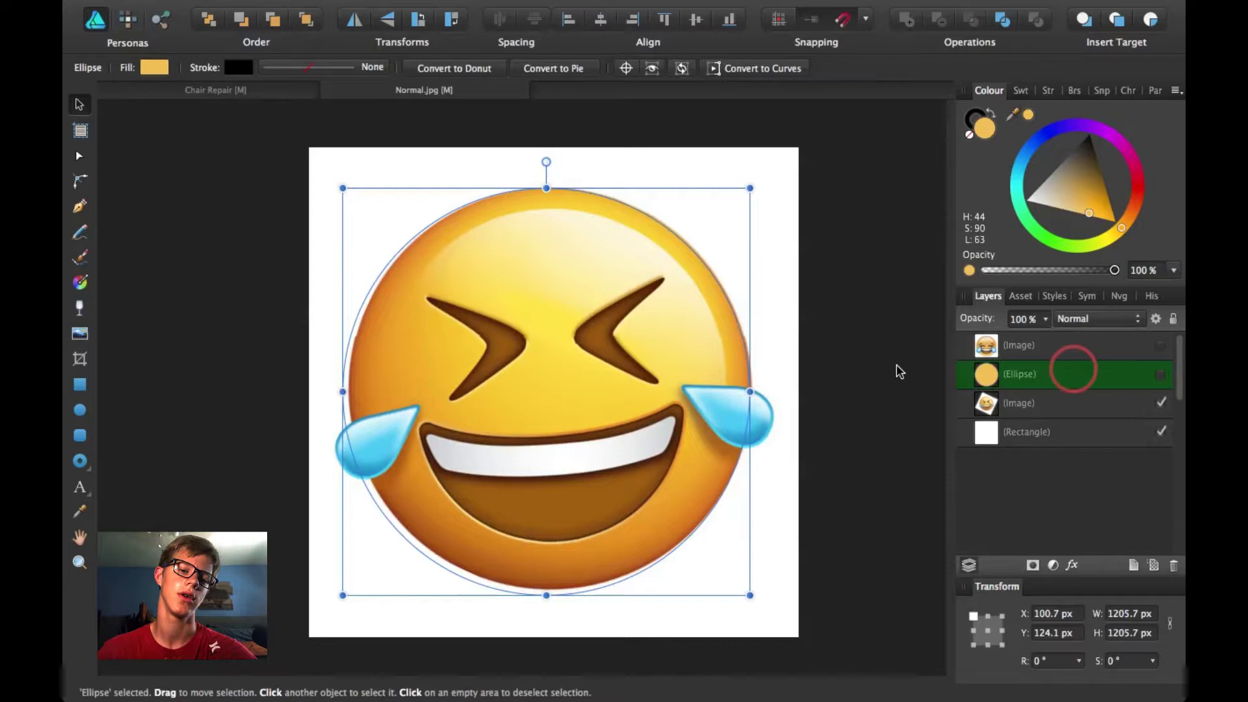
pyautogui.click(1149, 378)
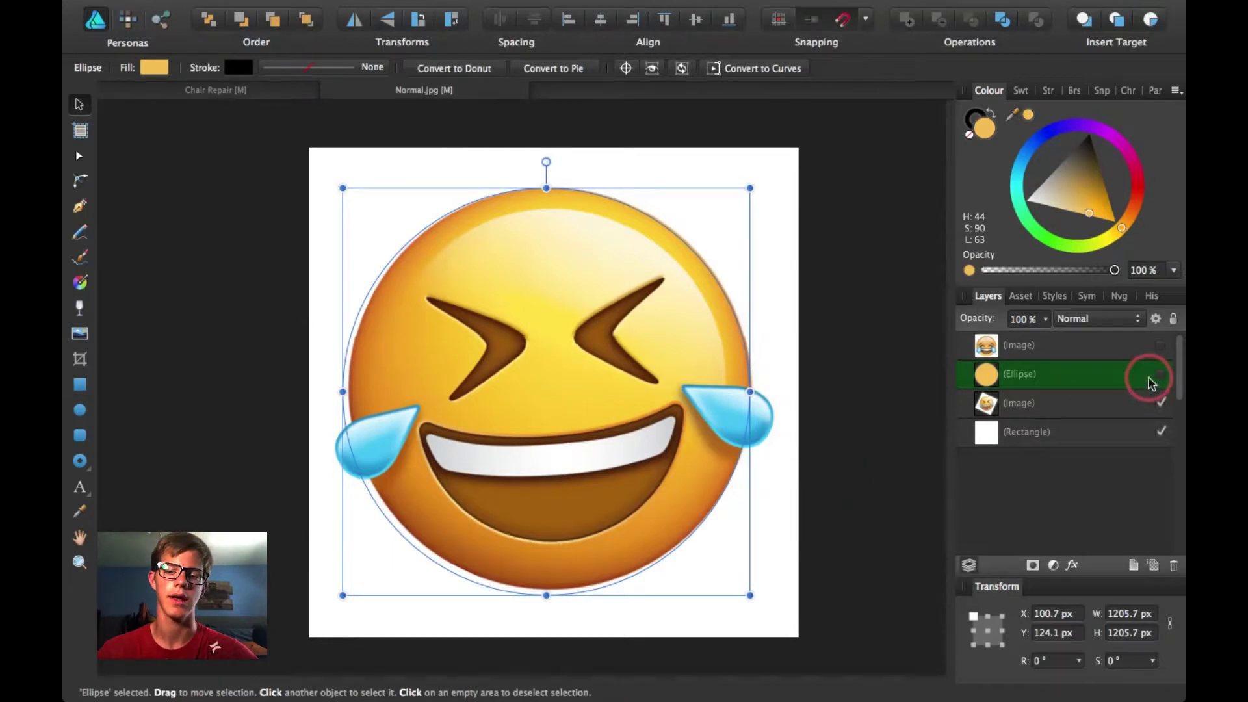
# Step: Sample the dark orange from the lower edge of the reference face and turn the yellow circle's visibility back on
pyautogui.click(1017, 112)
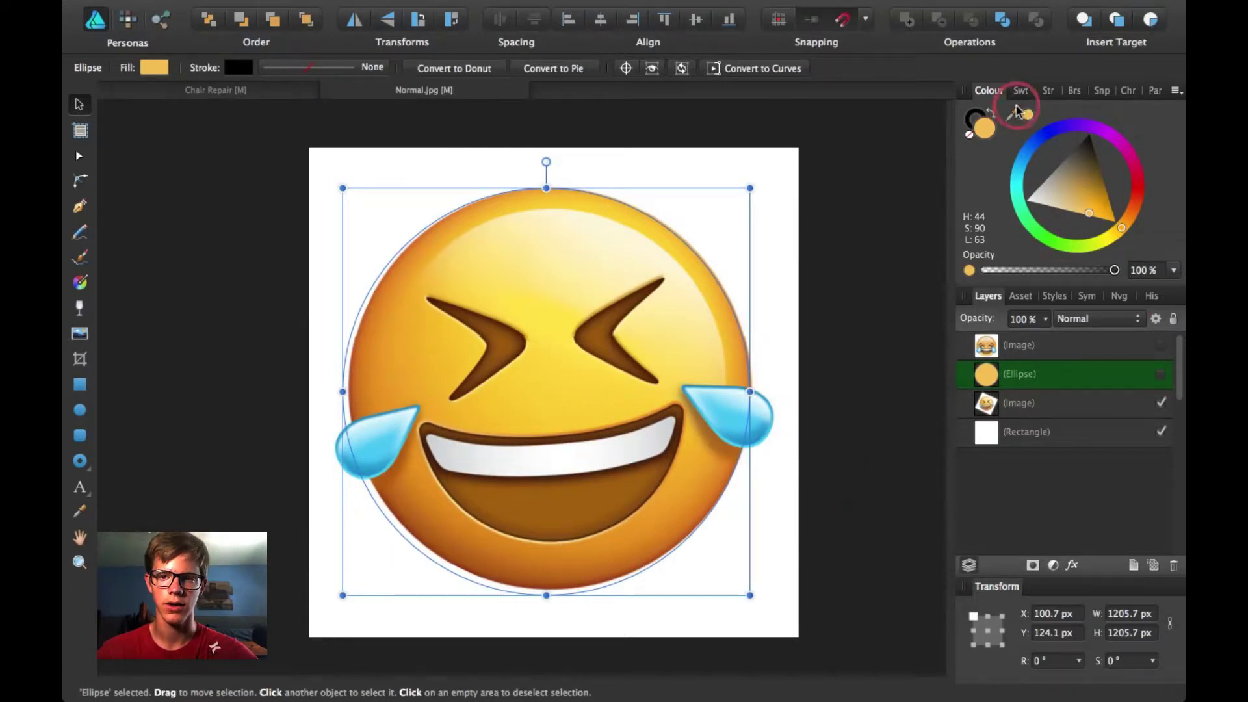
pyautogui.moveTo(1017, 115); pyautogui.dragTo(489, 578)
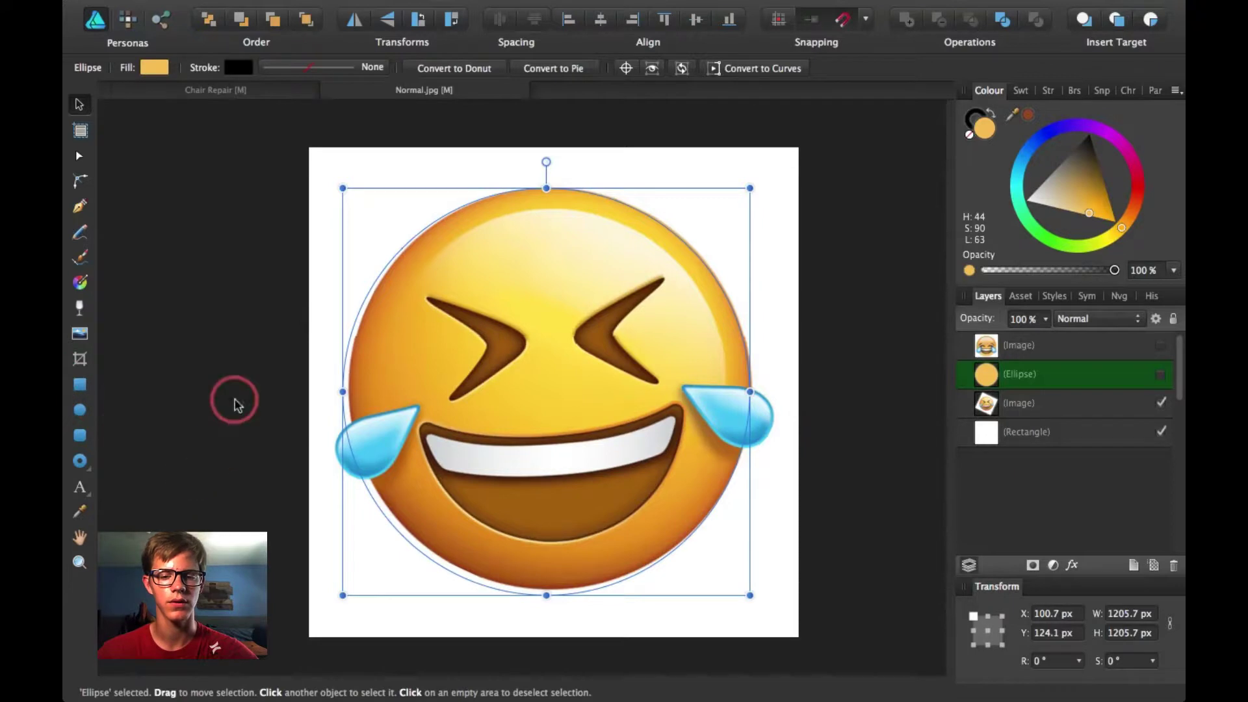
pyautogui.click(80, 283)
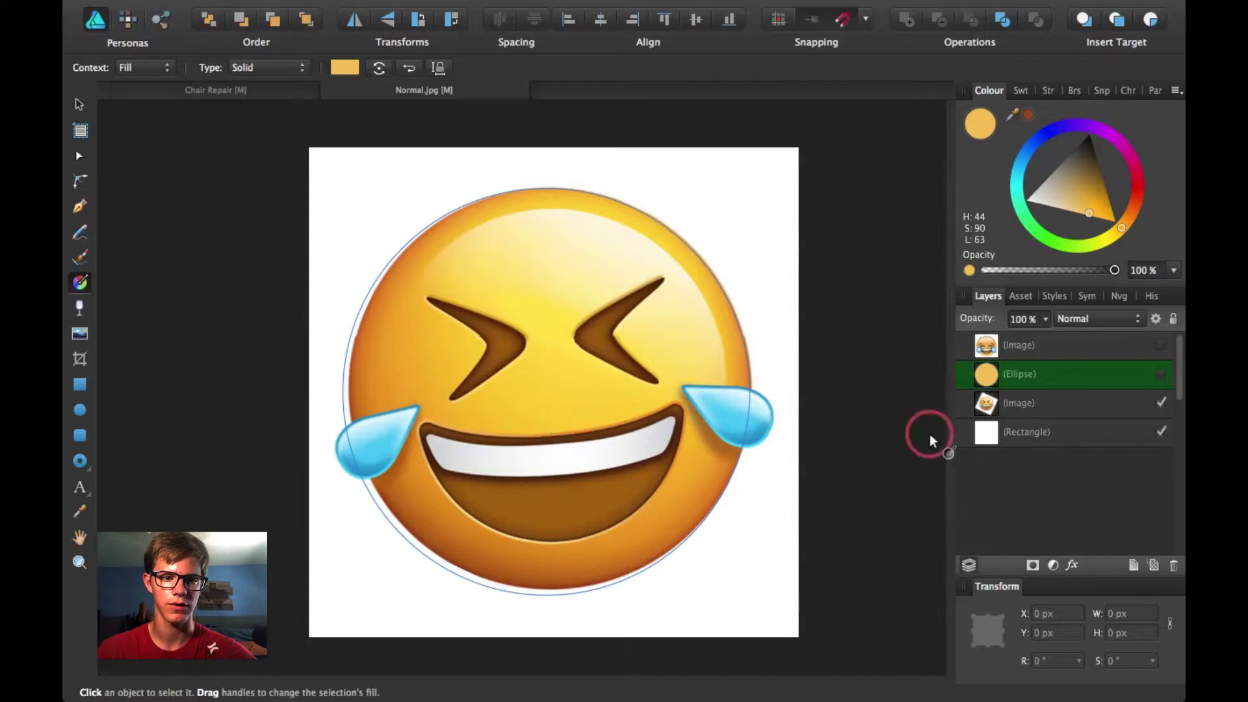
pyautogui.click(1135, 389)
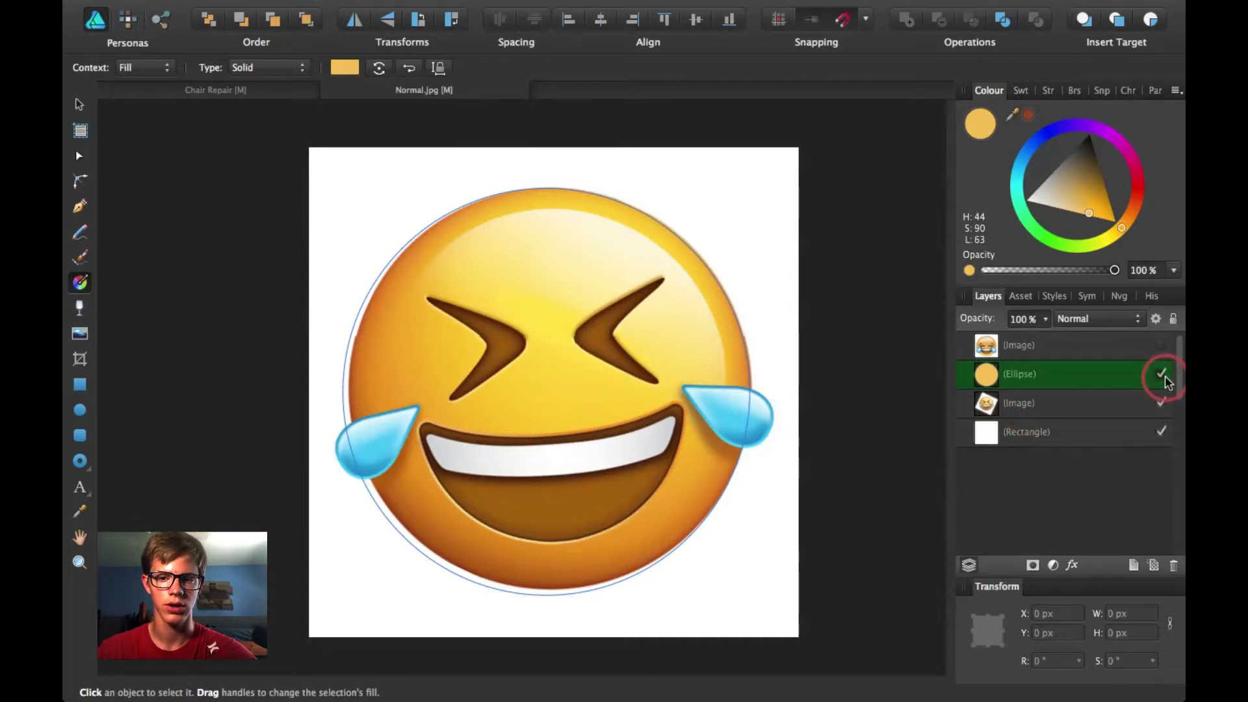
pyautogui.click(1163, 375)
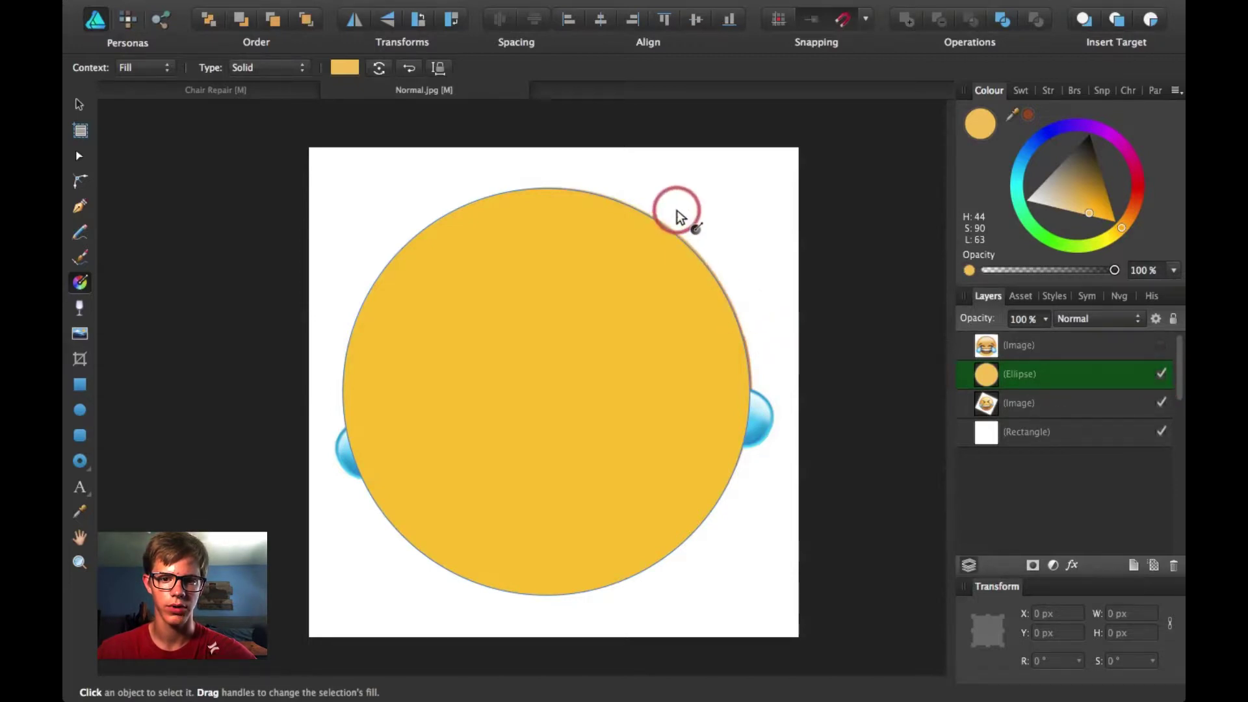
# Step: Give the circle a gradient fill running from its upper-right edge to its lower-left edge and set the gradient type to Elliptical
pyautogui.moveTo(654, 206); pyautogui.dragTo(457, 563)
pyautogui.click(1087, 369)
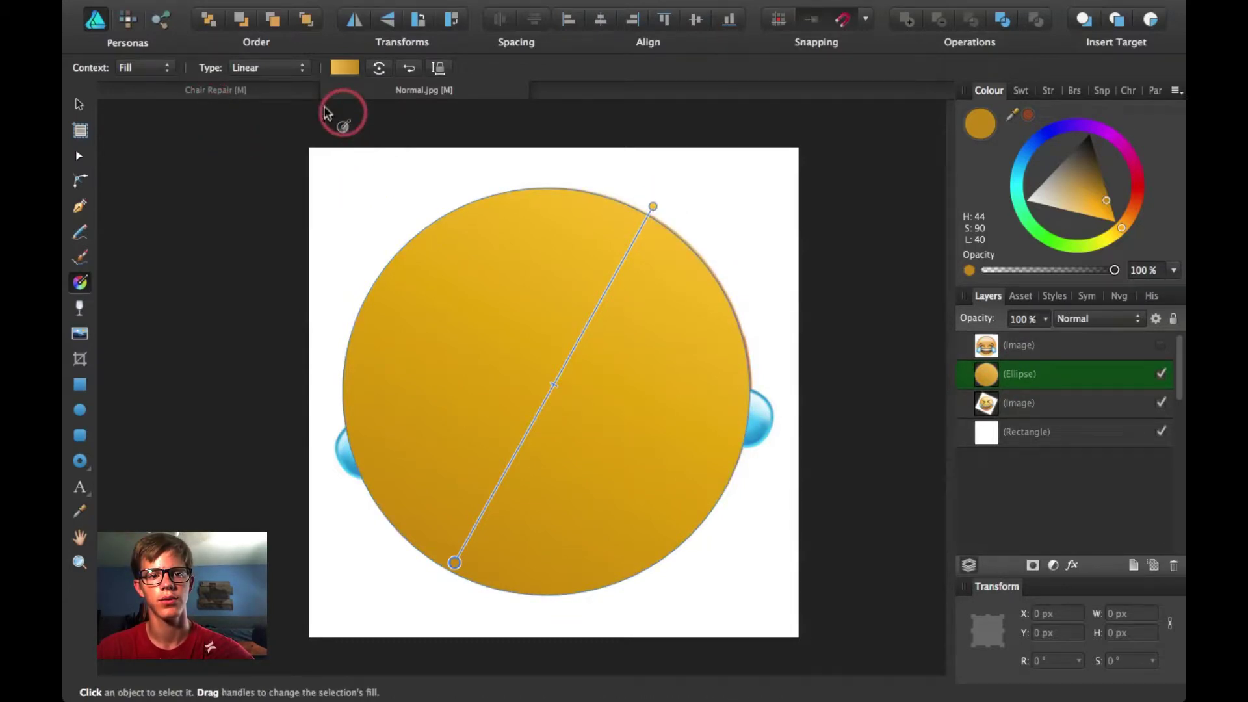
pyautogui.click(301, 69)
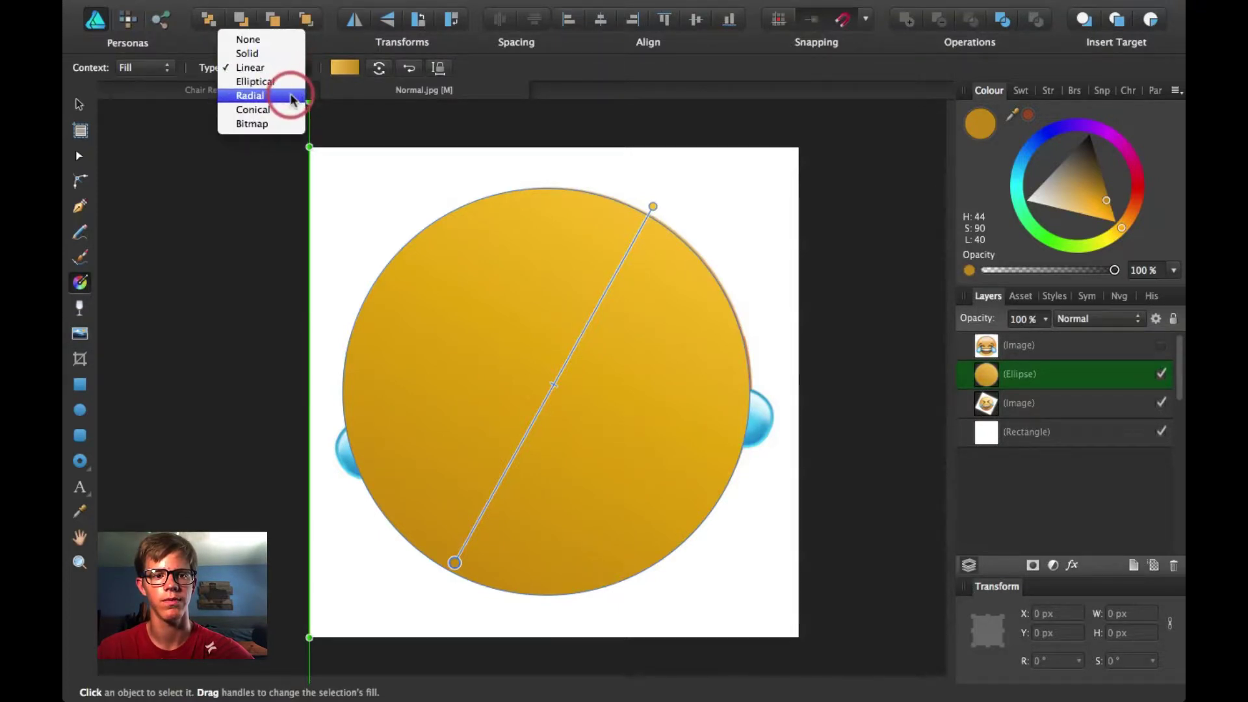
pyautogui.moveTo(294, 95)
pyautogui.mouseDown()
pyautogui.moveTo(291, 67)
pyautogui.moveTo(291, 82)
pyautogui.mouseUp()
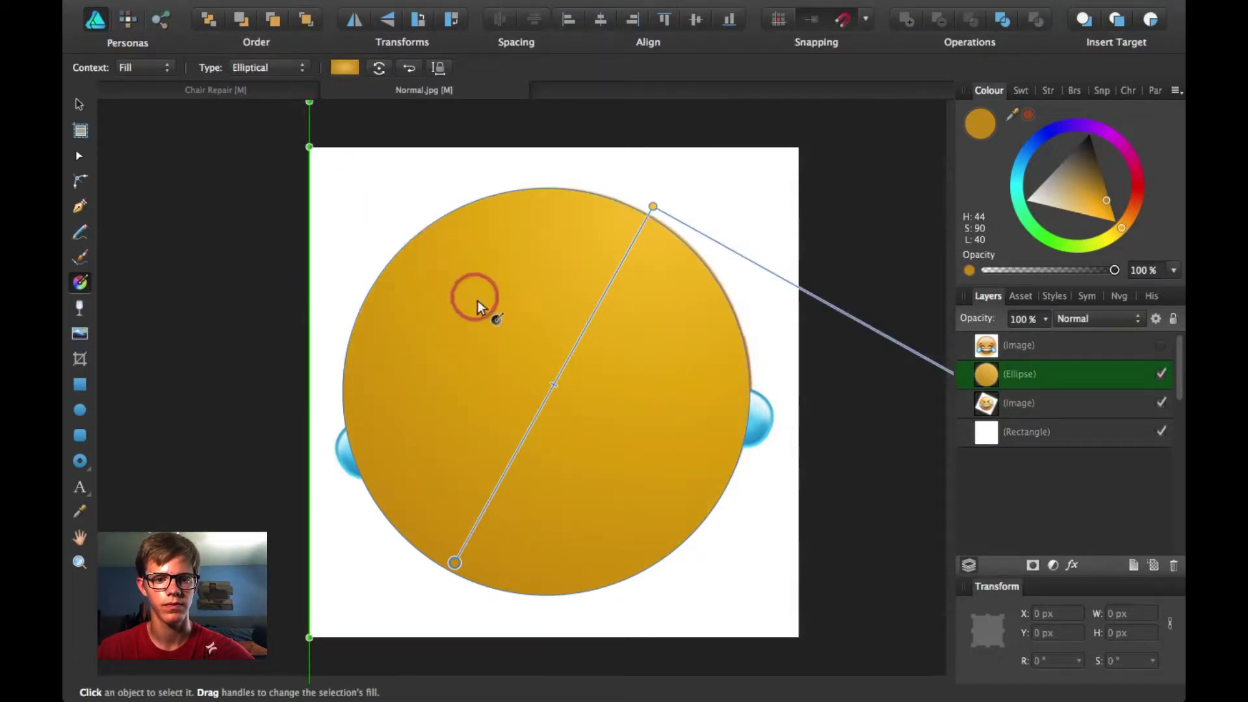
# Step: Move the elliptical gradient's centre inside the face and stretch its lower-left handle beyond the circle's edge
pyautogui.moveTo(614, 267); pyautogui.dragTo(465, 539)
pyautogui.scroll(-1, 440, 599)
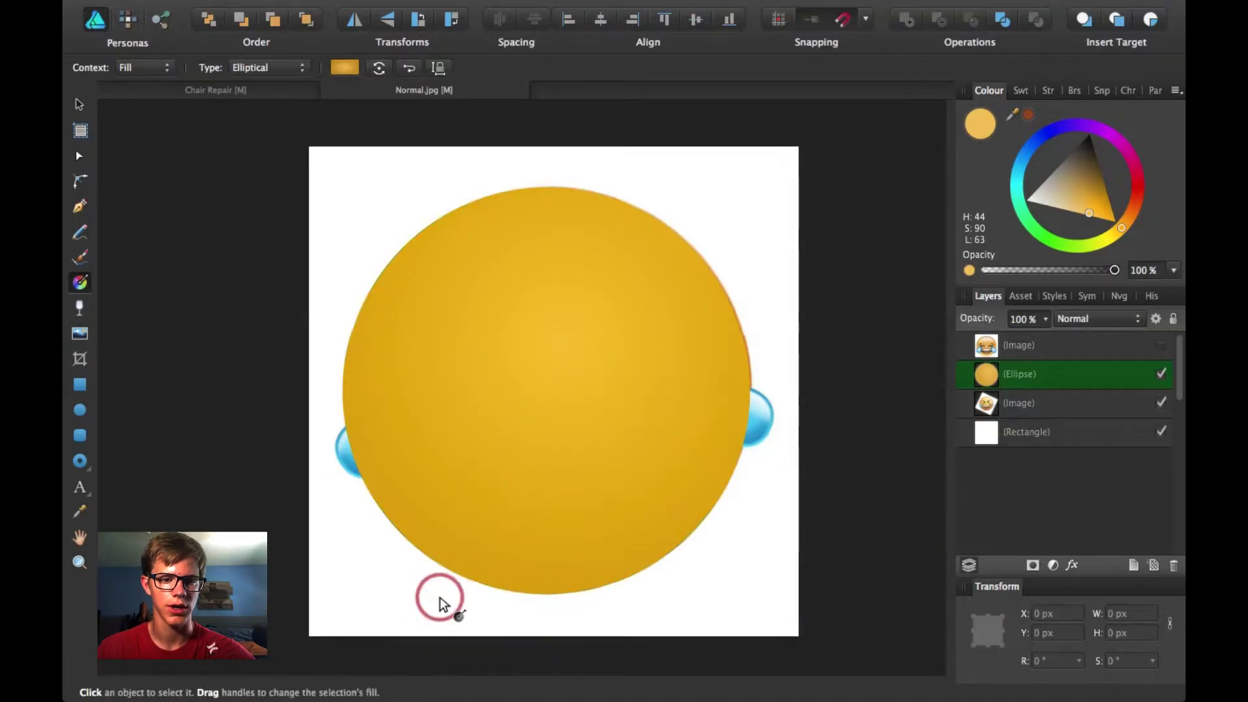
pyautogui.scroll(-2, 442, 604)
pyautogui.moveTo(419, 603); pyautogui.dragTo(366, 644)
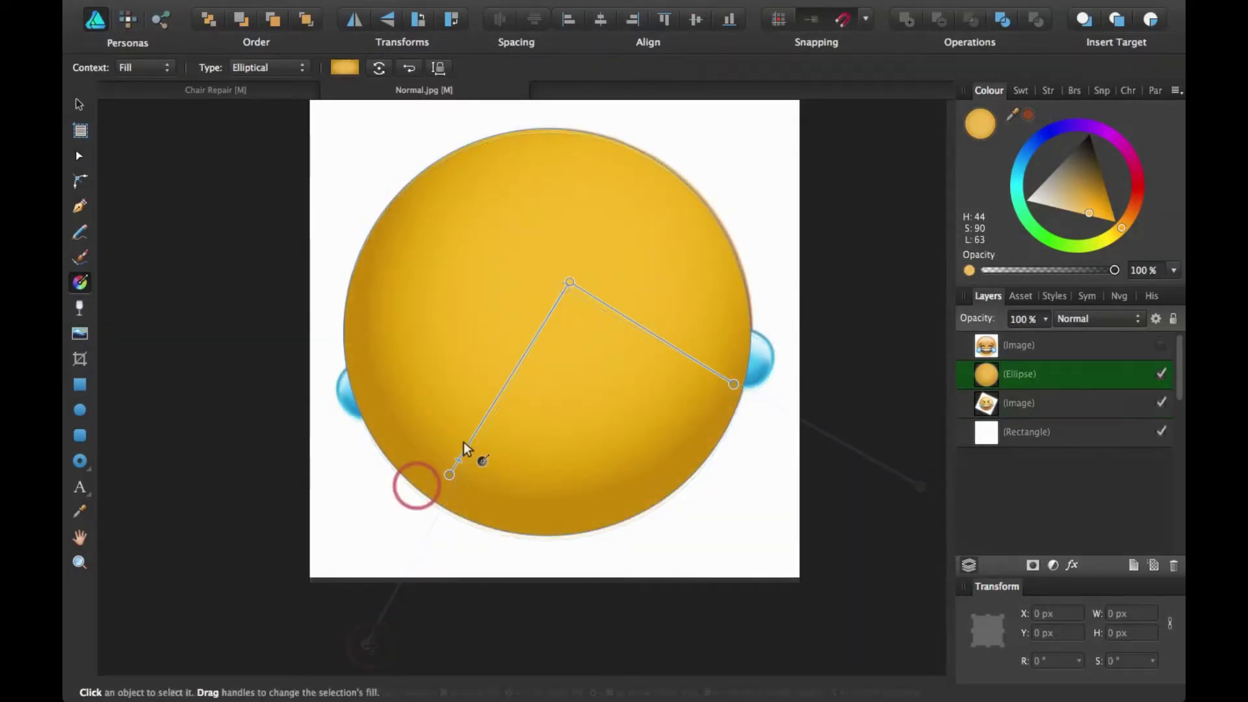
# Step: Apply the sampled dark orange to the gradient's outer stop and adjust its handles, midpoint and centre so the shading hugs the rim
pyautogui.click(449, 474)
pyautogui.click(1031, 116)
pyautogui.moveTo(450, 475); pyautogui.dragTo(473, 445)
pyautogui.moveTo(446, 491); pyautogui.dragTo(434, 510)
pyautogui.moveTo(737, 380); pyautogui.dragTo(766, 388)
pyautogui.moveTo(570, 283); pyautogui.dragTo(564, 290)
pyautogui.scroll(1, 705, 474)
pyautogui.click(731, 498)
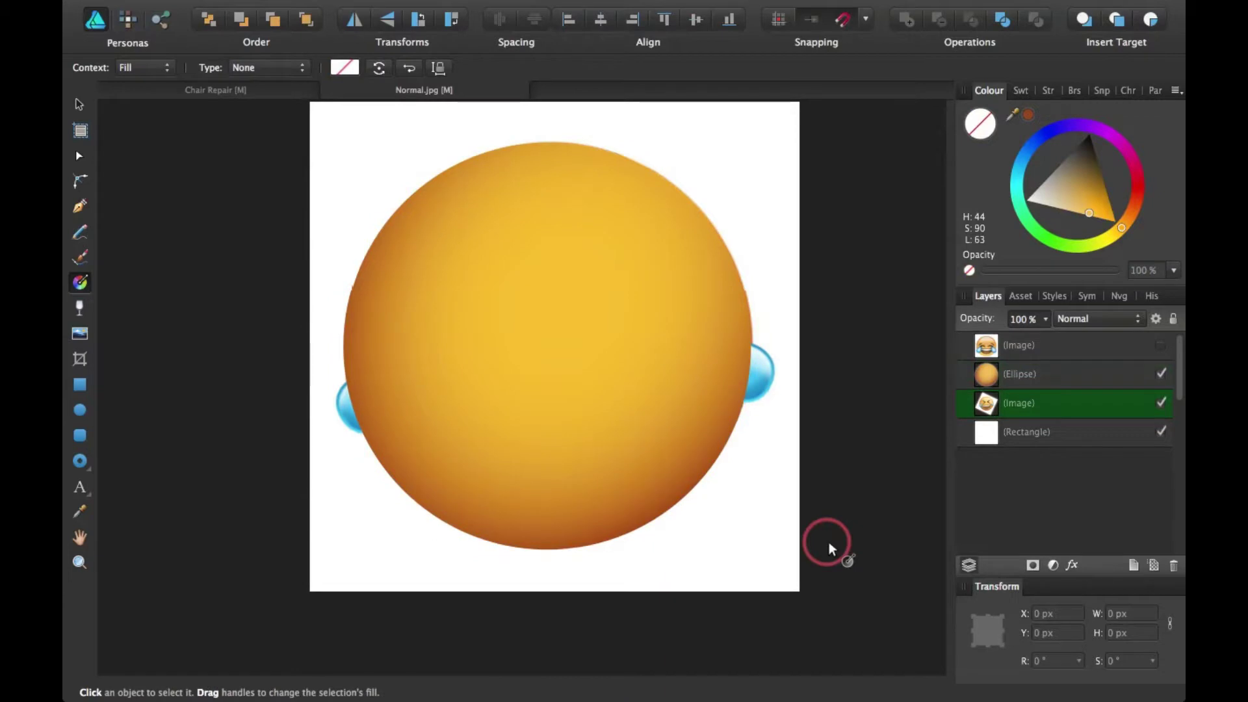
# Step: Toggle the circle's visibility to compare its gradient shading with the reference face
pyautogui.click(1161, 373)
pyautogui.click(1162, 373)
pyautogui.click(1161, 373)
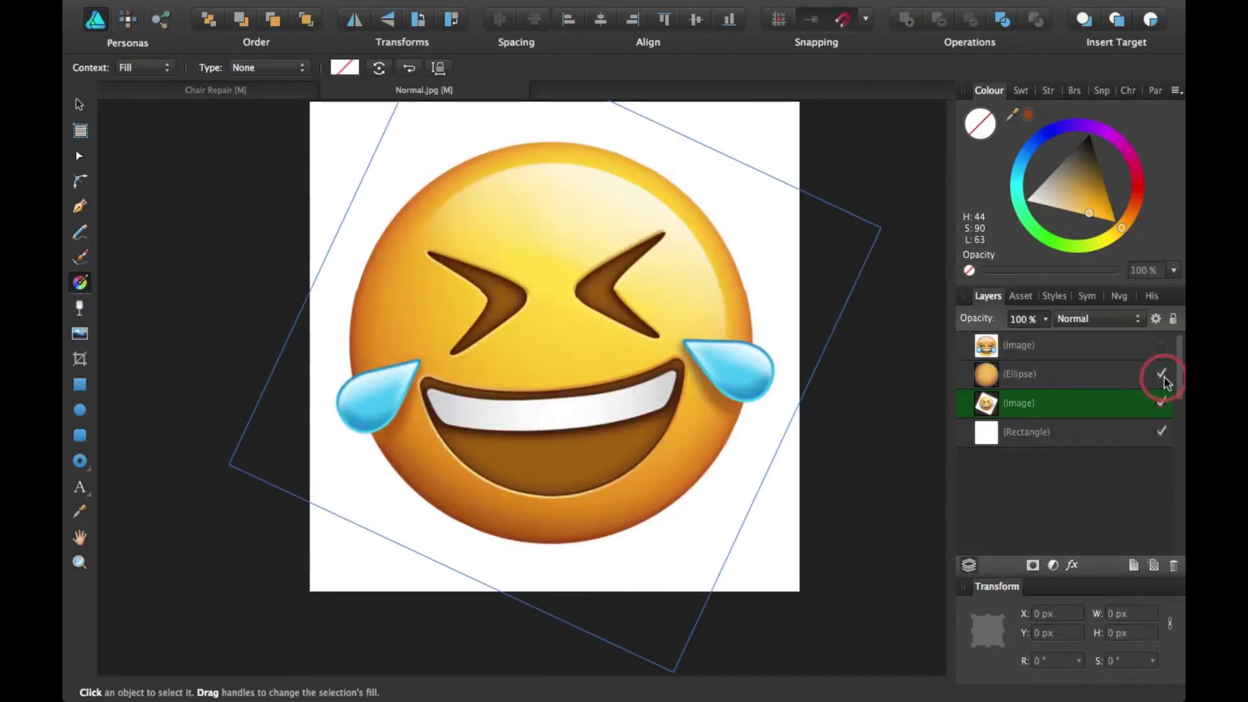
pyautogui.click(1161, 373)
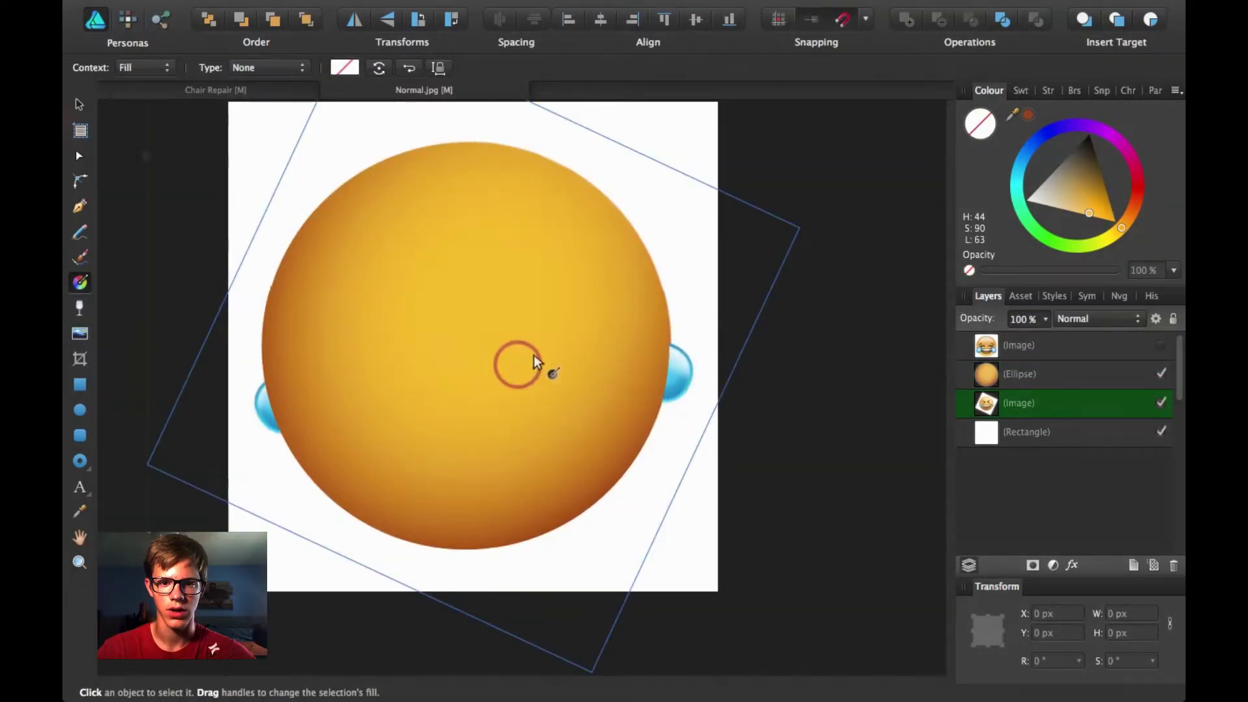
# Step: Insert a document-sized artboard that holds the existing artwork
pyautogui.moveTo(541, 345); pyautogui.dragTo(563, 360)
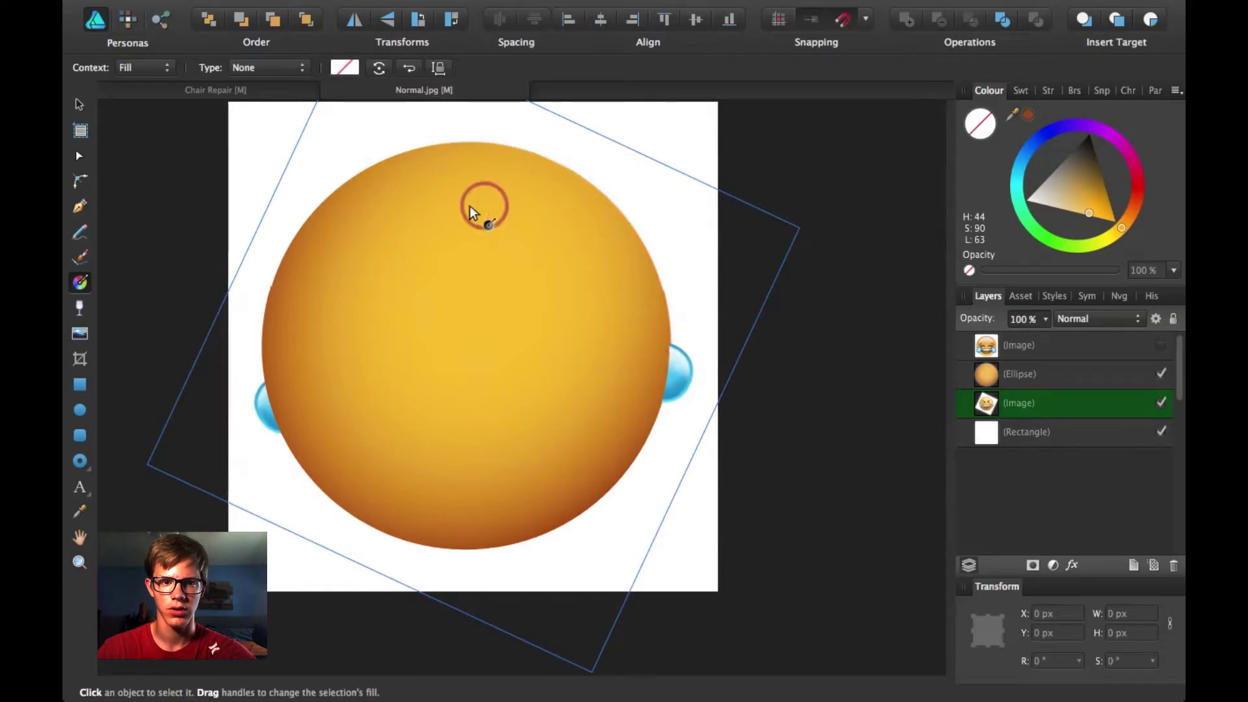
pyautogui.click(80, 130)
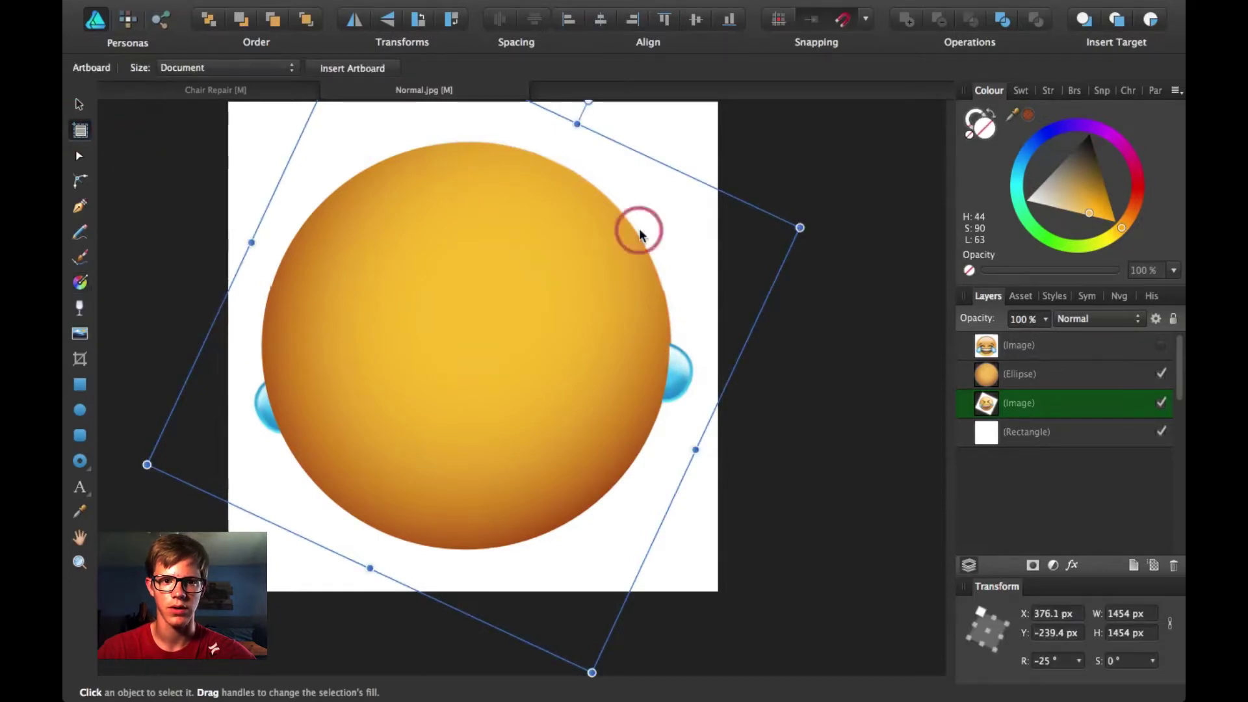
pyautogui.press('m')
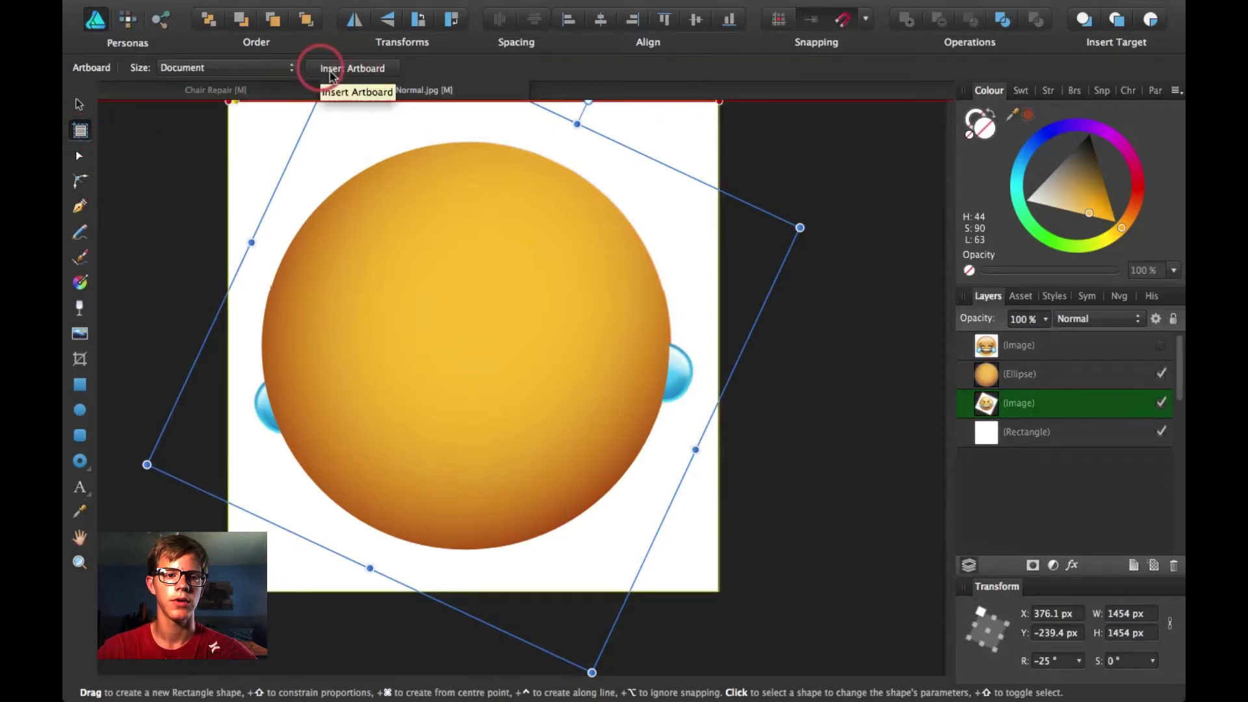
pyautogui.click(354, 71)
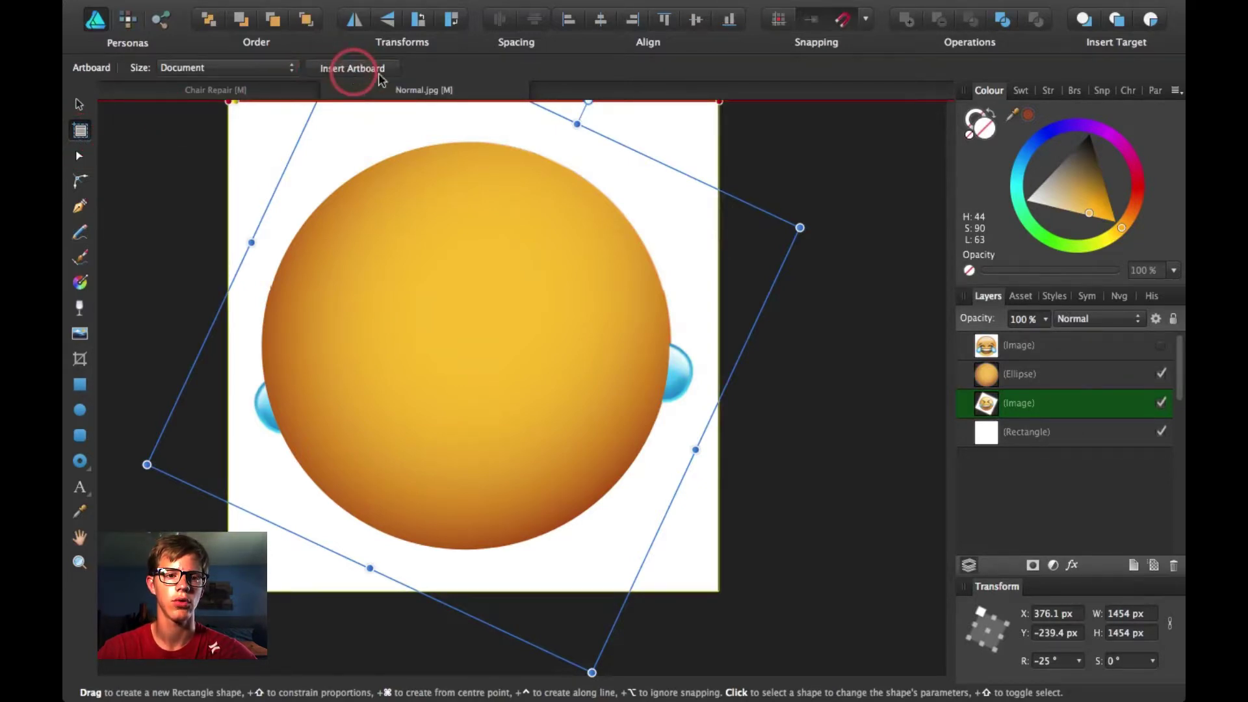
pyautogui.click(608, 231)
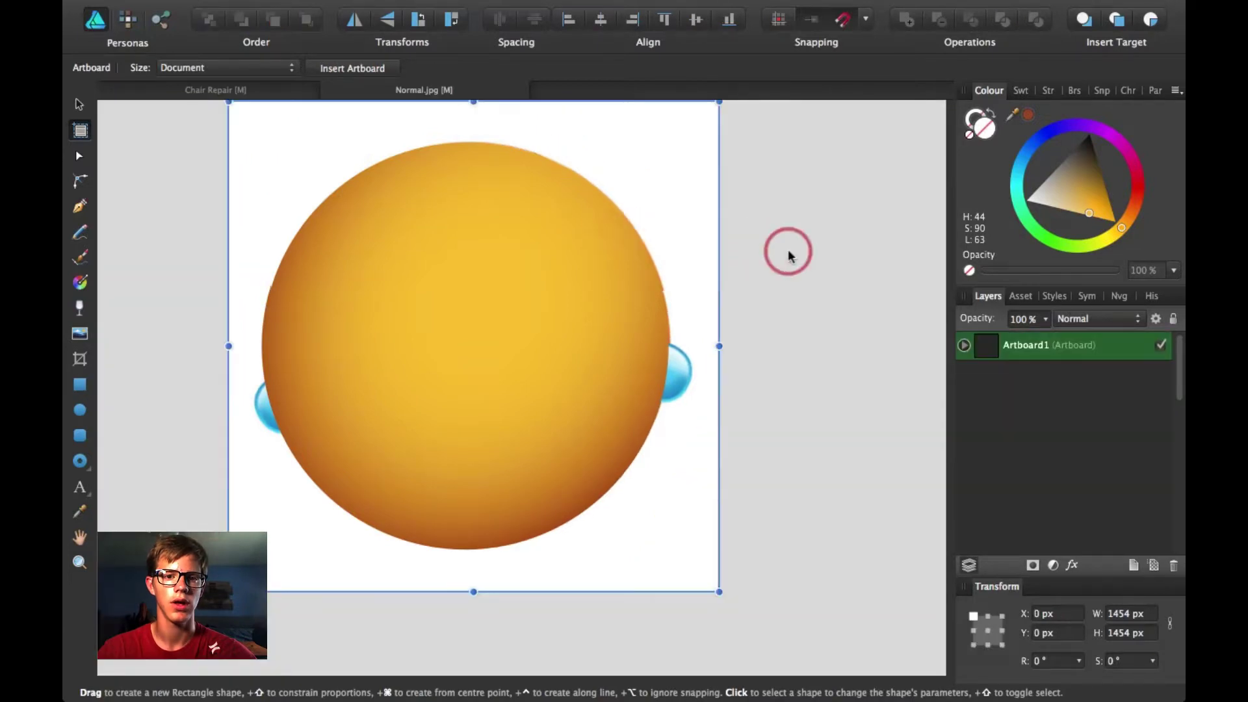
# Step: Insert a second document-sized artboard beside the first one
pyautogui.hscroll(5, 438, 184)
pyautogui.hscroll(-2, 383, 195)
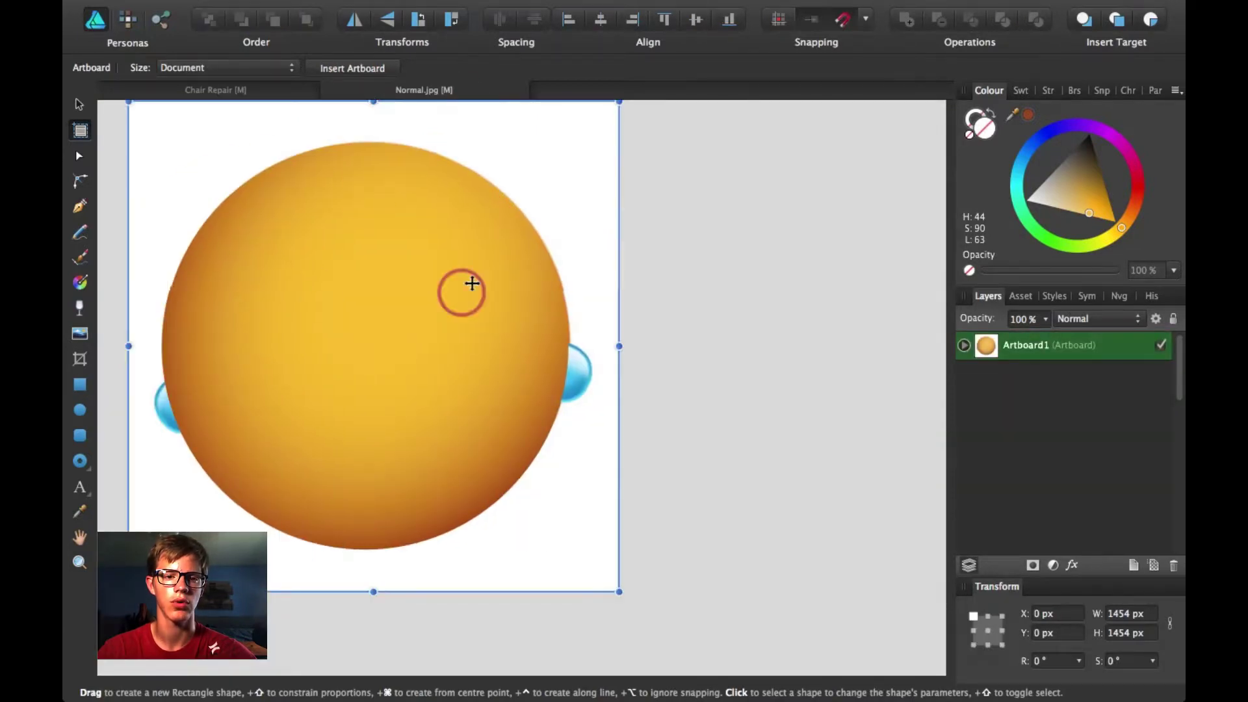
pyautogui.click(376, 77)
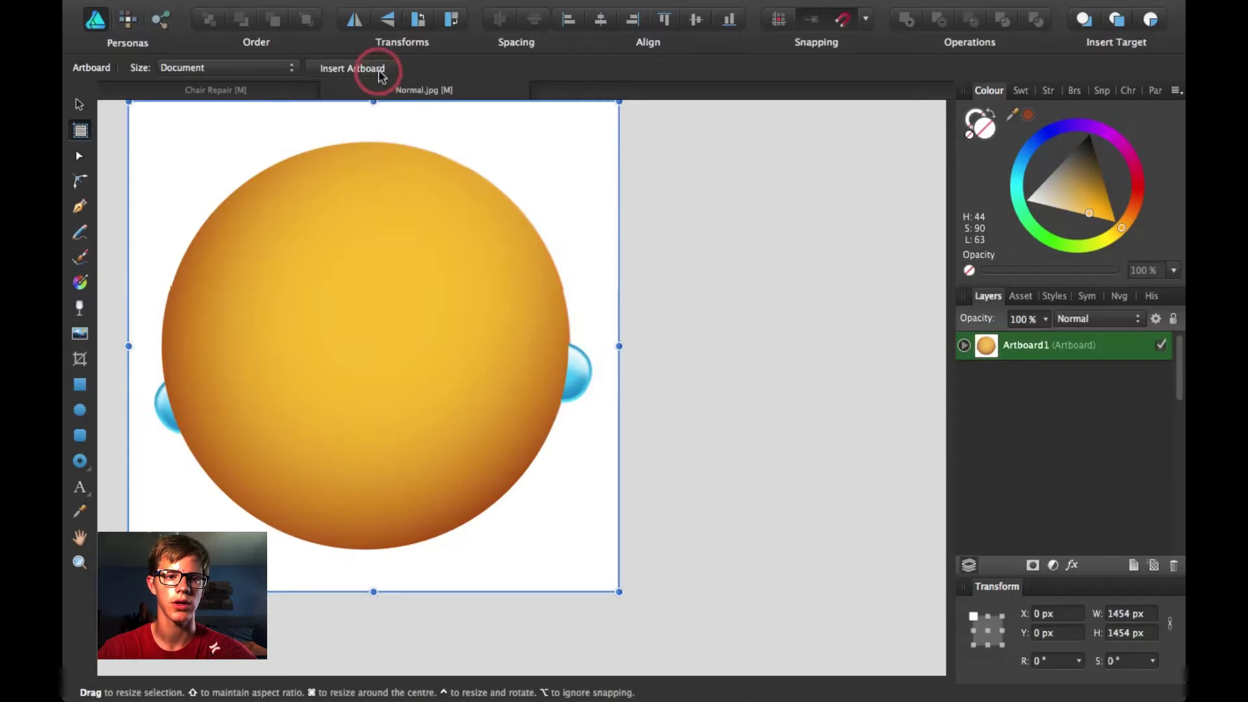
pyautogui.click(925, 302)
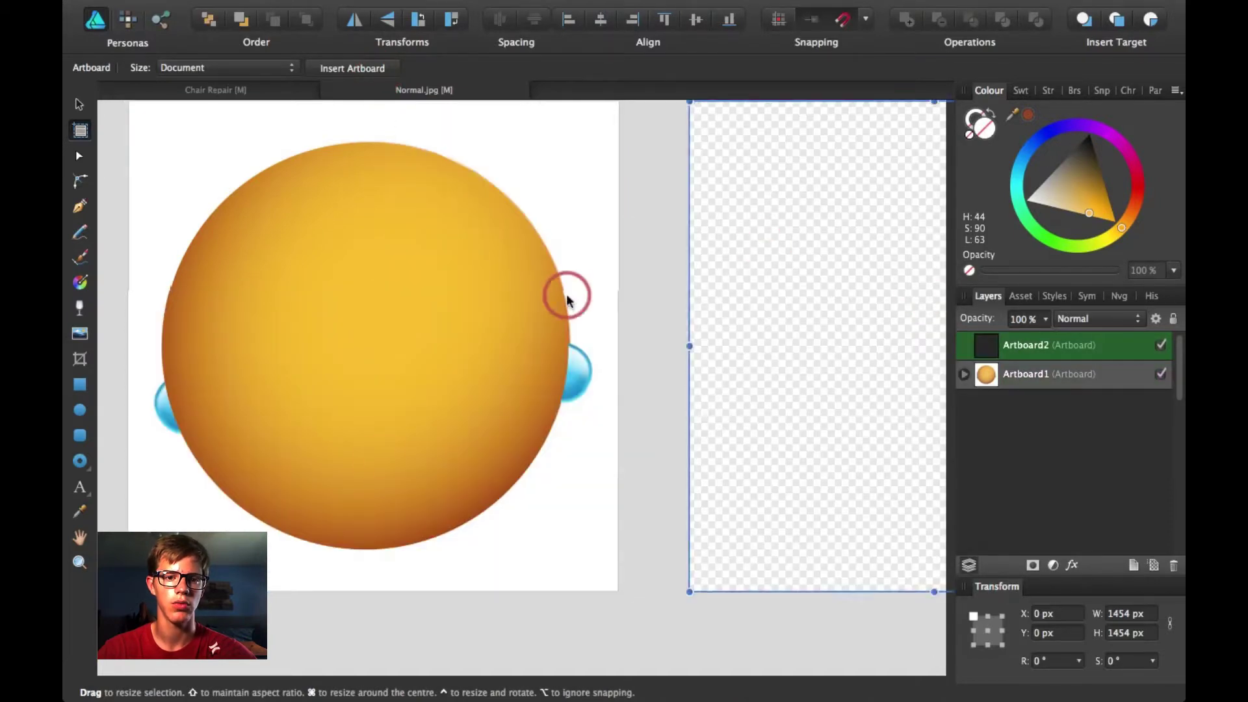
# Step: Move the gradient-filled circle from the first artboard to the centre of the empty one and select it in that artboard's layer contents
pyautogui.press('super+minus')
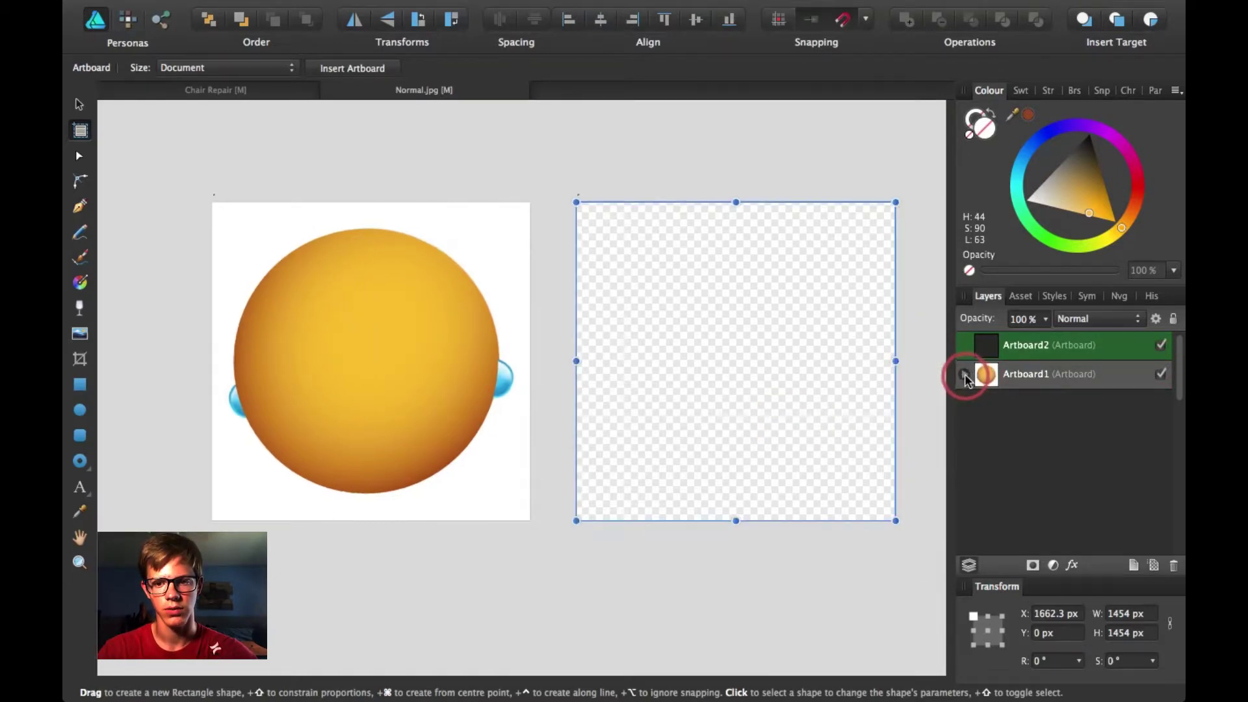
pyautogui.click(965, 373)
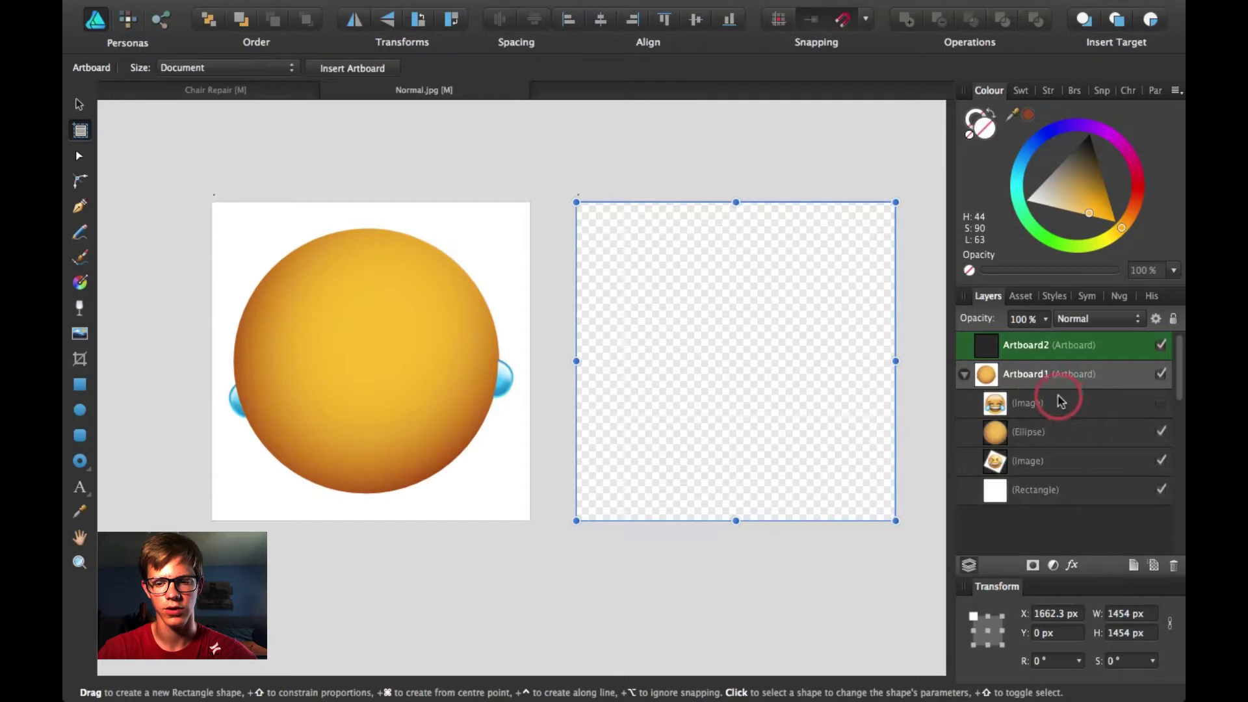
pyautogui.click(1024, 433)
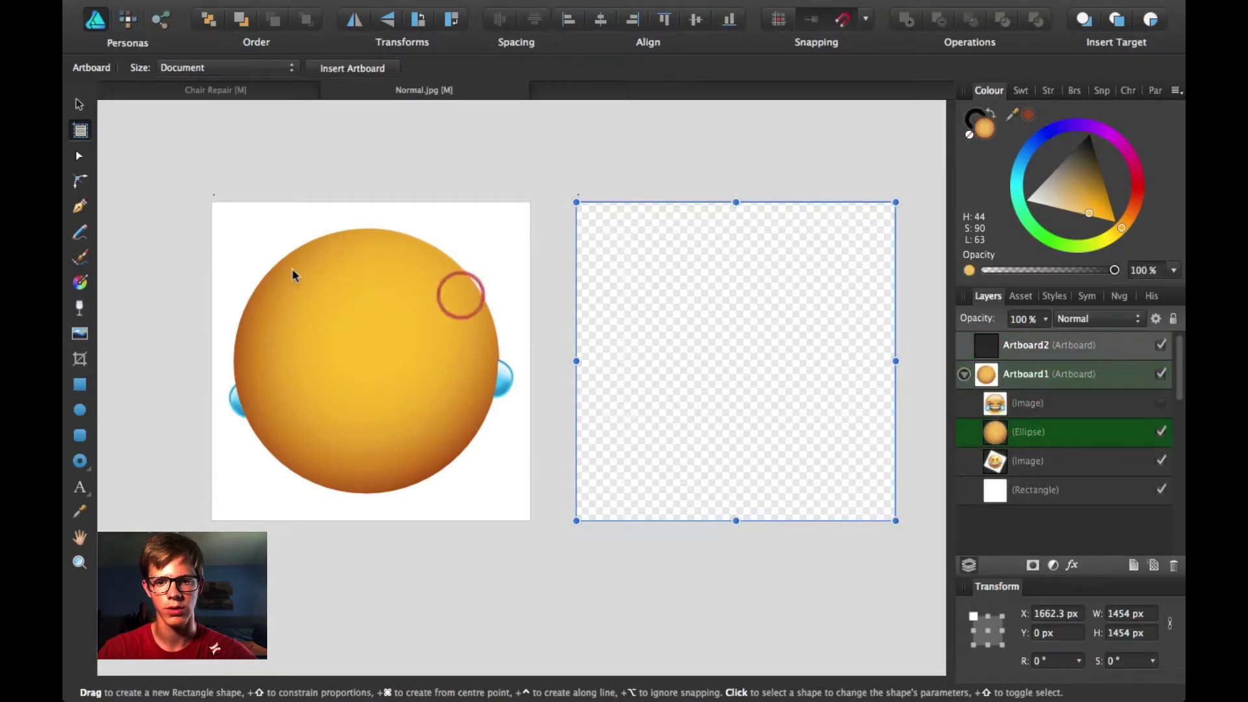
pyautogui.click(79, 105)
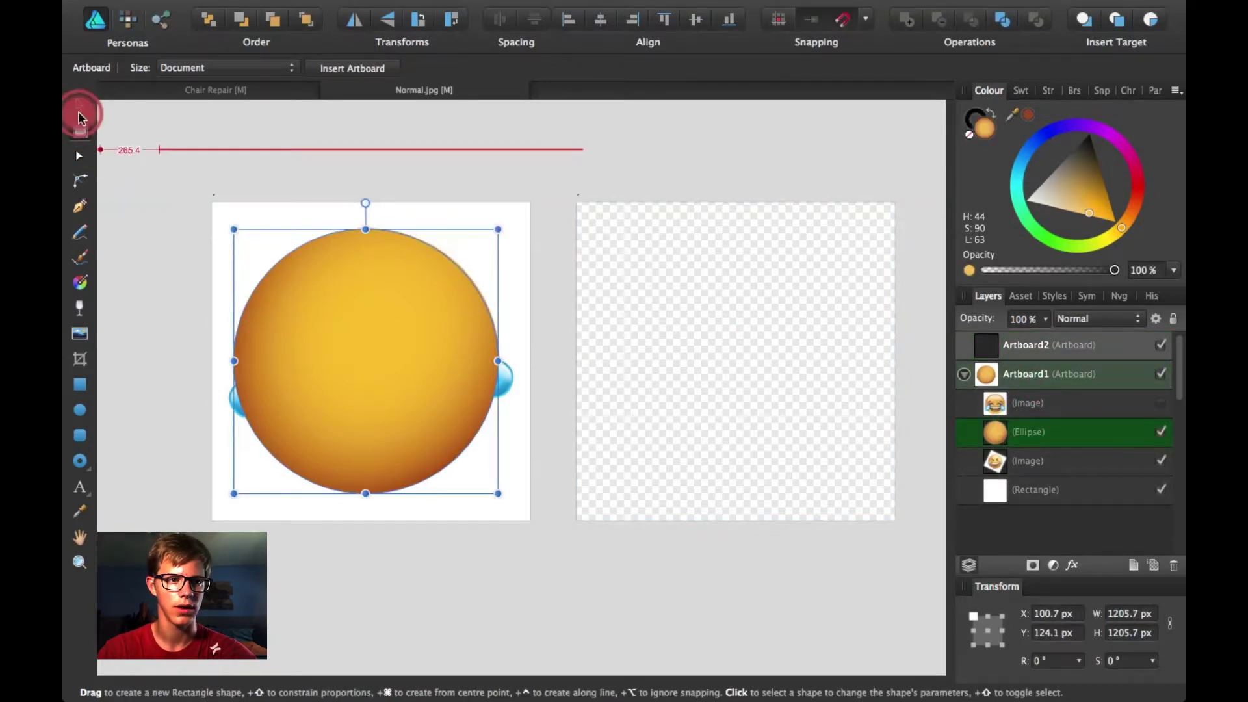
pyautogui.click(365, 386)
pyautogui.moveTo(364, 383); pyautogui.dragTo(733, 394)
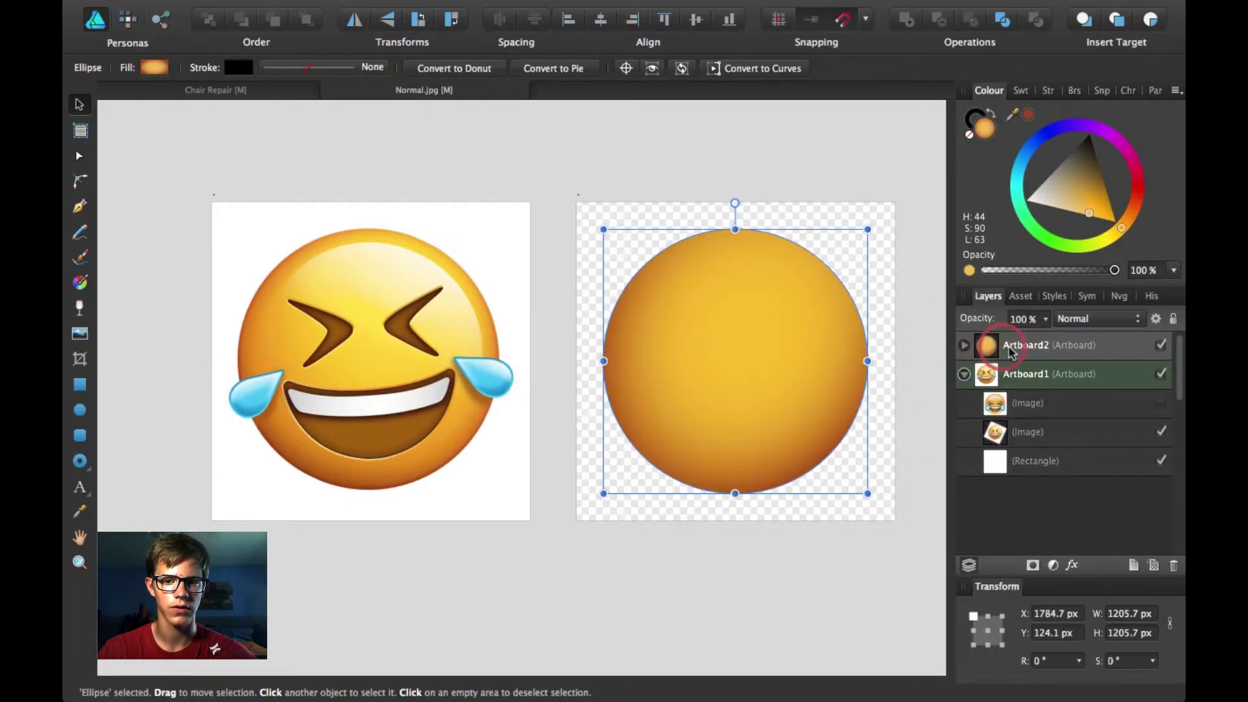
pyautogui.click(967, 346)
pyautogui.click(1056, 379)
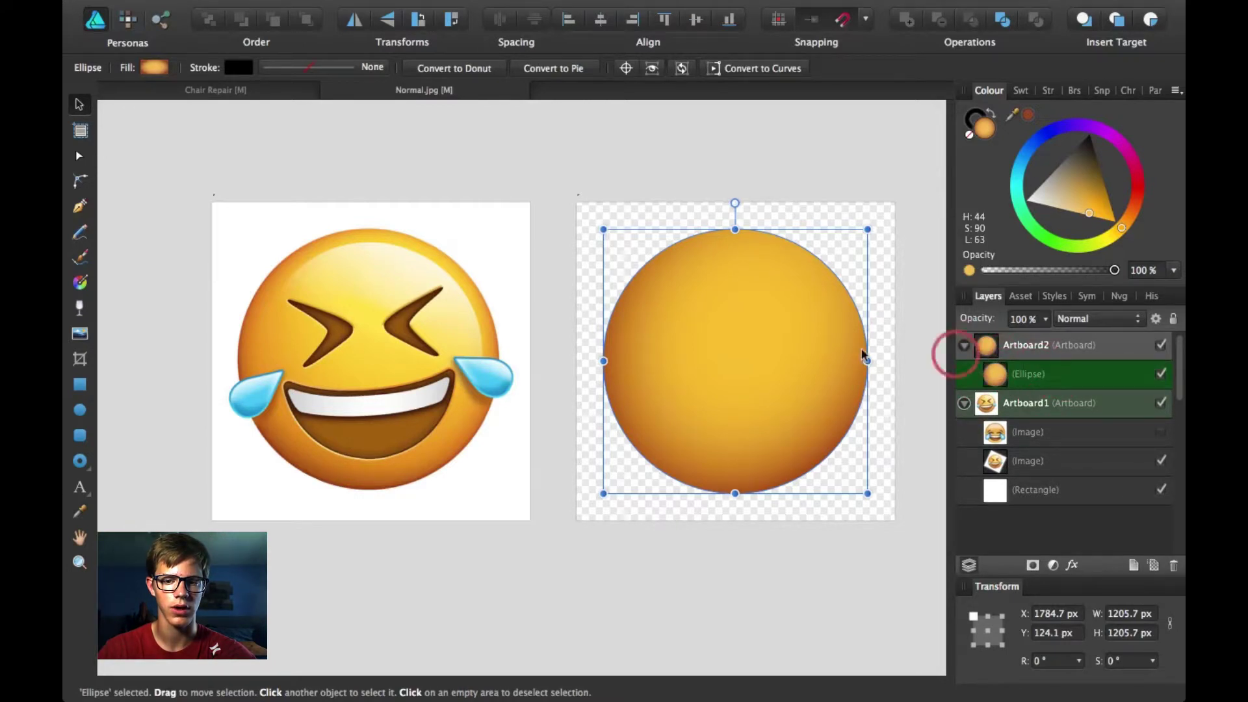
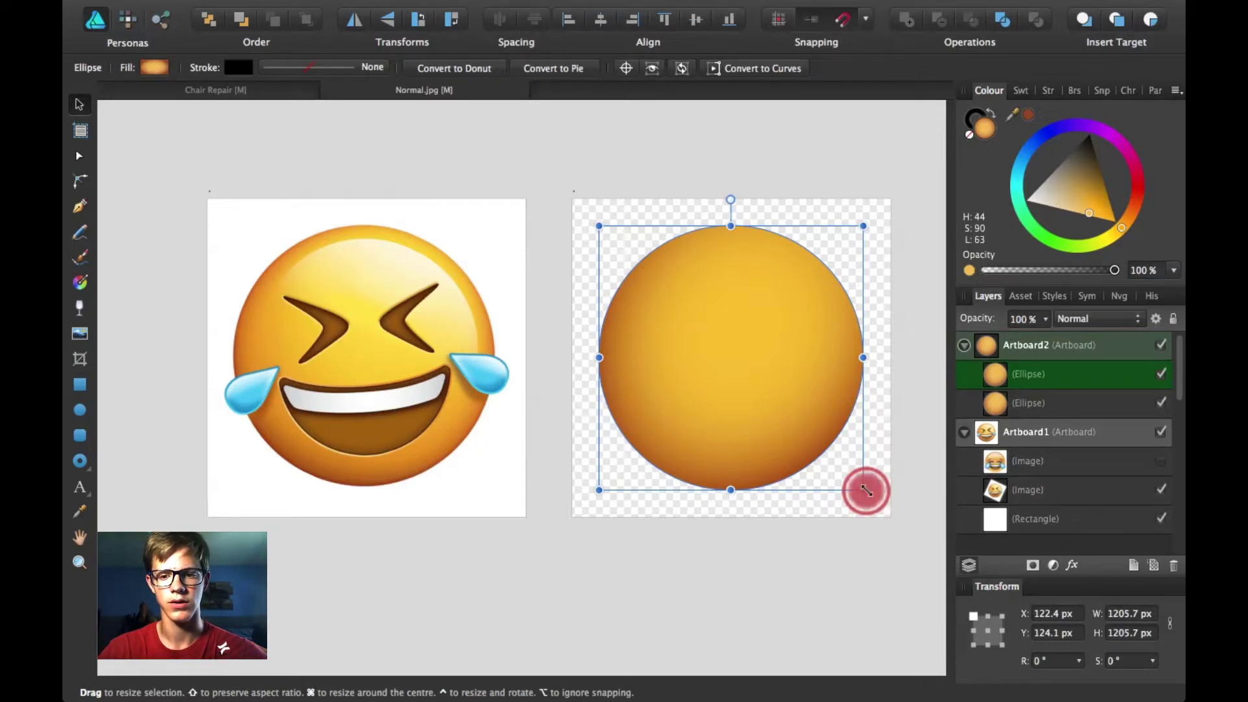
# Step: Shrink the upper copy of the circle around its centre to about 1058 px and fill it with white
pyautogui.moveTo(865, 490)
pyautogui.mouseDown()
pyautogui.moveTo(843, 460)
pyautogui.moveTo(848, 473)
pyautogui.mouseUp()
pyautogui.press('super')
pyautogui.press('shift')
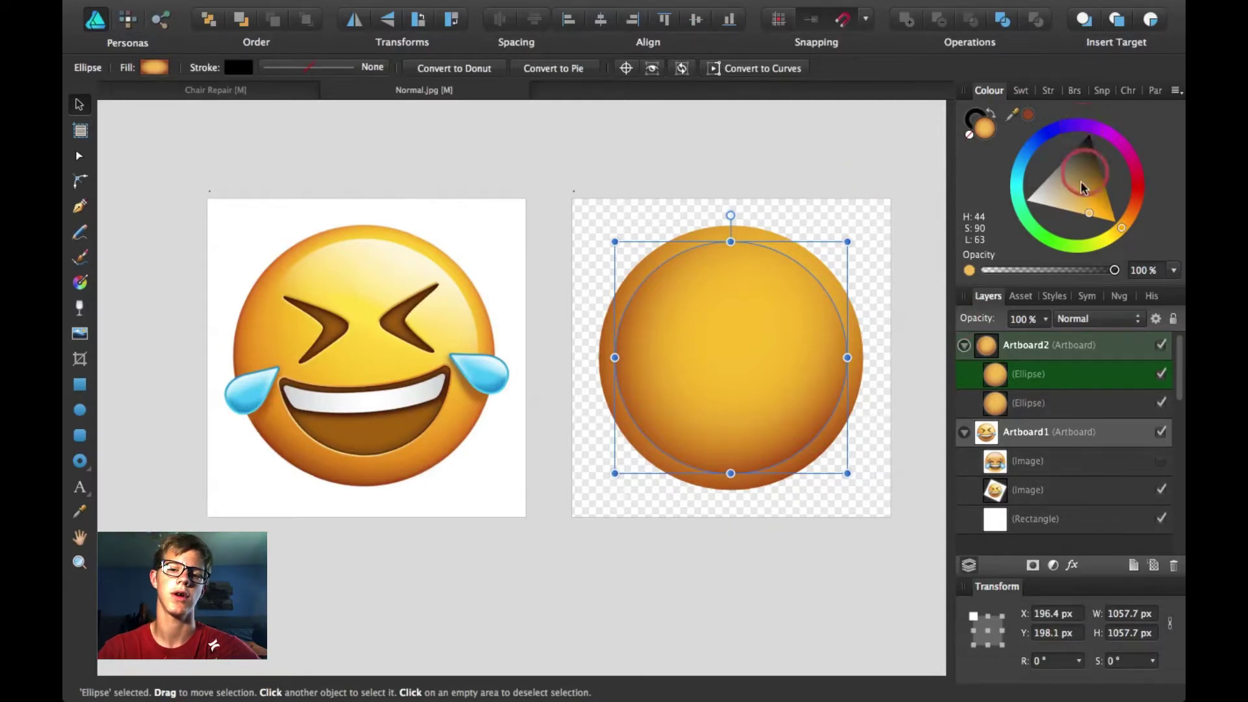
pyautogui.moveTo(1050, 203); pyautogui.dragTo(1015, 201)
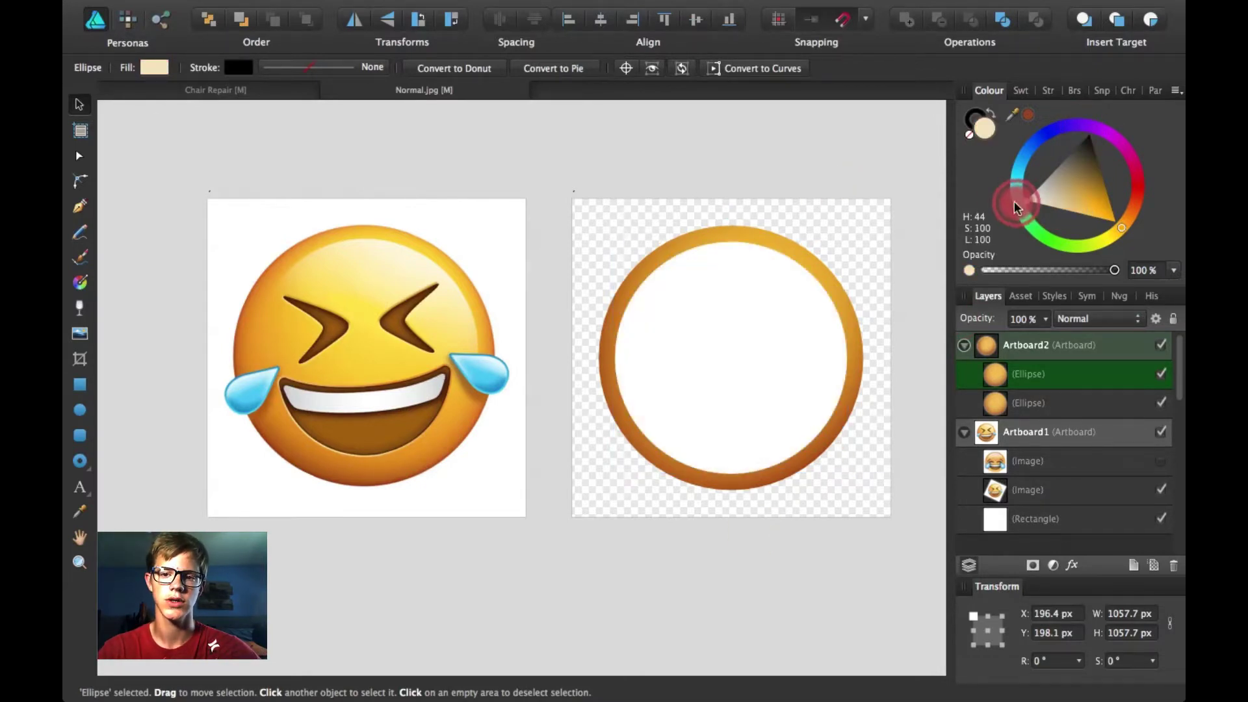
pyautogui.click(811, 348)
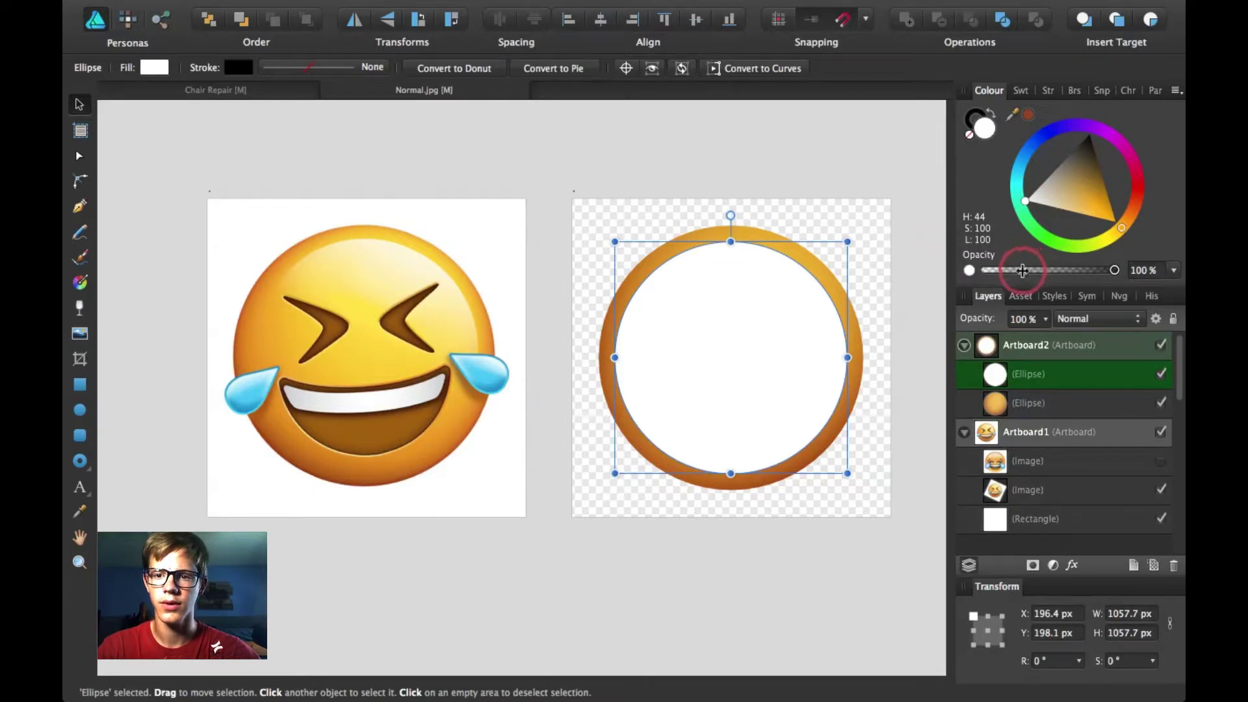
# Step: Apply a linear transparency to the white circle so it fades from the face's upper-right edge to nothing just past the centre
pyautogui.click(78, 308)
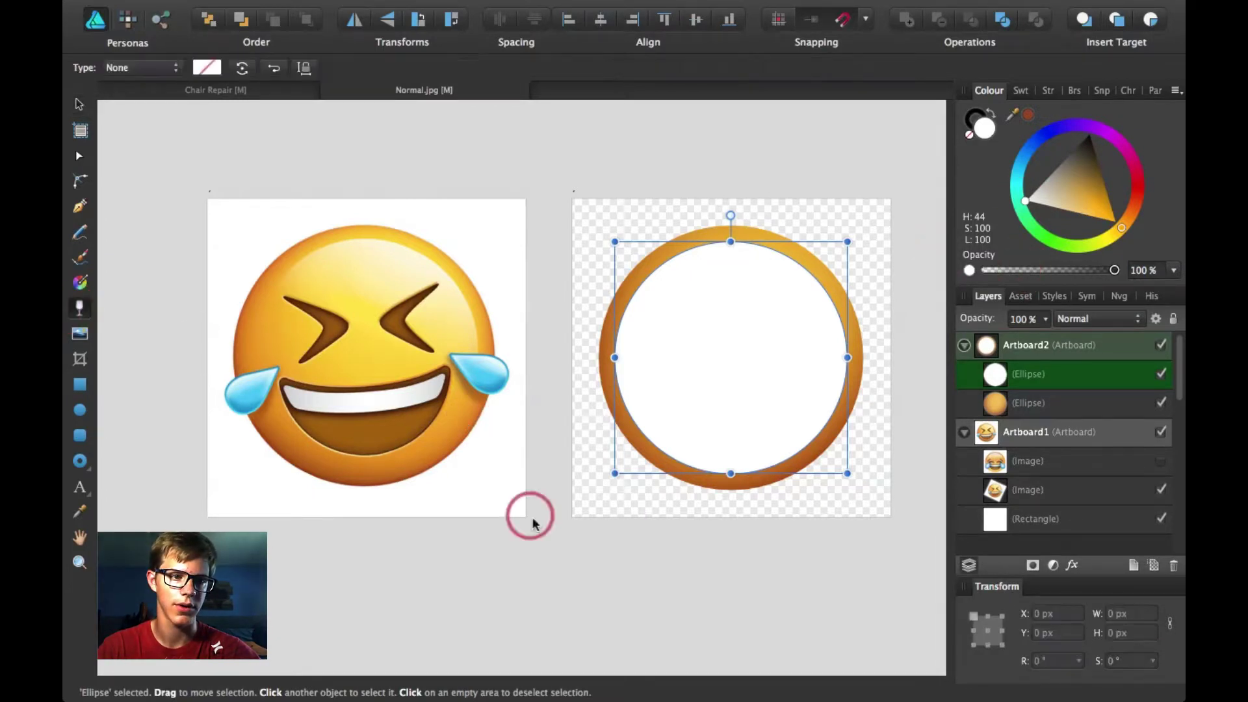
pyautogui.moveTo(655, 490); pyautogui.dragTo(716, 382)
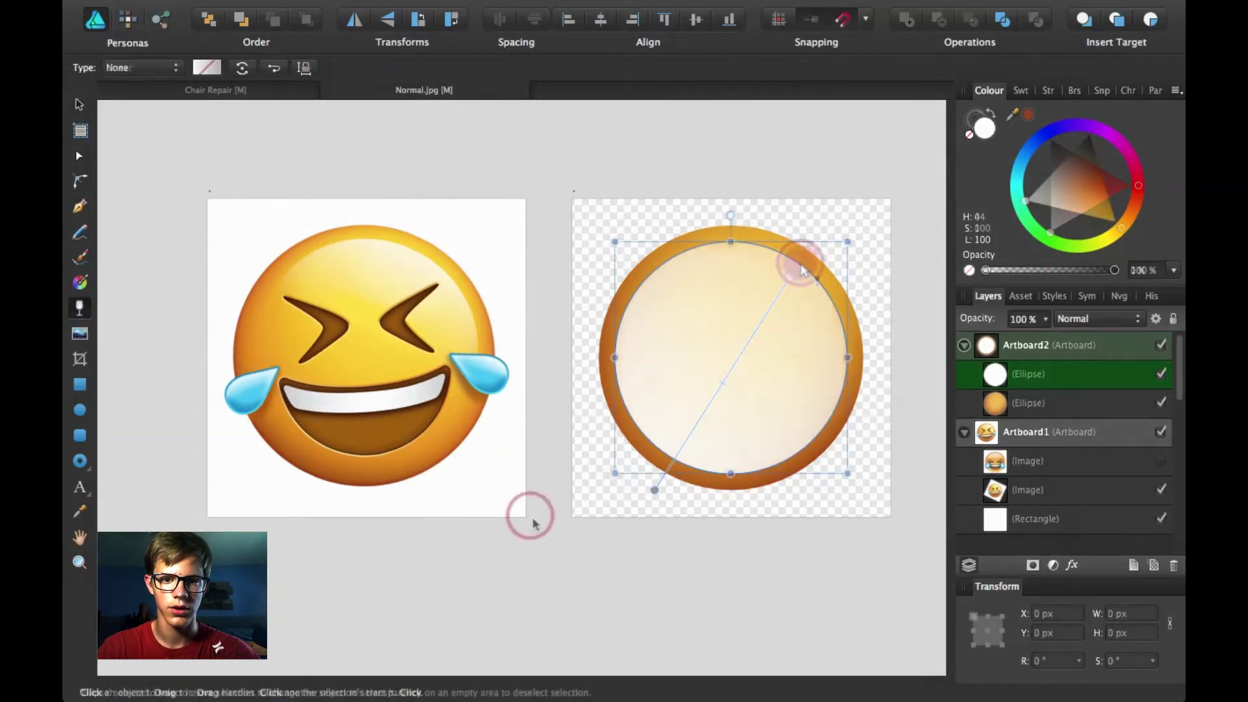
pyautogui.moveTo(656, 490); pyautogui.dragTo(857, 159)
pyautogui.click(280, 69)
pyautogui.moveTo(655, 490); pyautogui.dragTo(744, 379)
pyautogui.moveTo(856, 159); pyautogui.dragTo(787, 303)
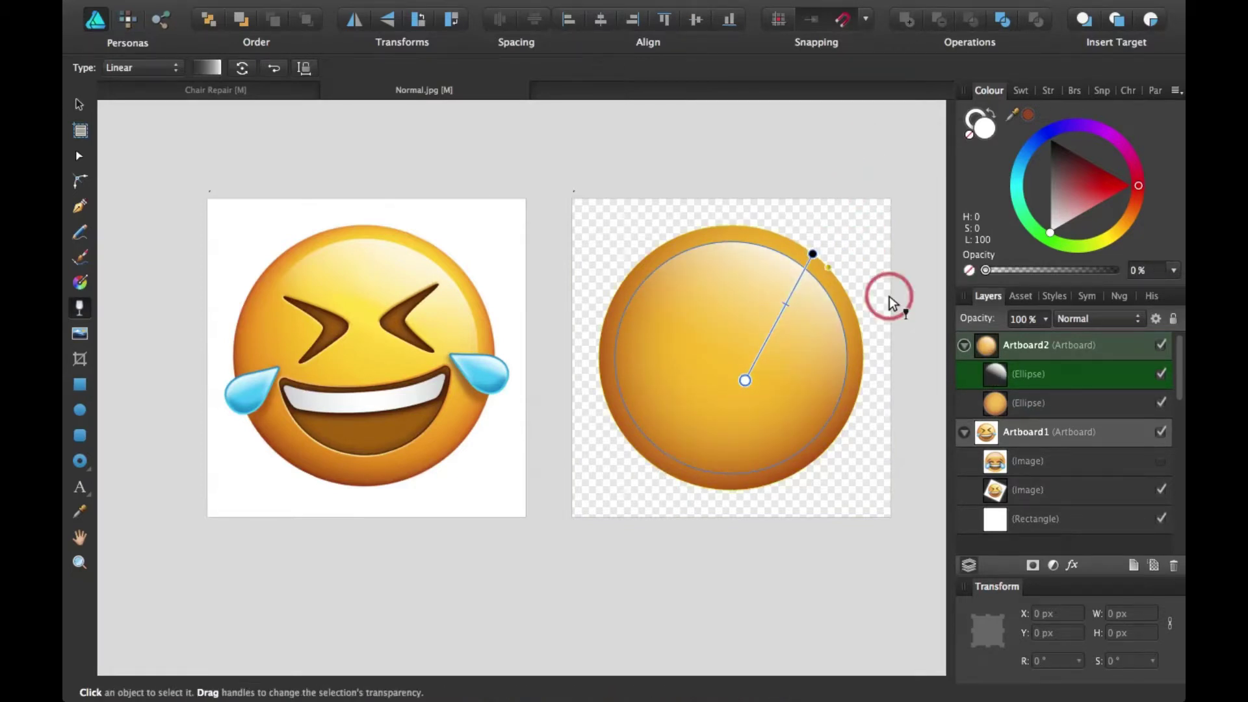
# Step: Select the larger base circle and nudge the centre of its fill gradient slightly up and to the right
pyautogui.click(891, 297)
pyautogui.scroll(-1, 892, 325)
pyautogui.click(1062, 412)
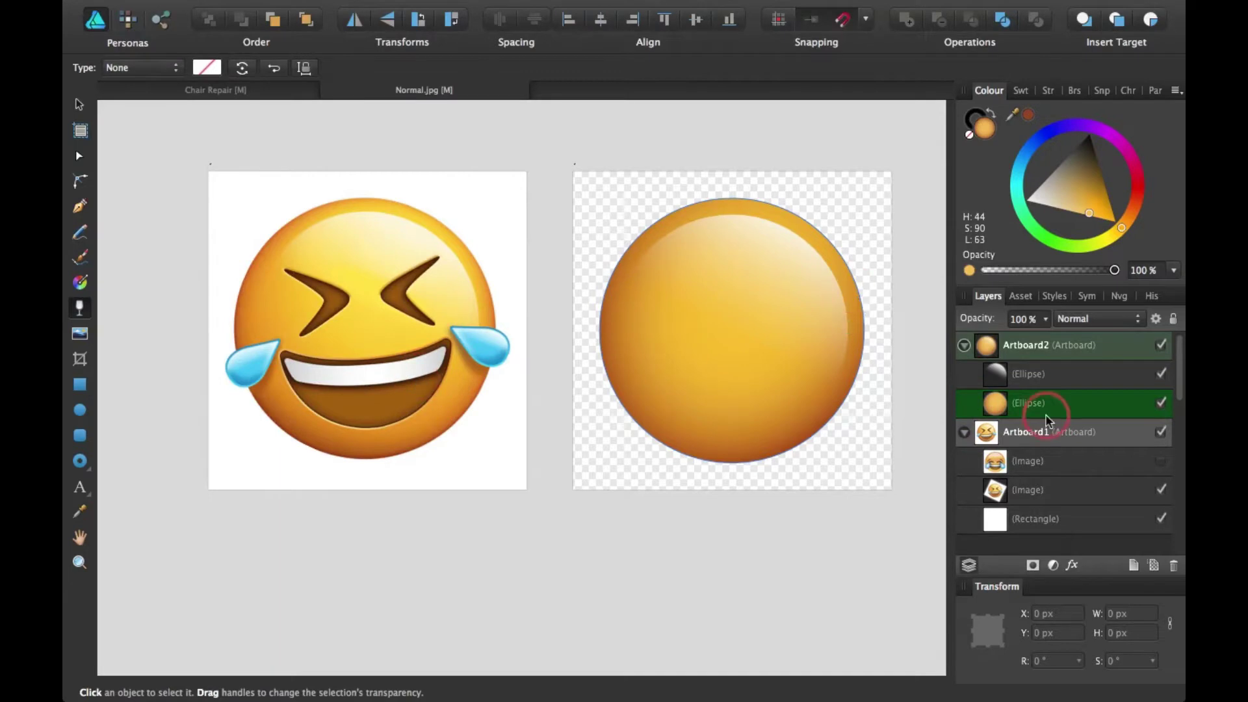
pyautogui.press('g')
pyautogui.moveTo(743, 303); pyautogui.dragTo(748, 293)
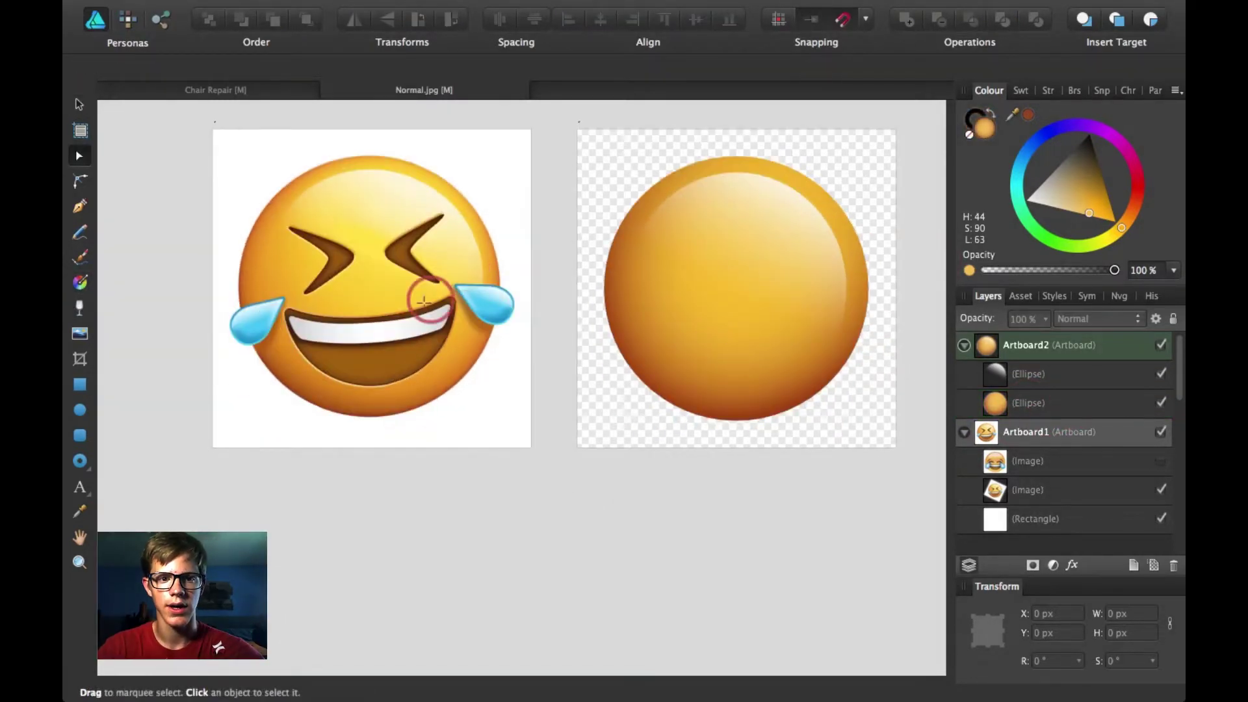
# Step: Place a horizontally mirrored copy of the reddish-brown eye curve on the right side of the face
pyautogui.hscroll(-1, 410, 309)
pyautogui.scroll(1, 411, 310)
pyautogui.hscroll(-1, 411, 310)
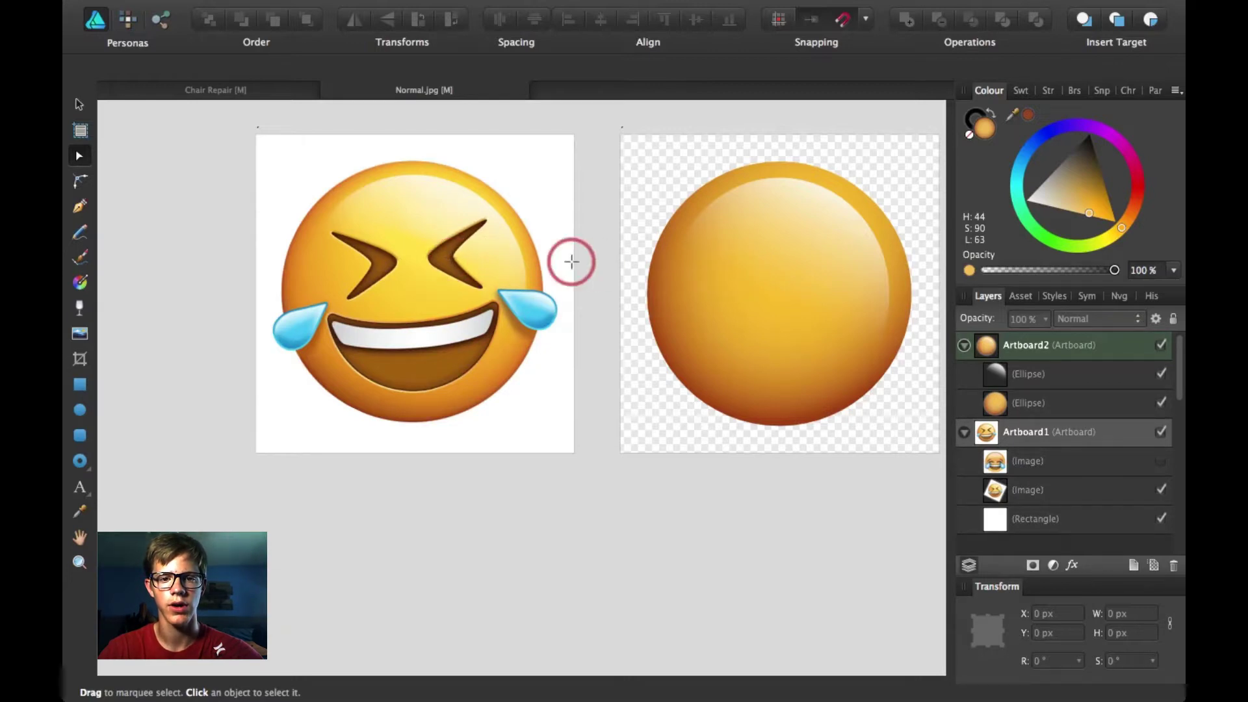
pyautogui.hscroll(3, 410, 298)
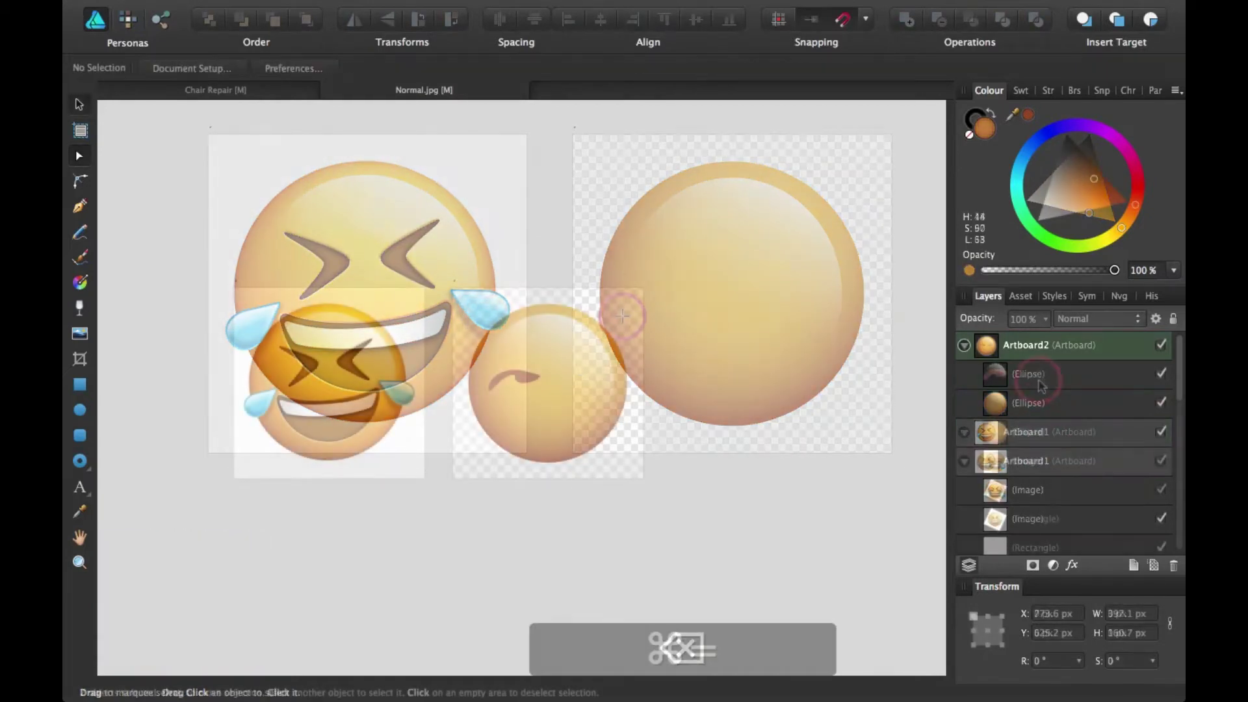
pyautogui.press('super+c')
pyautogui.press('super+v')
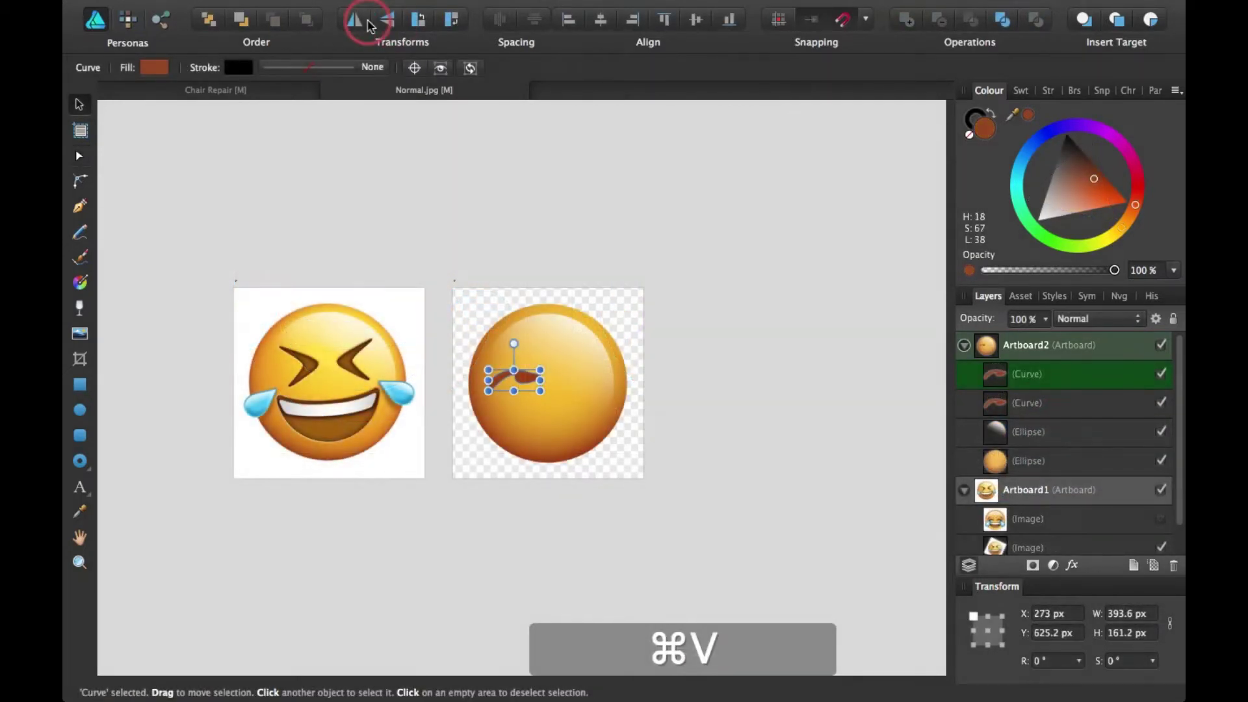
pyautogui.moveTo(513, 379); pyautogui.dragTo(589, 367)
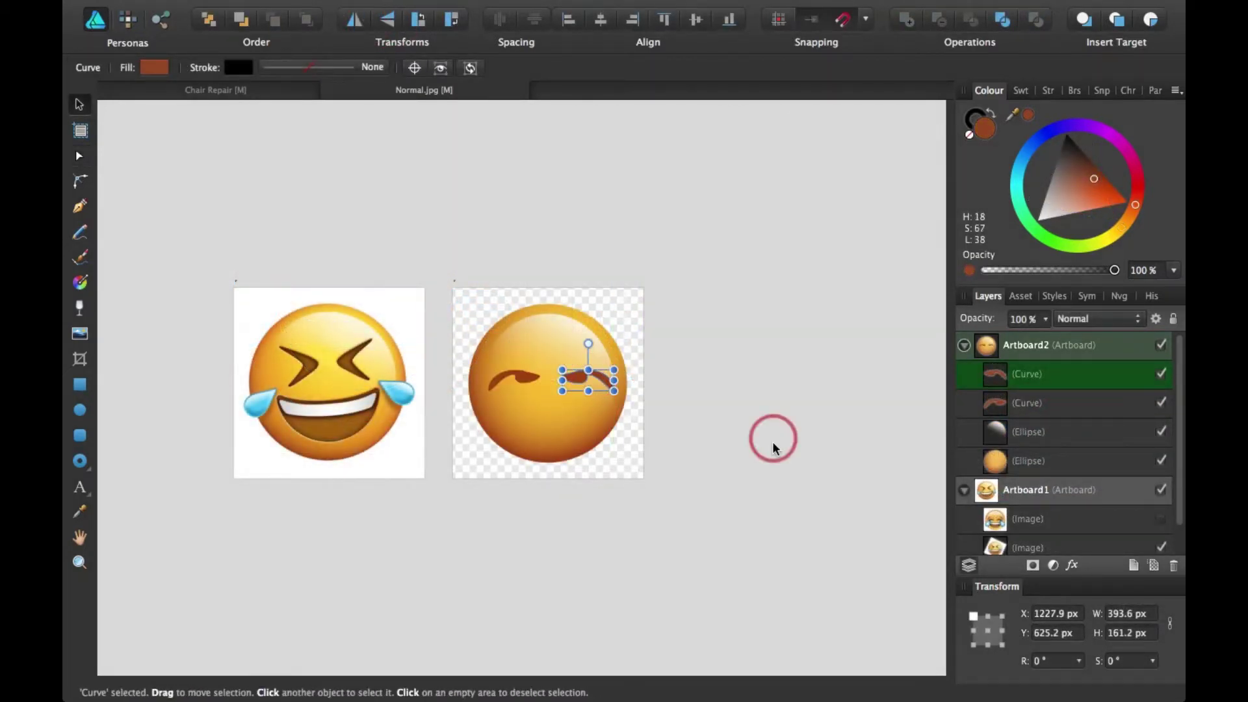
pyautogui.click(768, 472)
# Step: Move the mirrored eye curve inward to X 1160.6 px, closer to the other eye
pyautogui.press('super+equal')
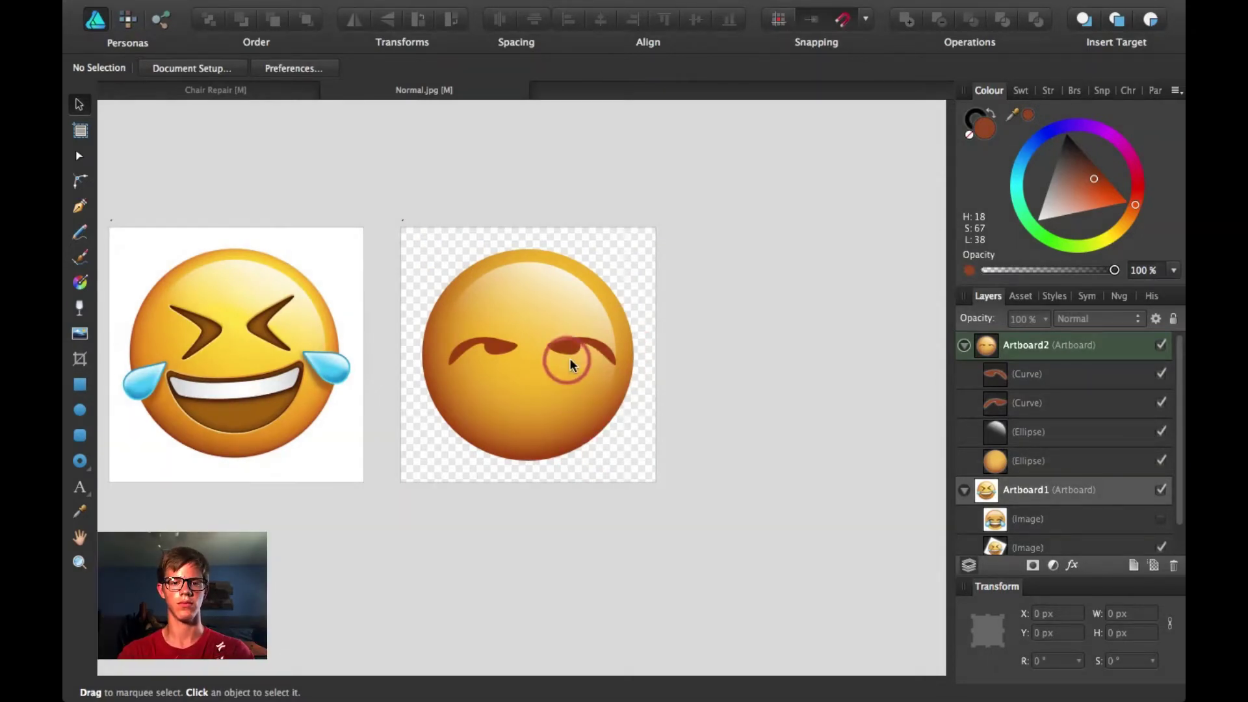
pyautogui.scroll(-1, 567, 418)
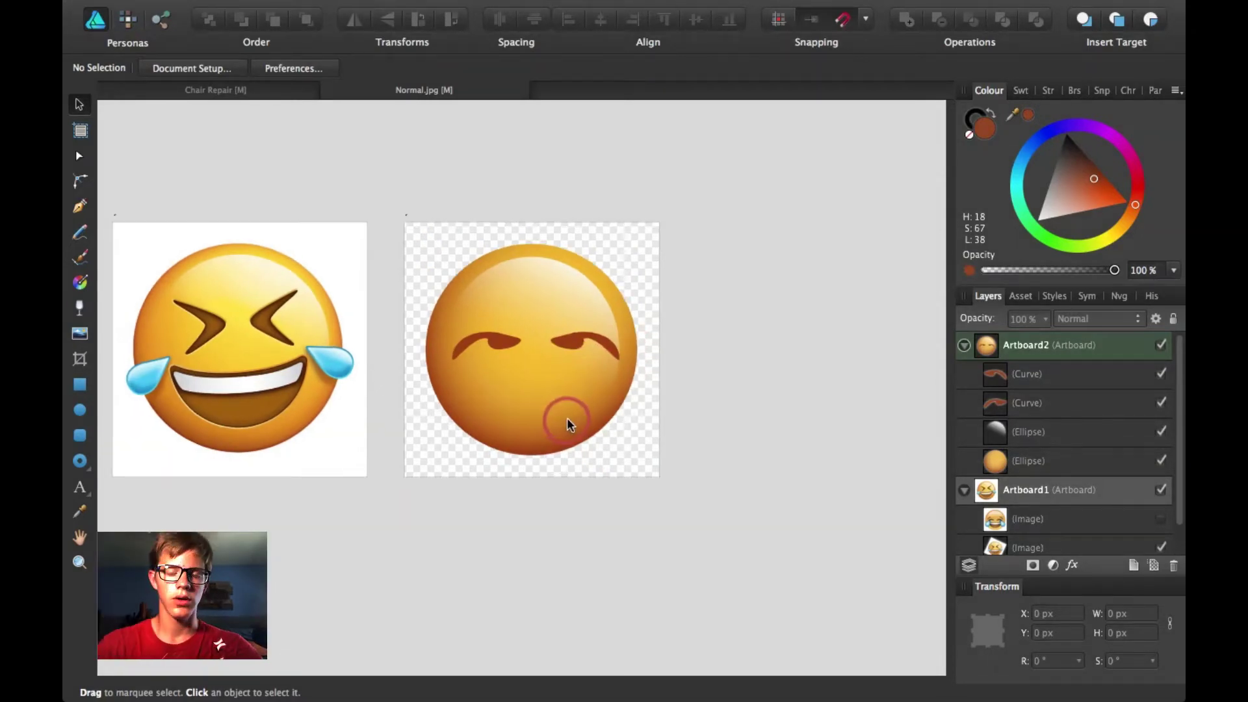
pyautogui.hscroll(-1, 474, 427)
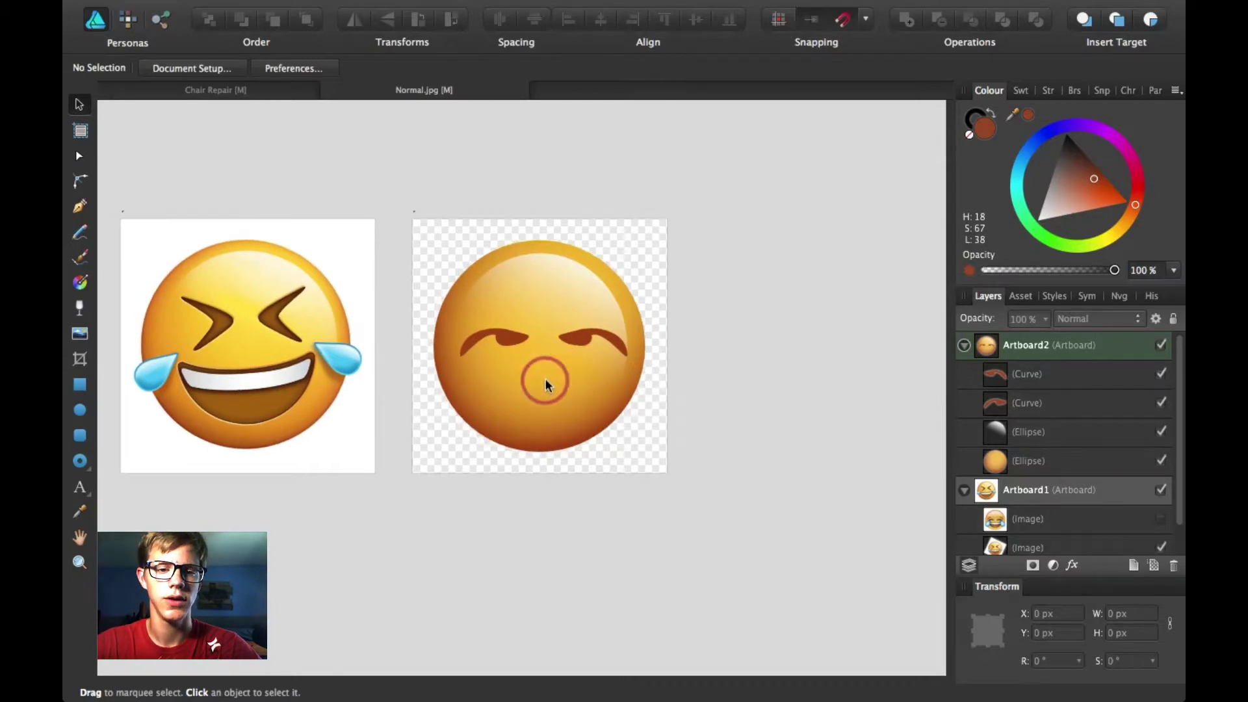
pyautogui.click(561, 350)
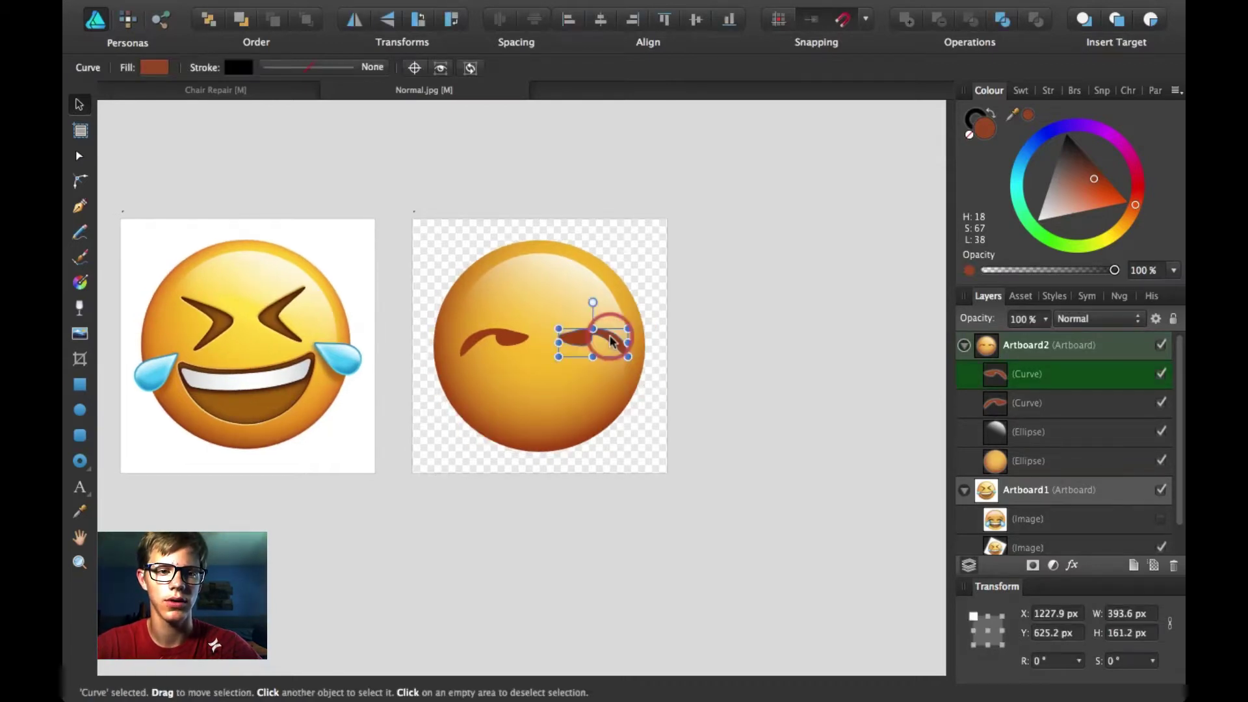
pyautogui.doubleClick(610, 340)
pyautogui.click(597, 337)
pyautogui.moveTo(601, 339); pyautogui.dragTo(655, 338)
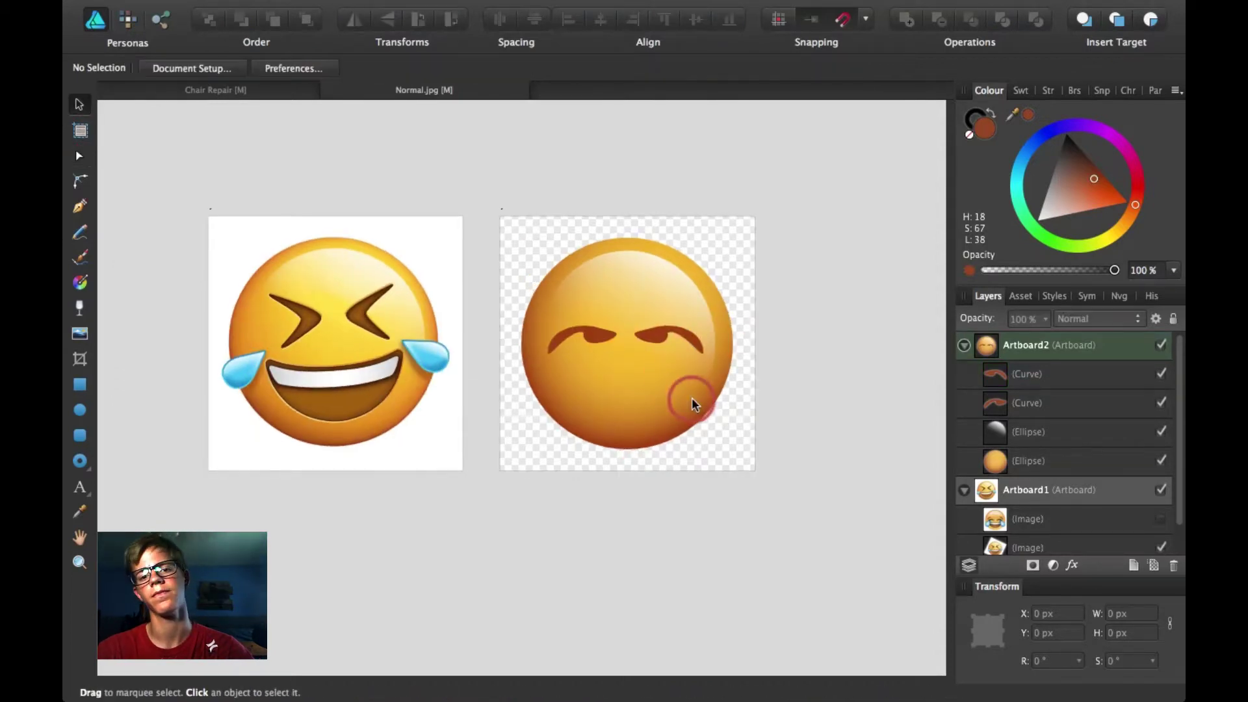
# Step: Sample the brown of the reference emoji's eye and apply it as the fill of both eye curves
pyautogui.scroll(-1, 692, 397)
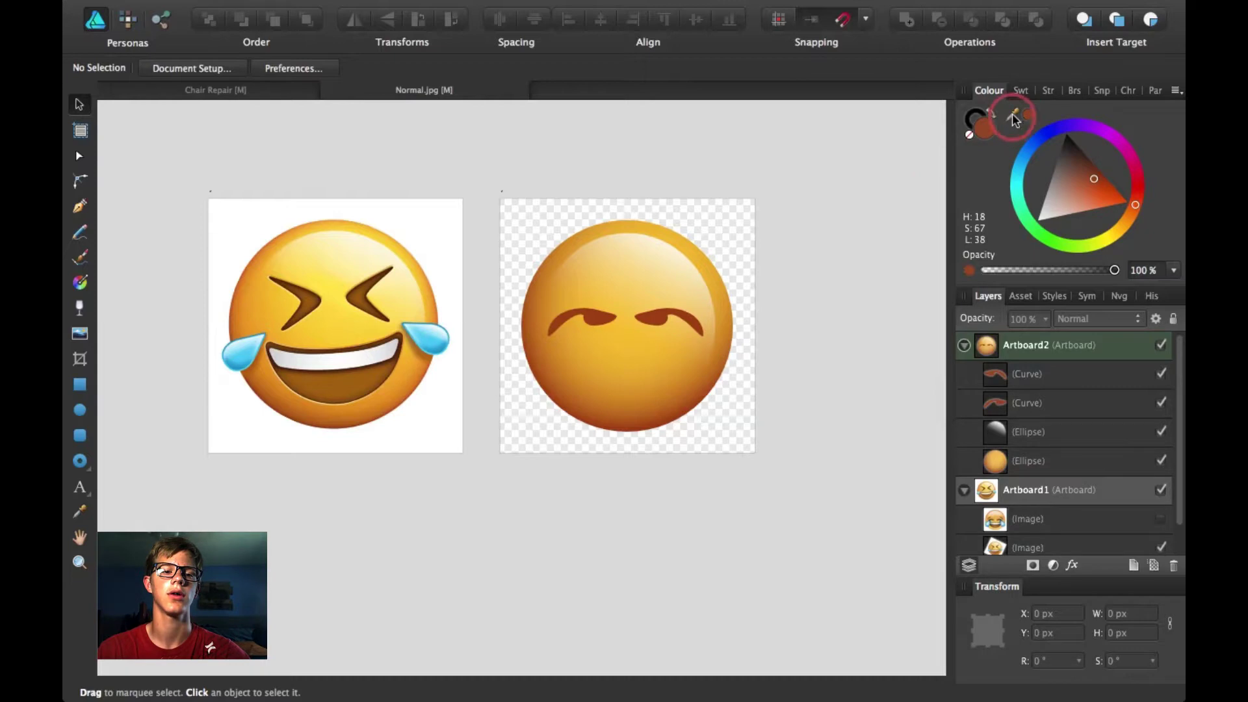
pyautogui.moveTo(1012, 113); pyautogui.dragTo(305, 299)
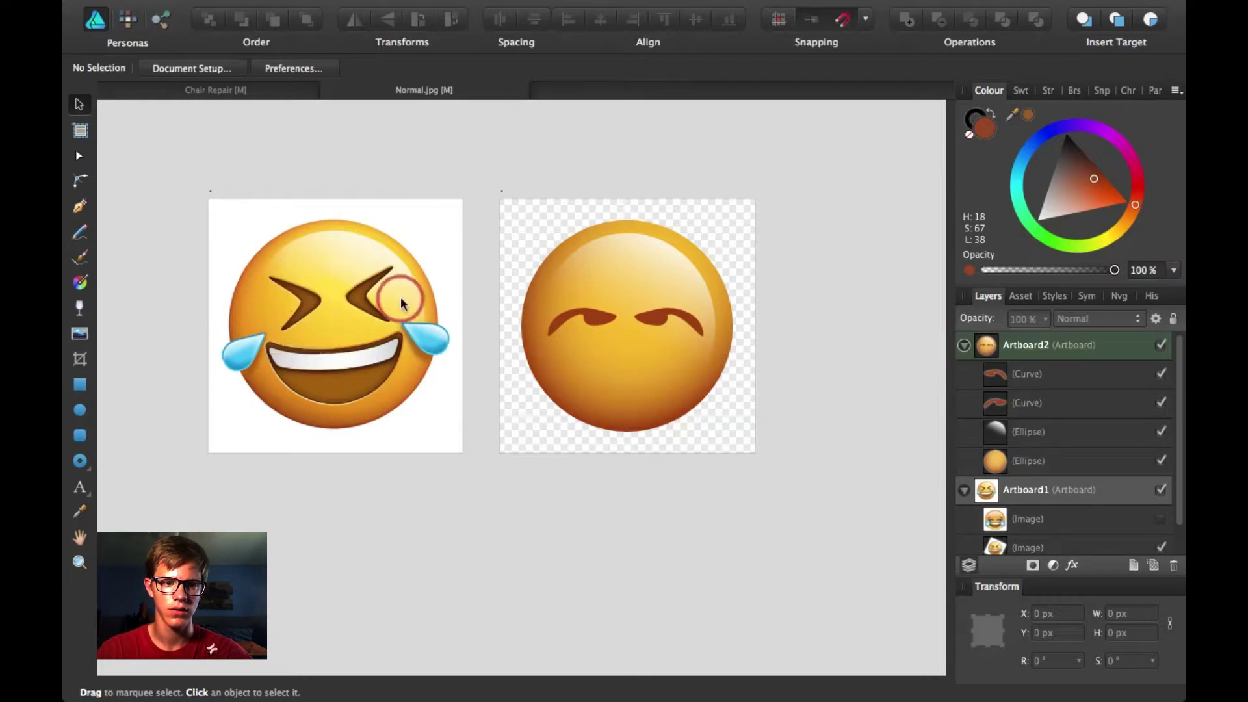
pyautogui.click(1069, 375)
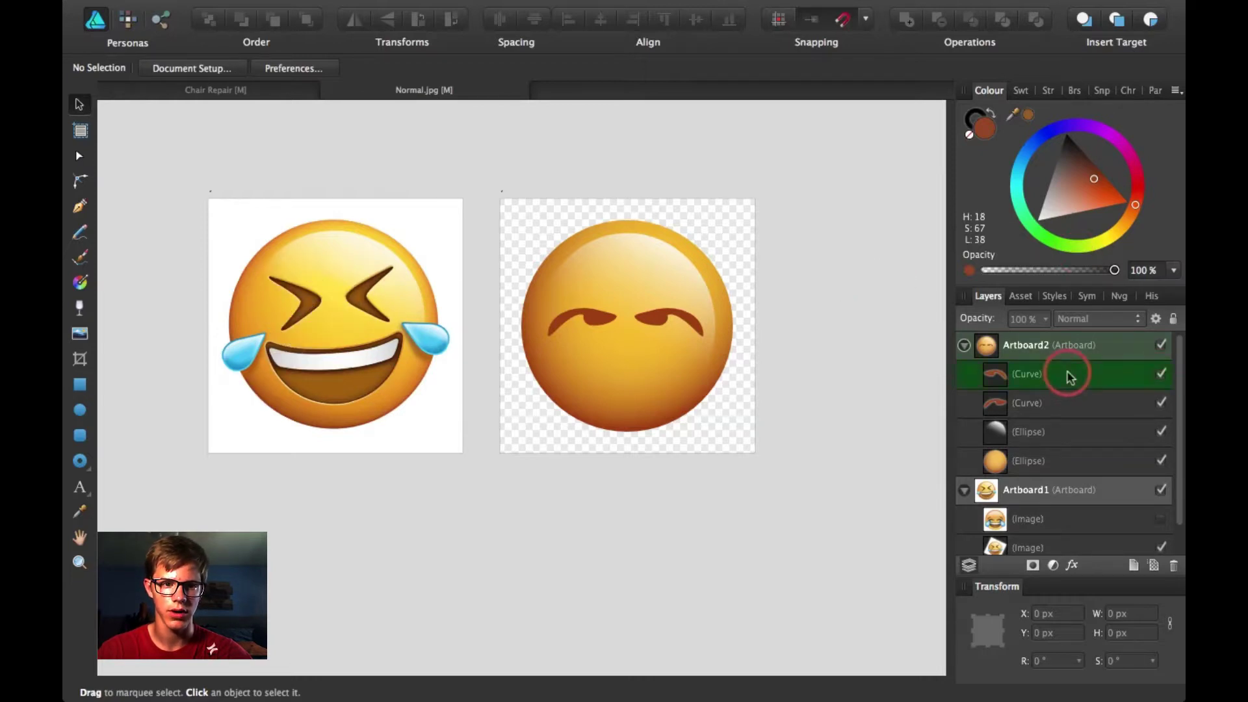
pyautogui.keyDown('super'); pyautogui.click(1066, 403); pyautogui.keyUp('super')
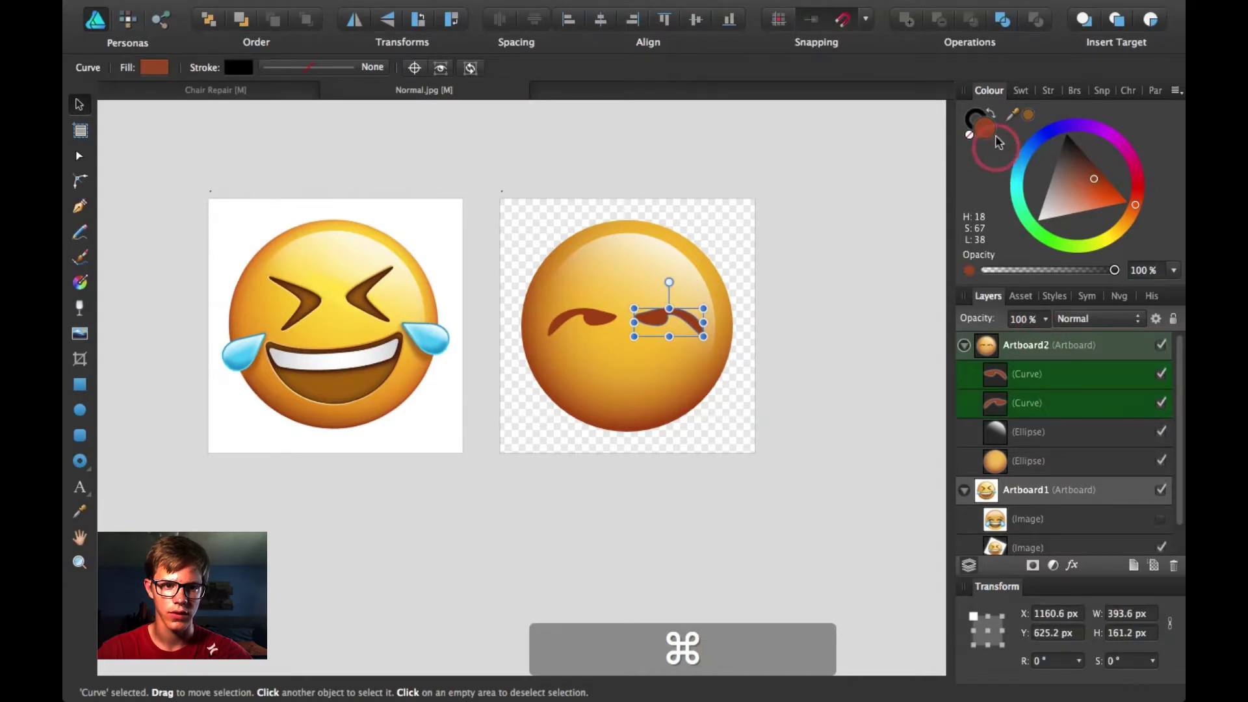
pyautogui.moveTo(1027, 113); pyautogui.dragTo(192, 190)
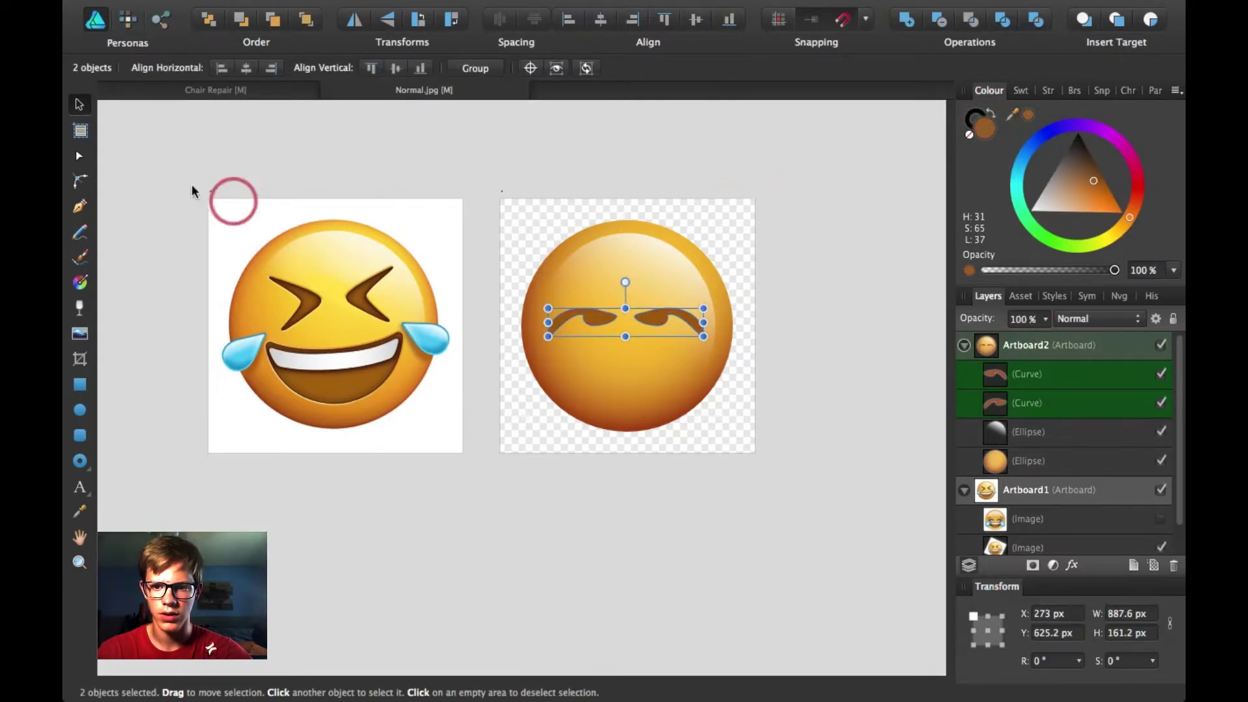
pyautogui.click(138, 127)
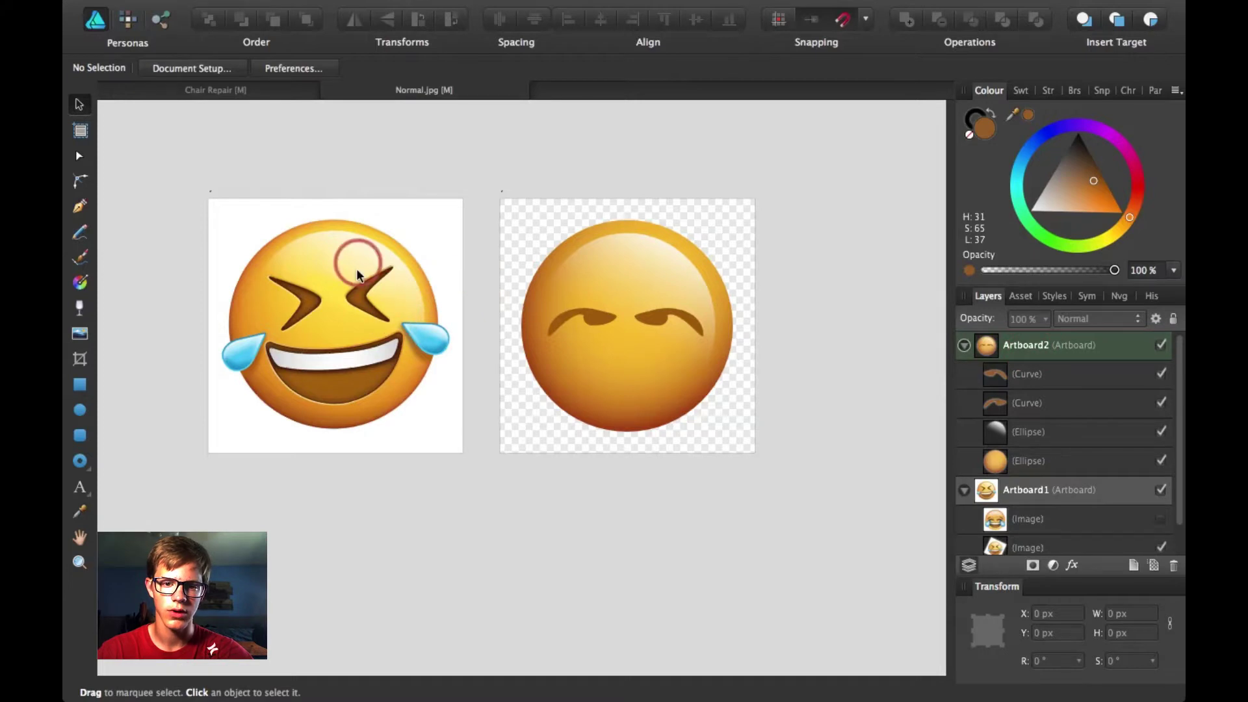
# Step: Open the layer effects for both eye curves together, keeping the dialog clear of the artwork
pyautogui.keyDown('super'); pyautogui.click(1030, 385); pyautogui.keyUp('super')
pyautogui.click(1031, 405)
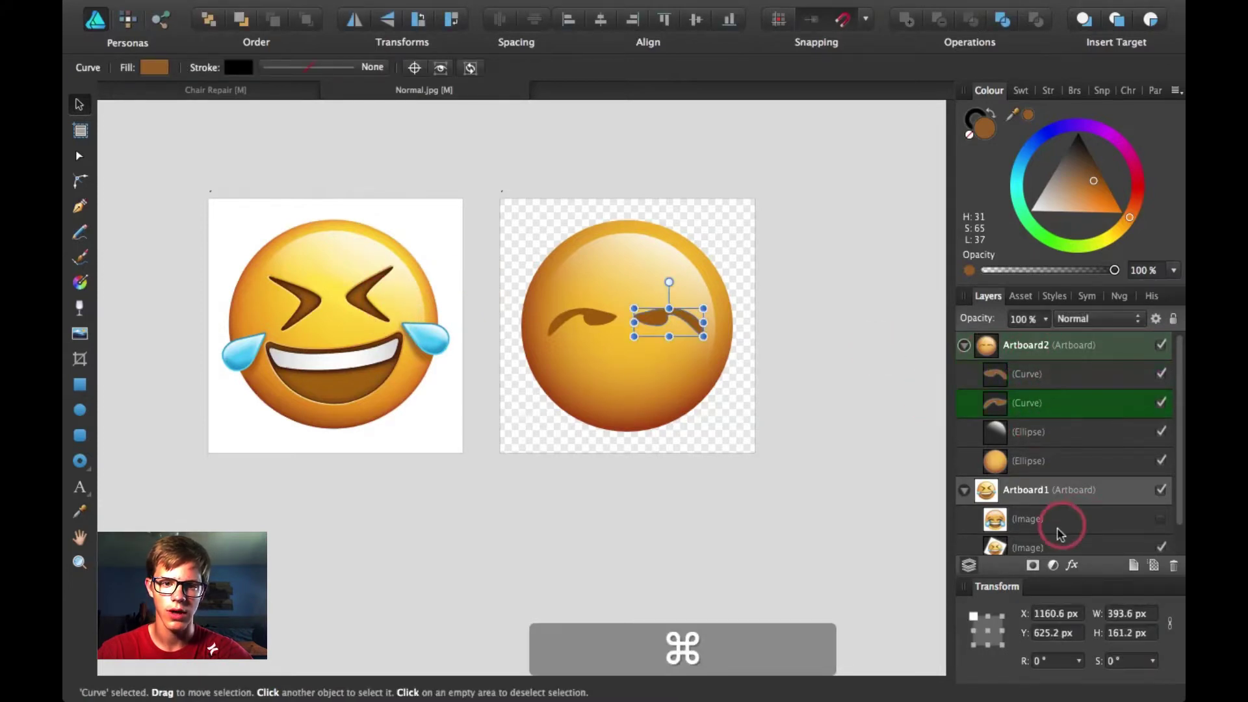
pyautogui.click(1070, 565)
pyautogui.click(1073, 565)
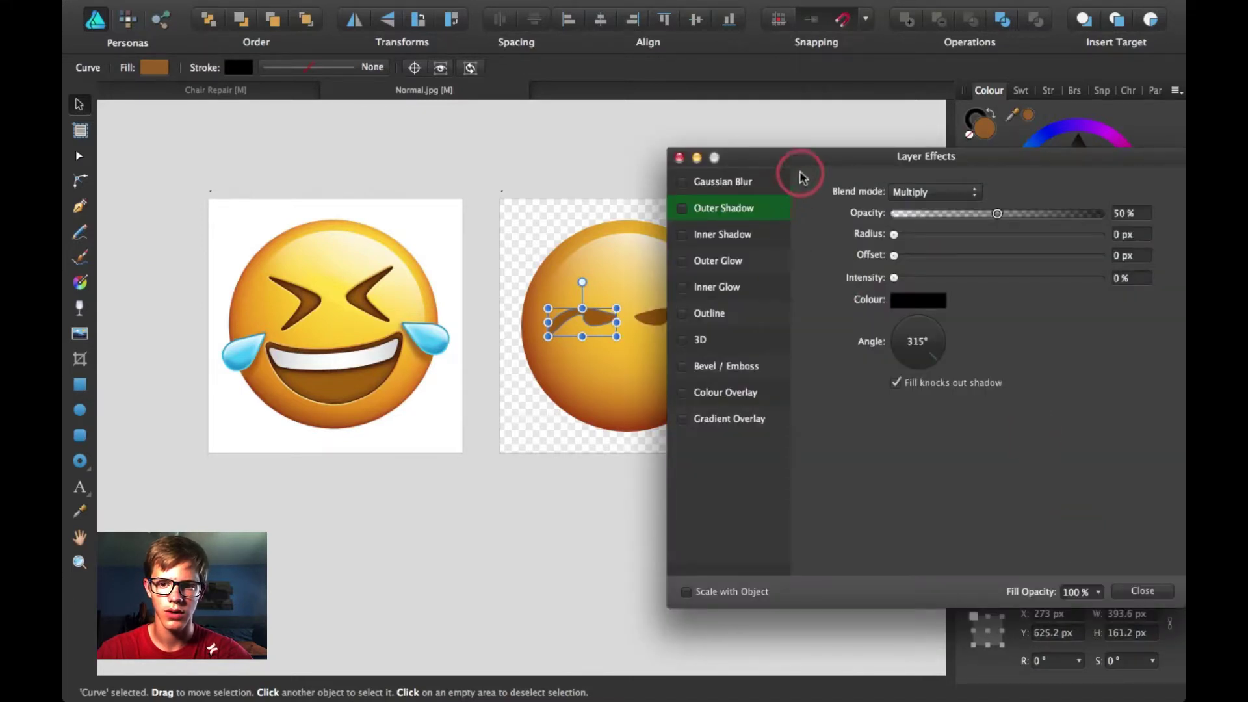
pyautogui.moveTo(809, 163); pyautogui.dragTo(383, 203)
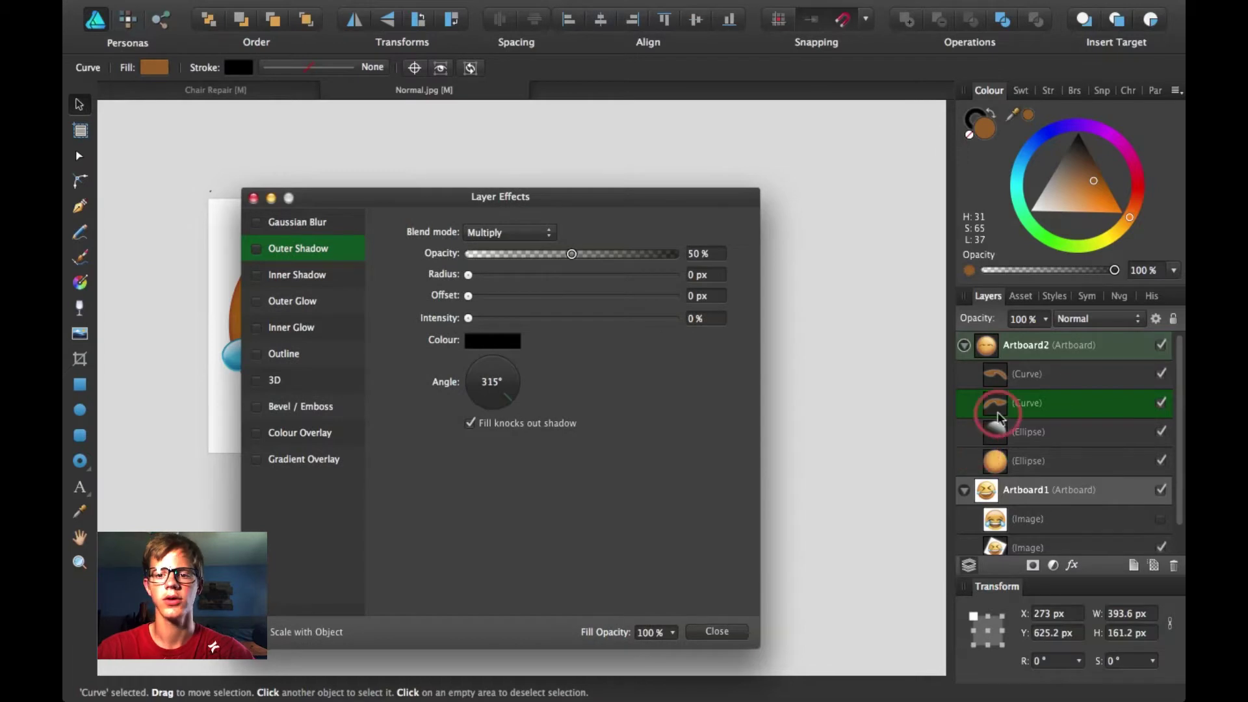
pyautogui.press('super')
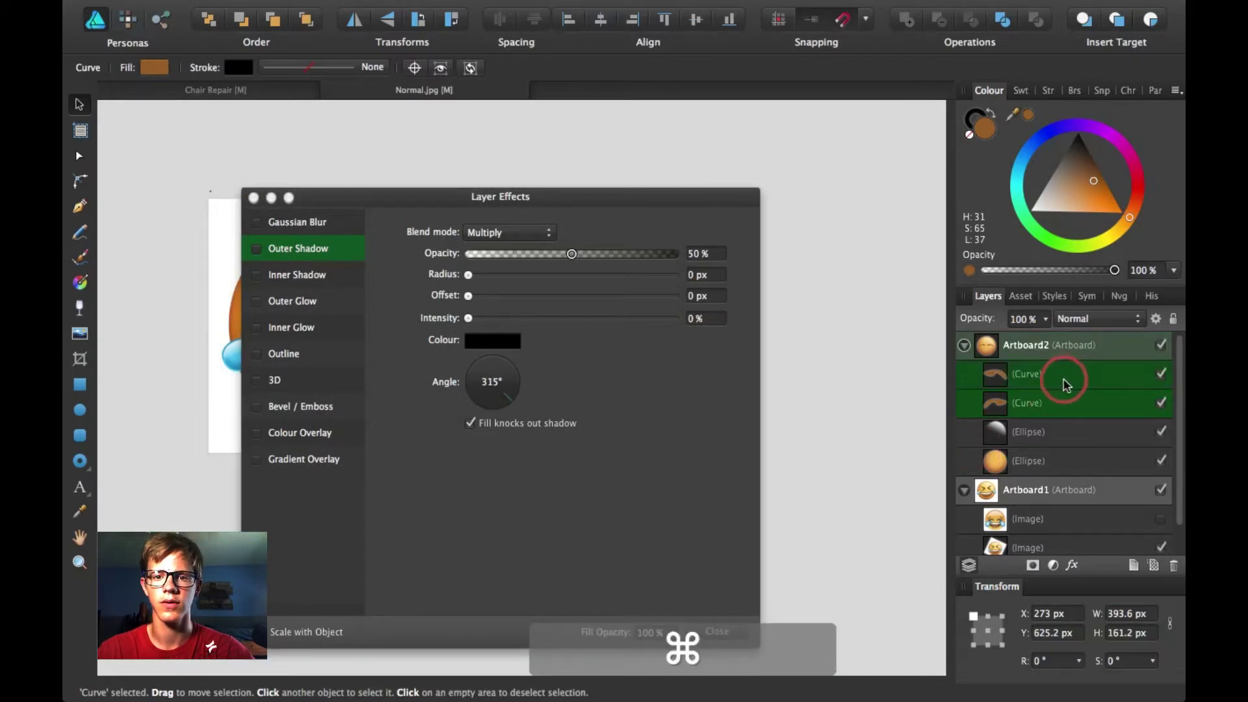
pyautogui.keyDown('super'); pyautogui.click(1066, 384); pyautogui.keyUp('super')
pyautogui.click(477, 195)
pyautogui.moveTo(476, 195); pyautogui.dragTo(977, 149)
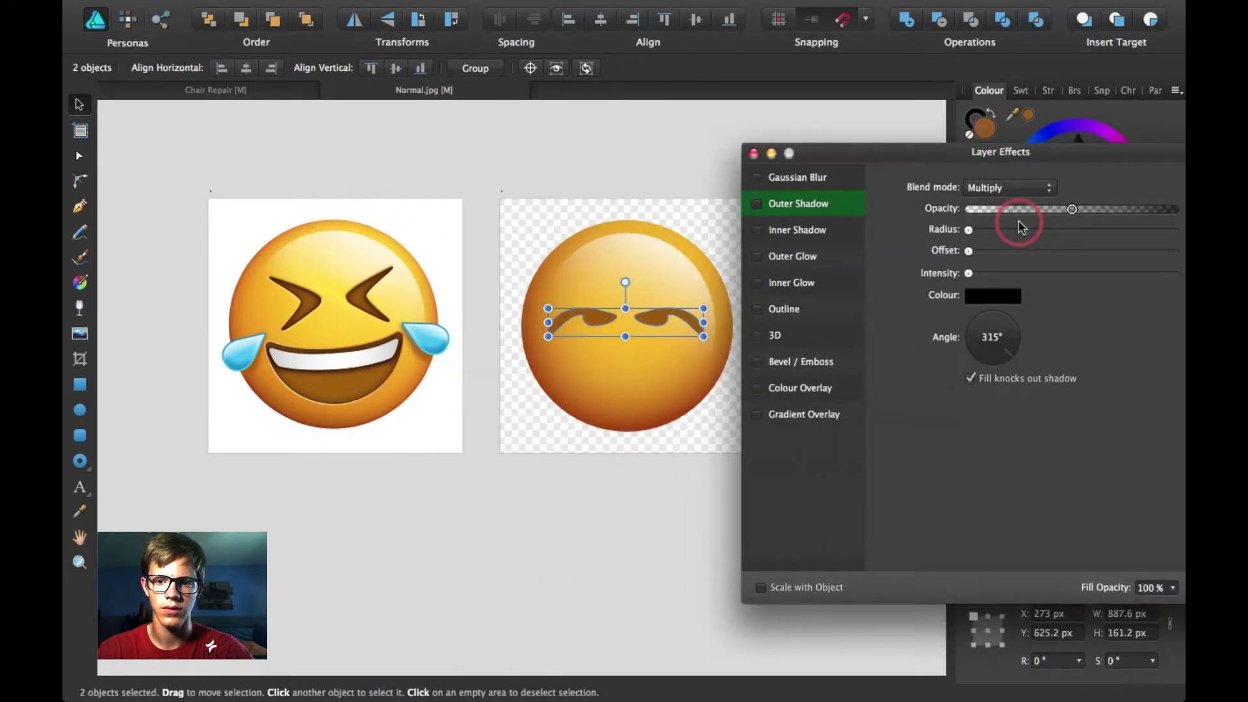
# Step: Add a black Multiply inner shadow to both eye curves with 95% opacity and a 79.5 px radius
pyautogui.click(776, 234)
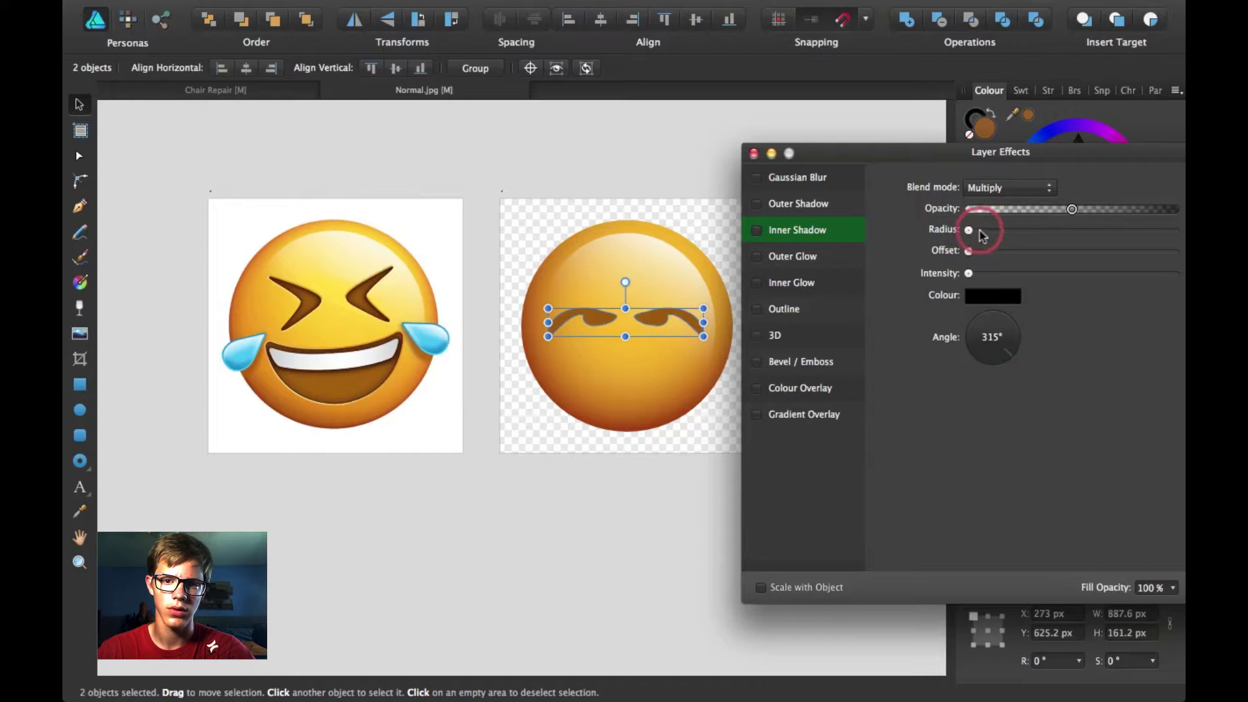
pyautogui.moveTo(969, 230); pyautogui.dragTo(1063, 222)
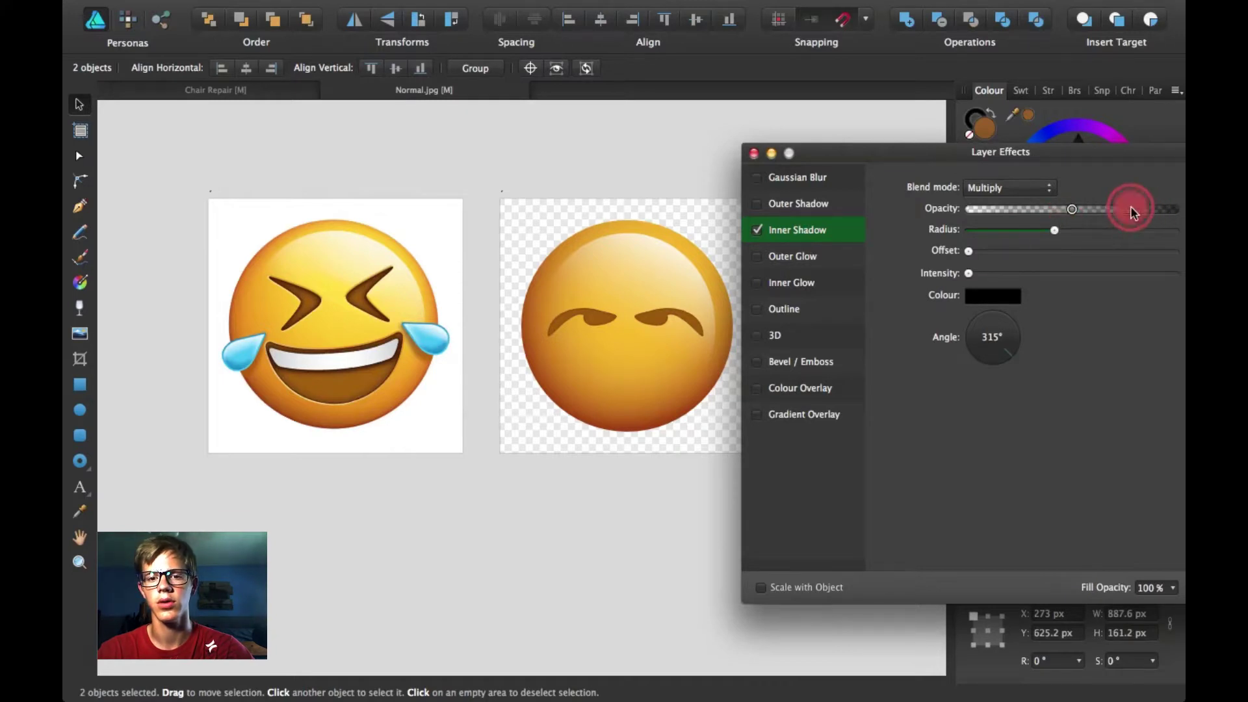
pyautogui.moveTo(1156, 209); pyautogui.dragTo(1152, 208)
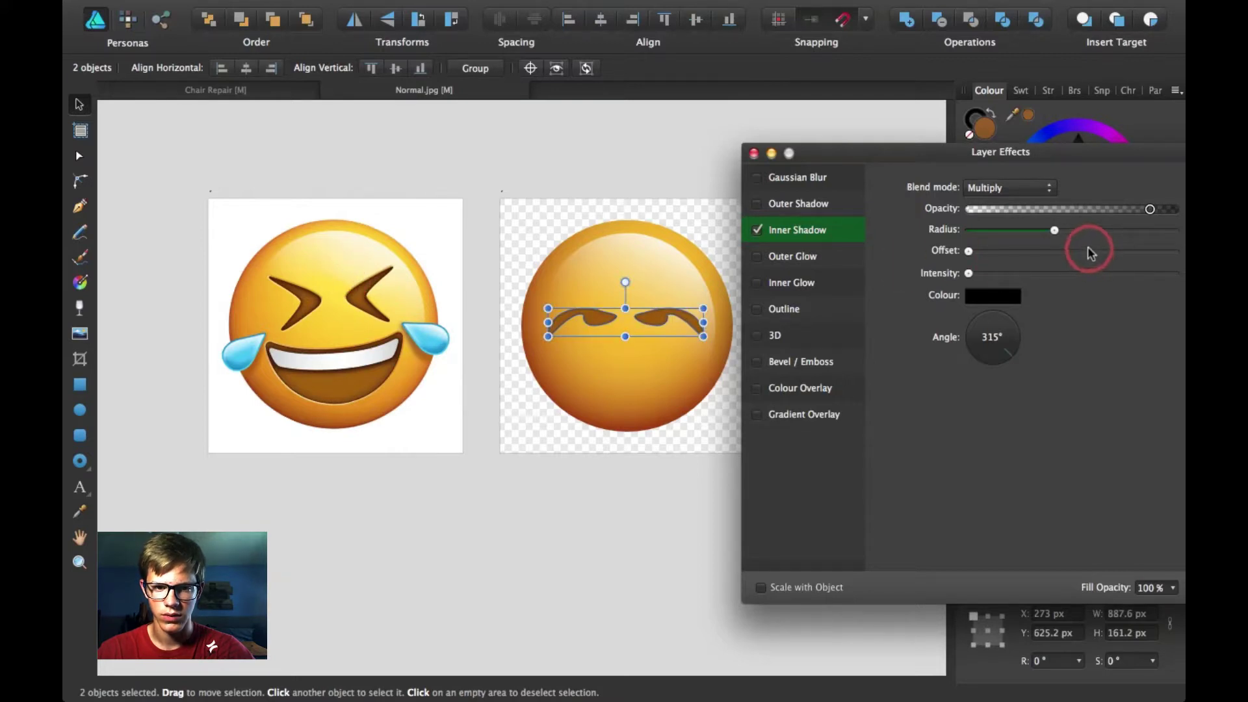
pyautogui.moveTo(1126, 230); pyautogui.dragTo(1167, 230)
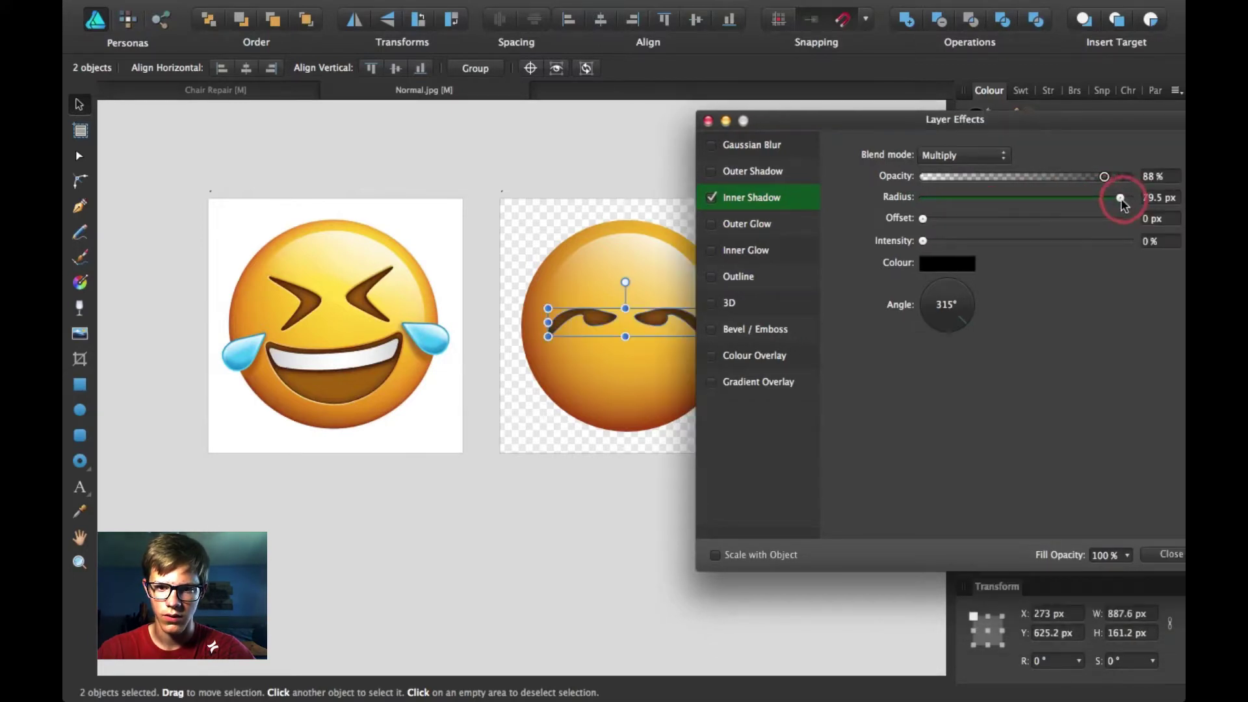
pyautogui.moveTo(1125, 204); pyautogui.dragTo(1121, 182)
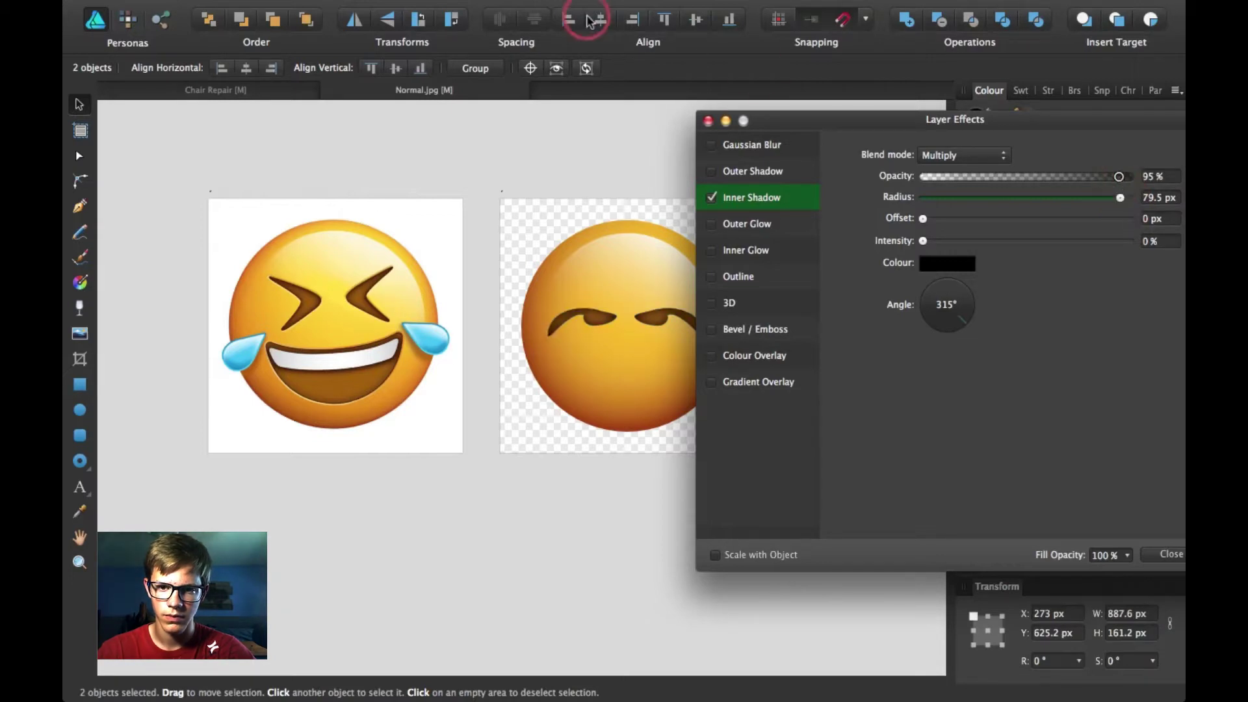
pyautogui.click(710, 122)
pyautogui.click(848, 326)
pyautogui.click(660, 303)
pyautogui.click(670, 320)
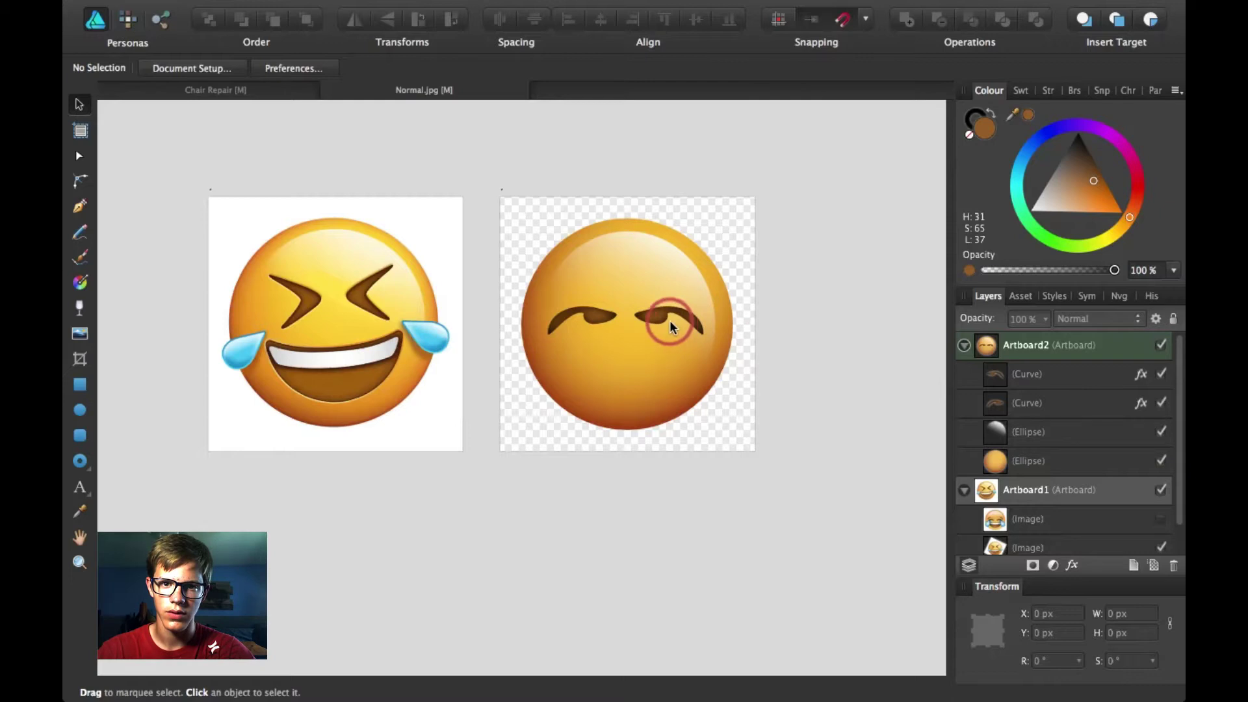
pyautogui.click(409, 318)
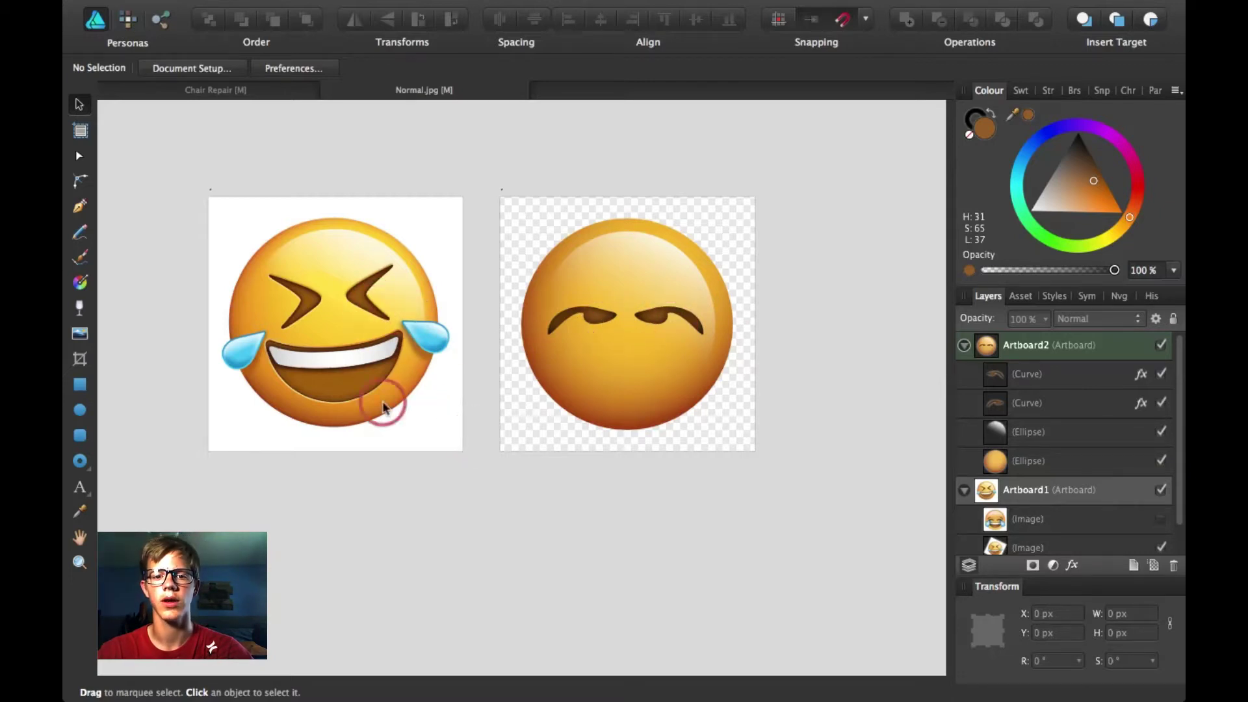
# Step: Combine the two brown eye curves into a single shape with the Add operation
pyautogui.press('super+equal')
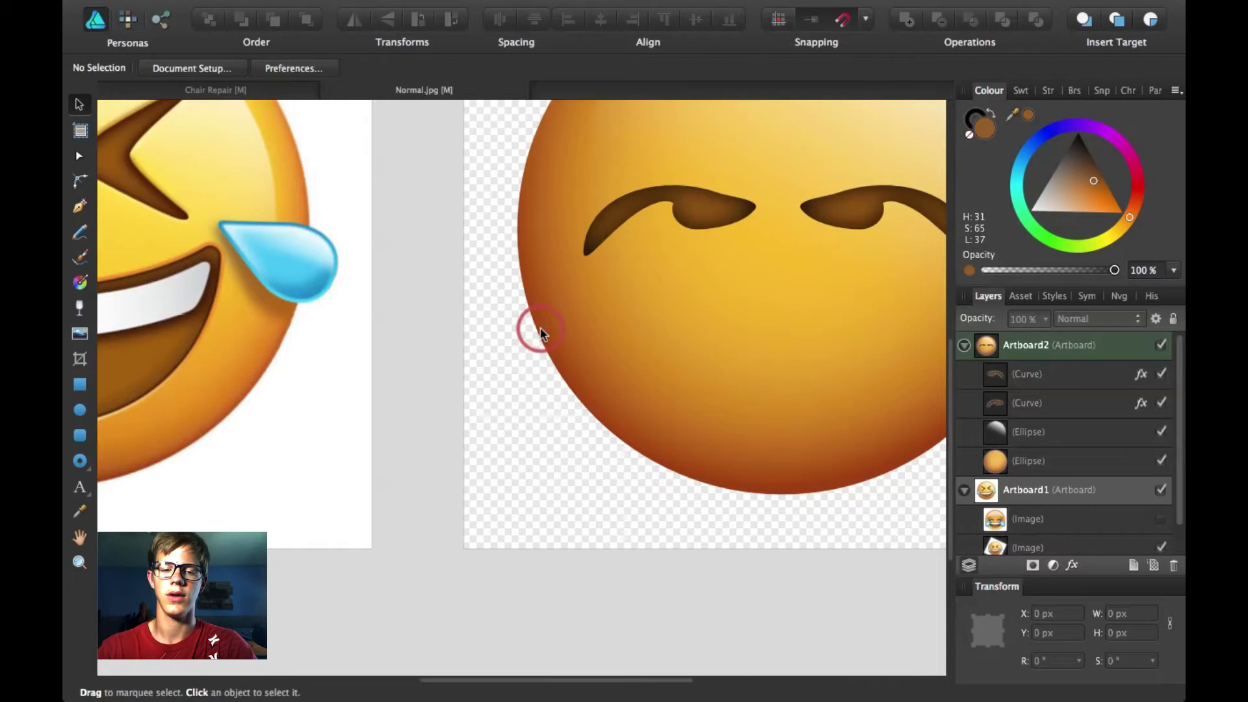
pyautogui.scroll(2, 540, 329)
pyautogui.hscroll(-1, 540, 329)
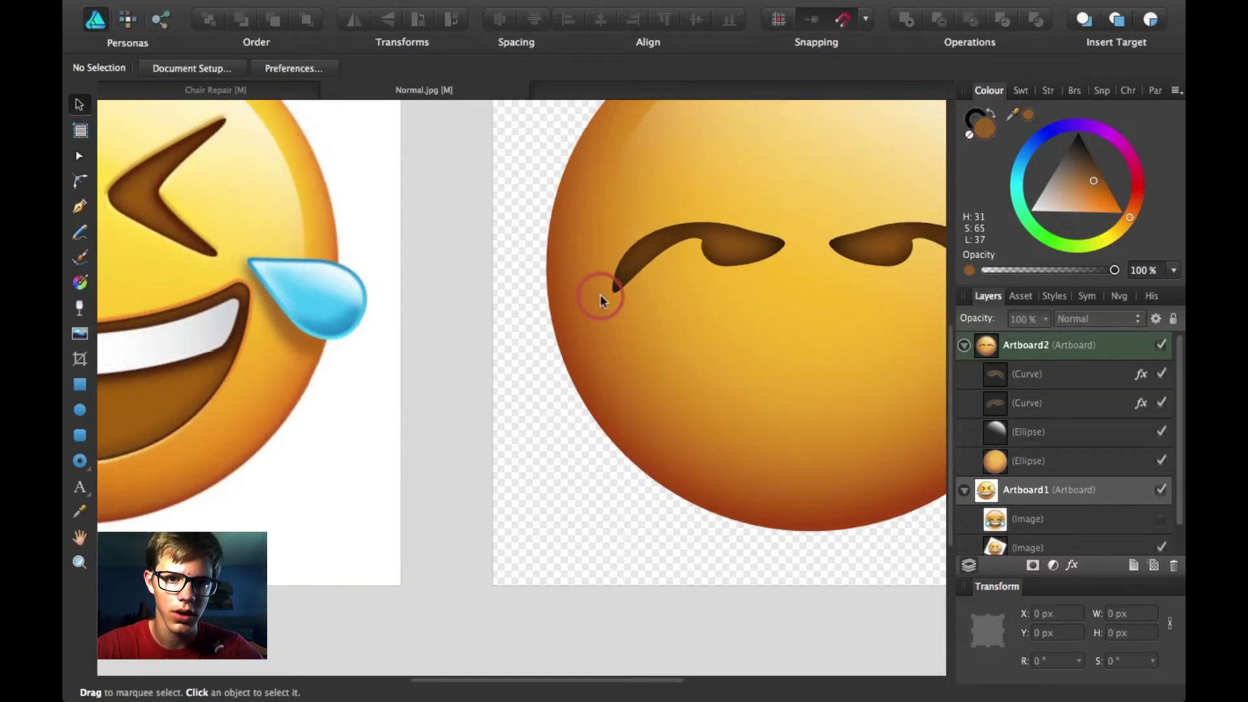
pyautogui.click(1036, 373)
pyautogui.click(1046, 407)
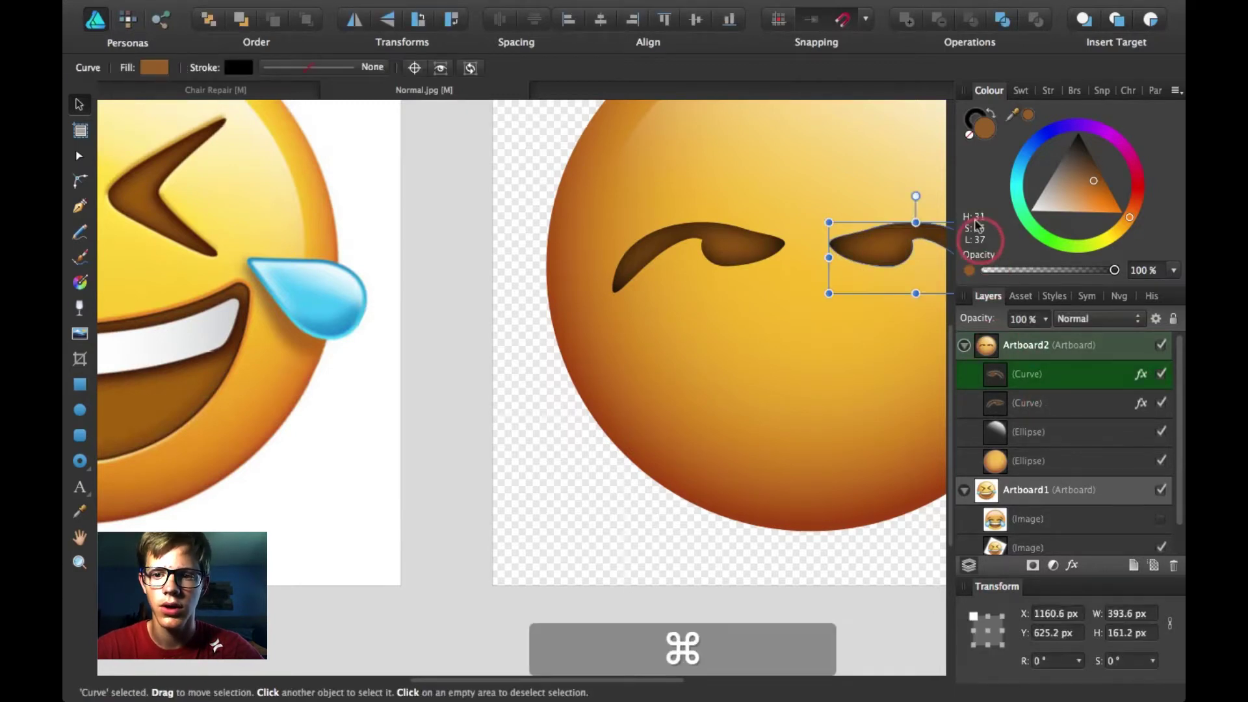
pyautogui.keyDown('super'); pyautogui.click(1058, 373); pyautogui.keyUp('super')
pyautogui.click(911, 22)
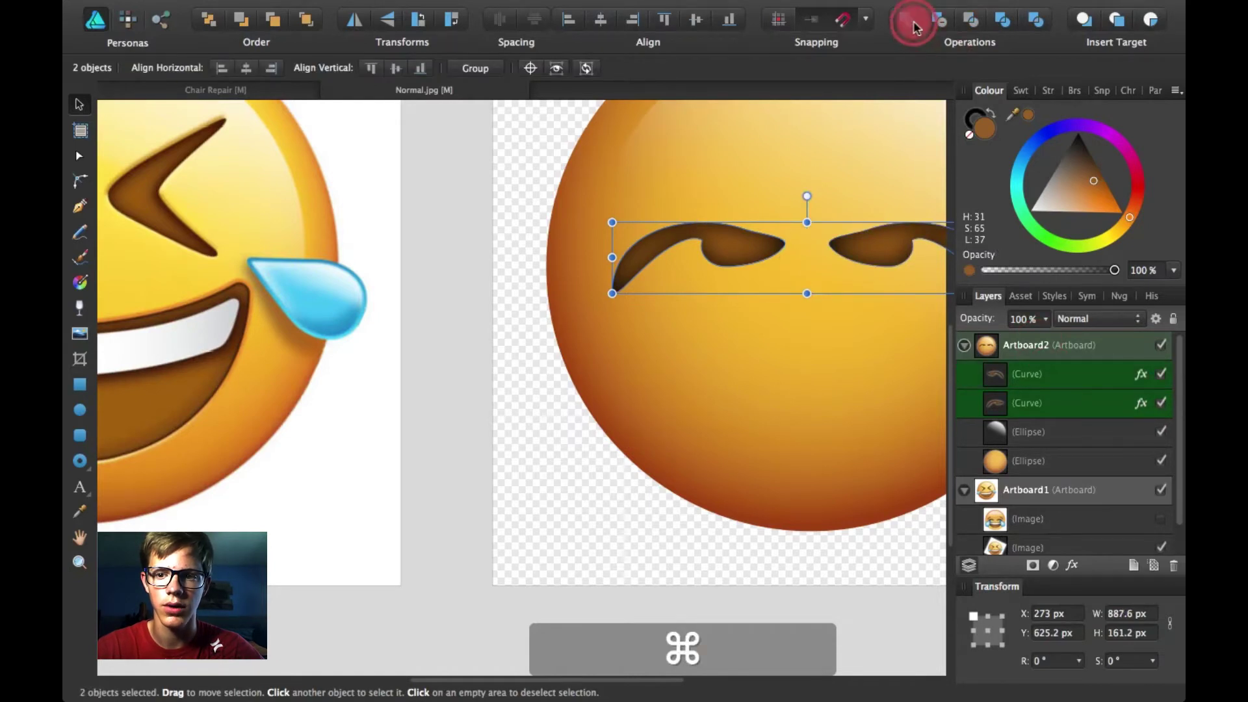
# Step: Add a Bevel / Emboss effect of type Outer with a 9.8 px radius to the combined eyes
pyautogui.press('super+j')
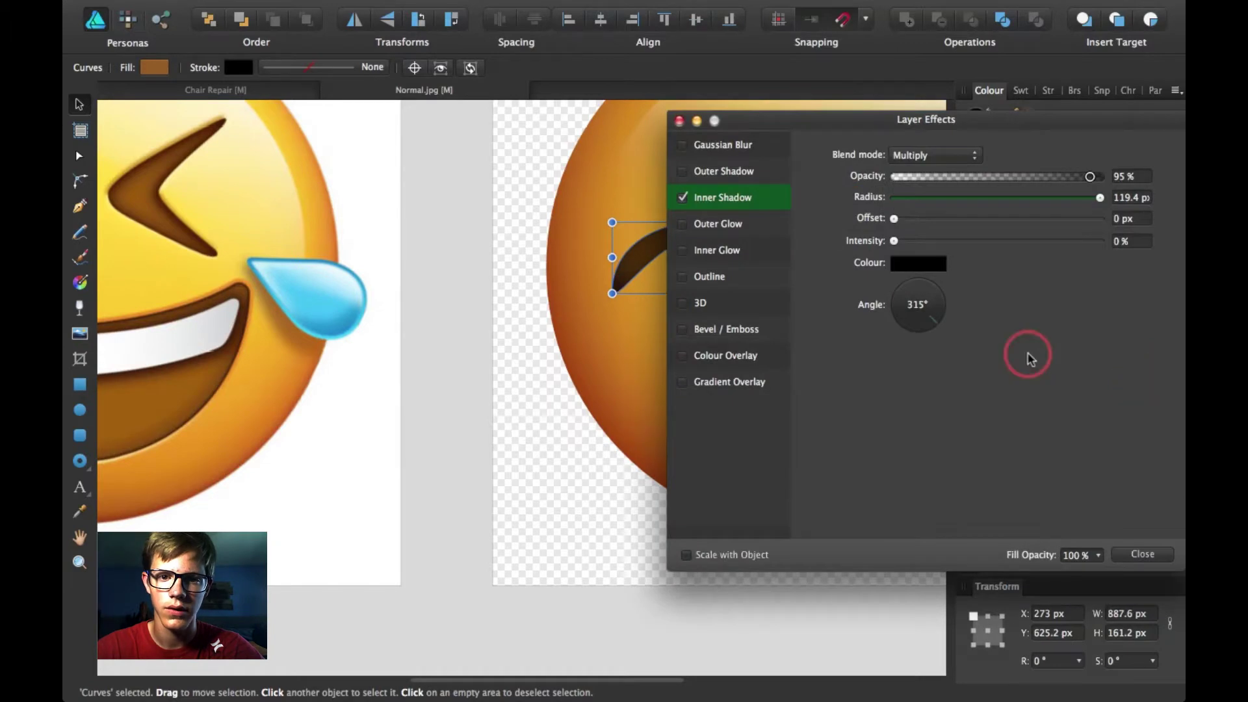
pyautogui.hscroll(1, 457, 337)
pyautogui.hscroll(8, 457, 336)
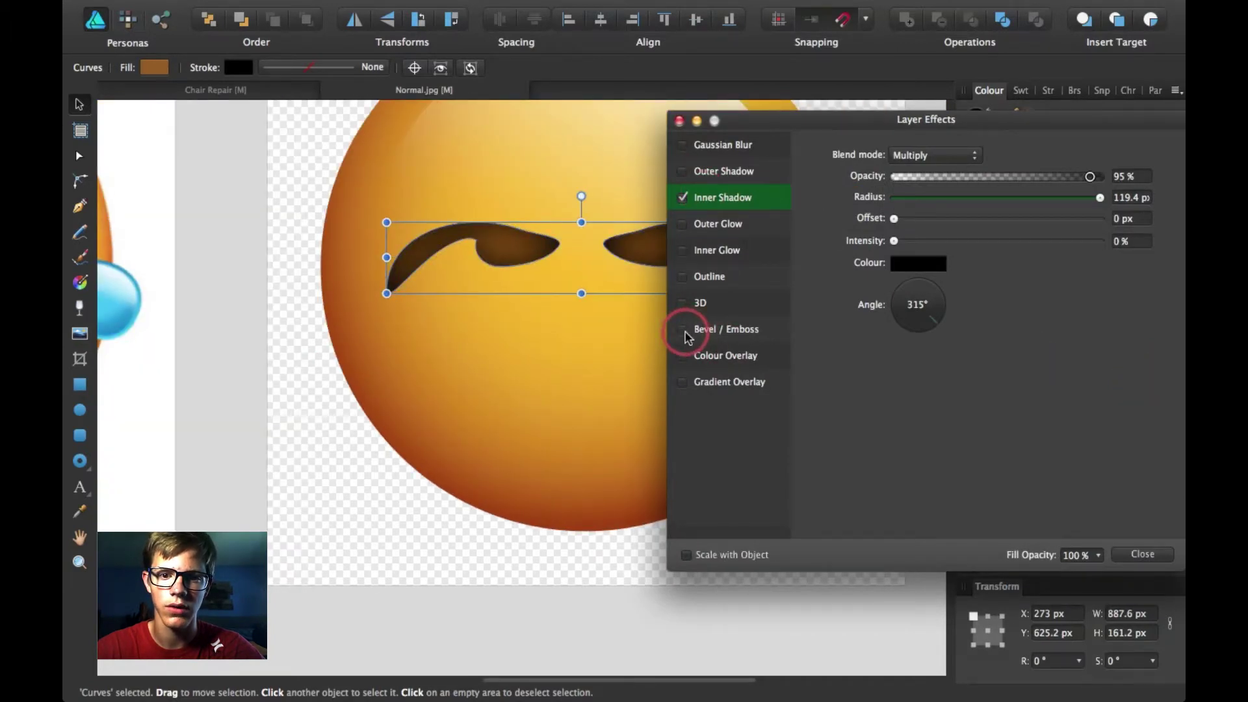
pyautogui.hscroll(2, 473, 377)
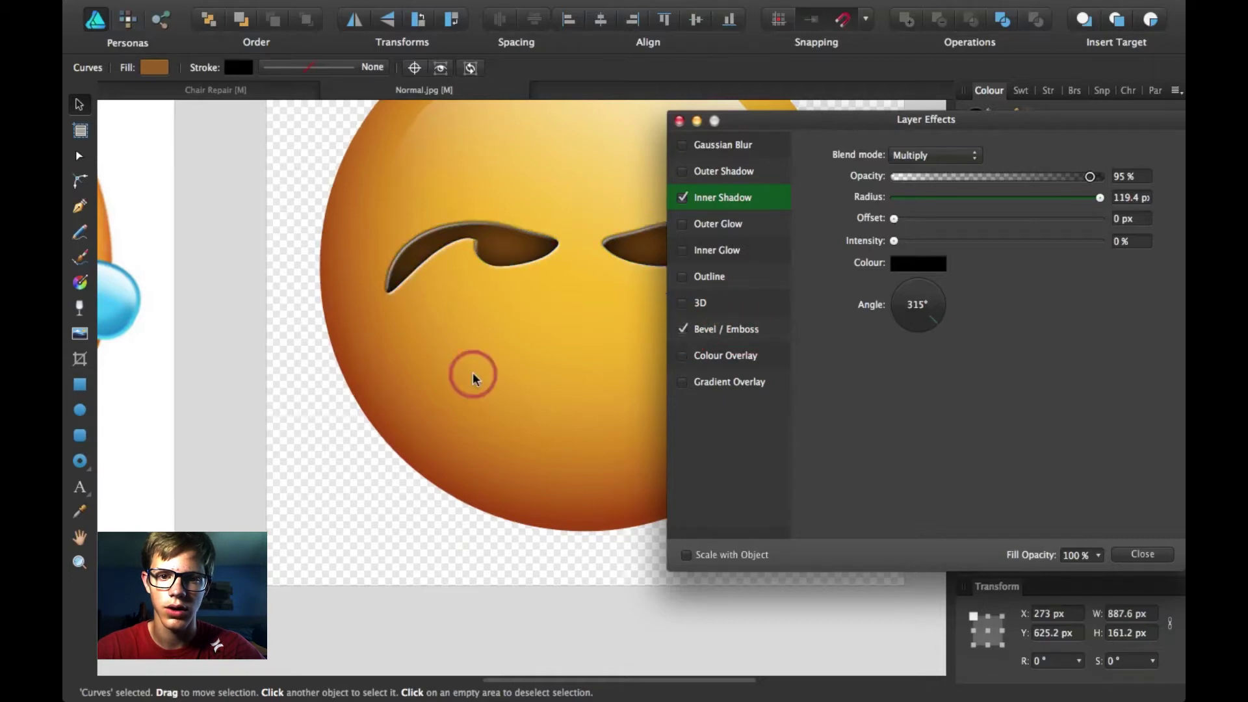
pyautogui.hscroll(3, 474, 377)
pyautogui.click(734, 331)
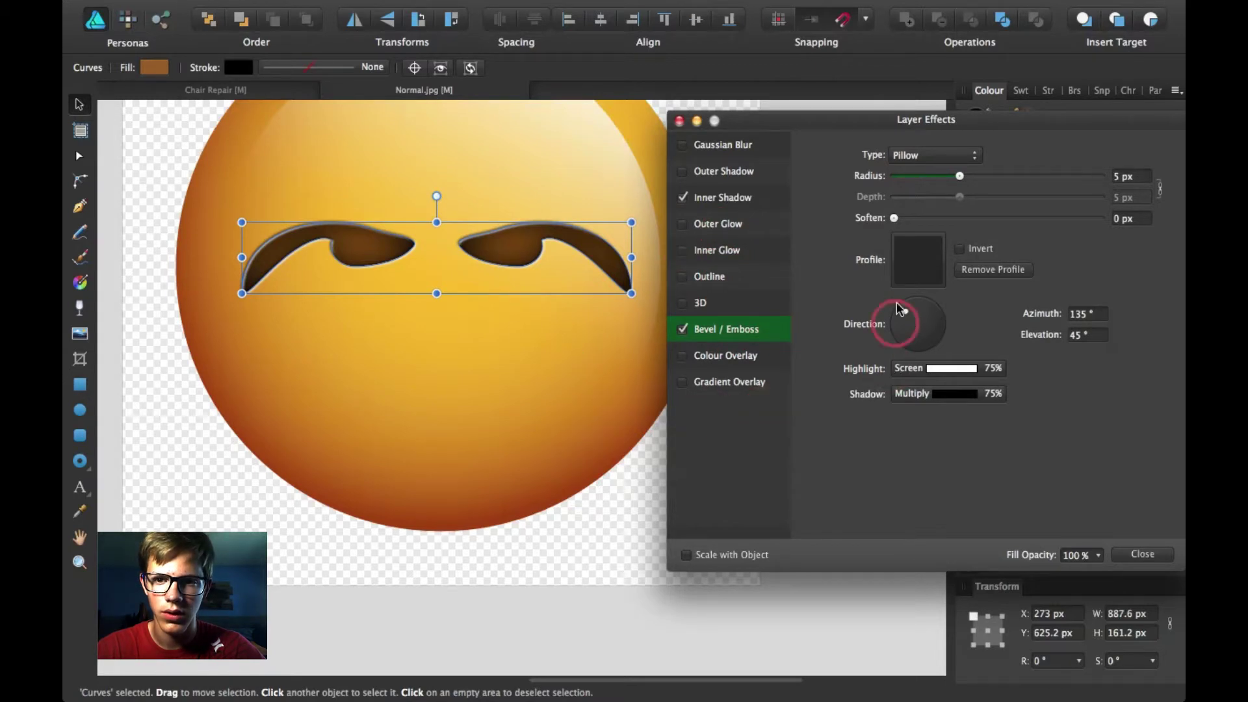
pyautogui.moveTo(961, 176); pyautogui.dragTo(993, 169)
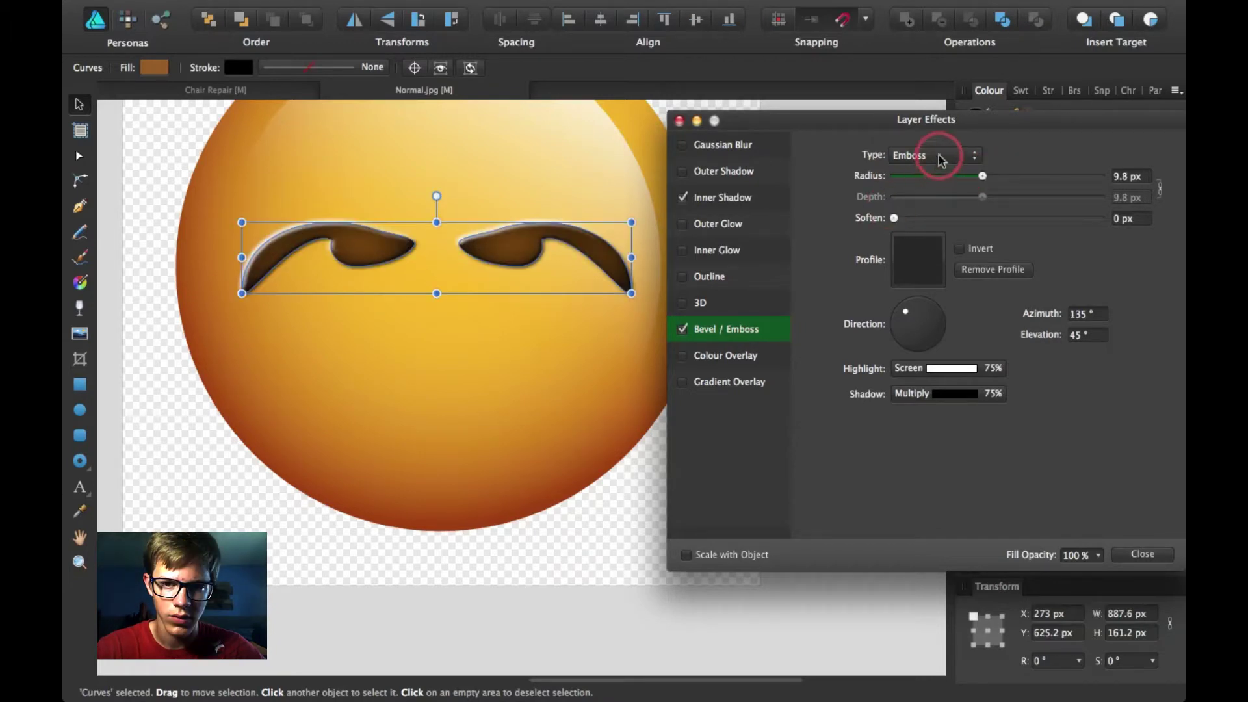
pyautogui.click(941, 156)
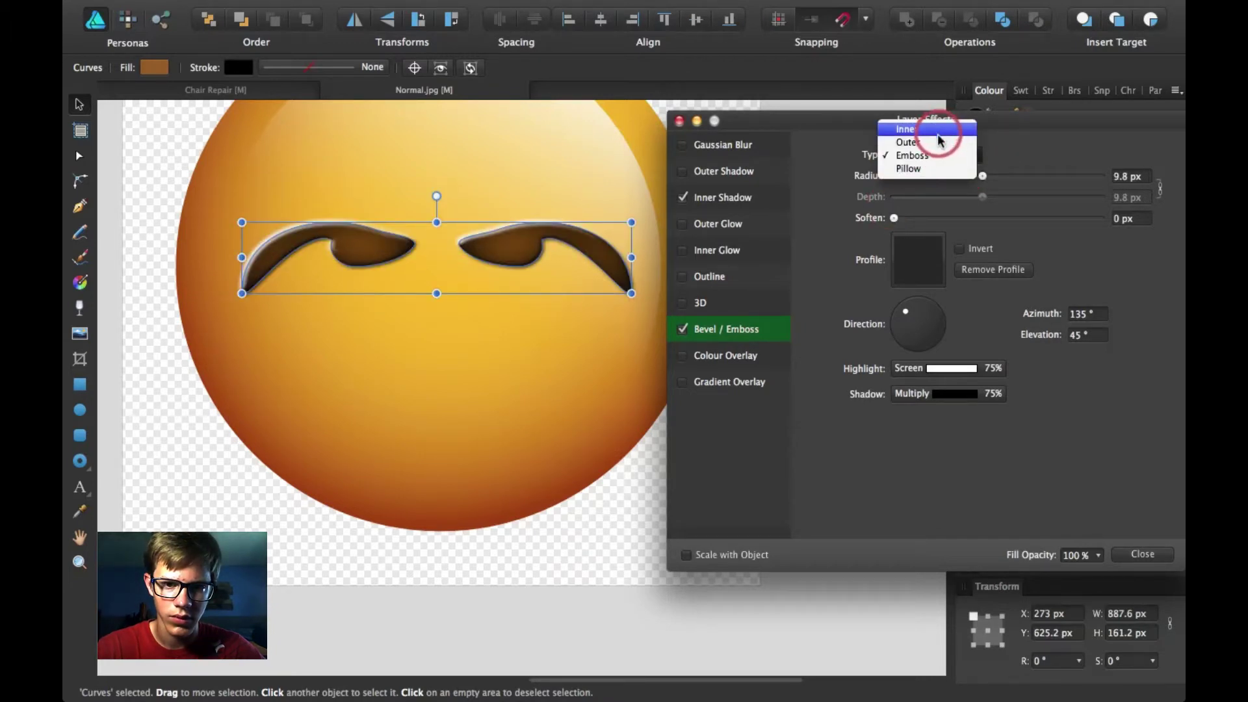
pyautogui.click(935, 142)
# Step: Set the eyes' bevel to azimuth -135.1°, elevation 68.5°, radius 17 px and soften 2.2 px, and close the layer effects
pyautogui.click(926, 325)
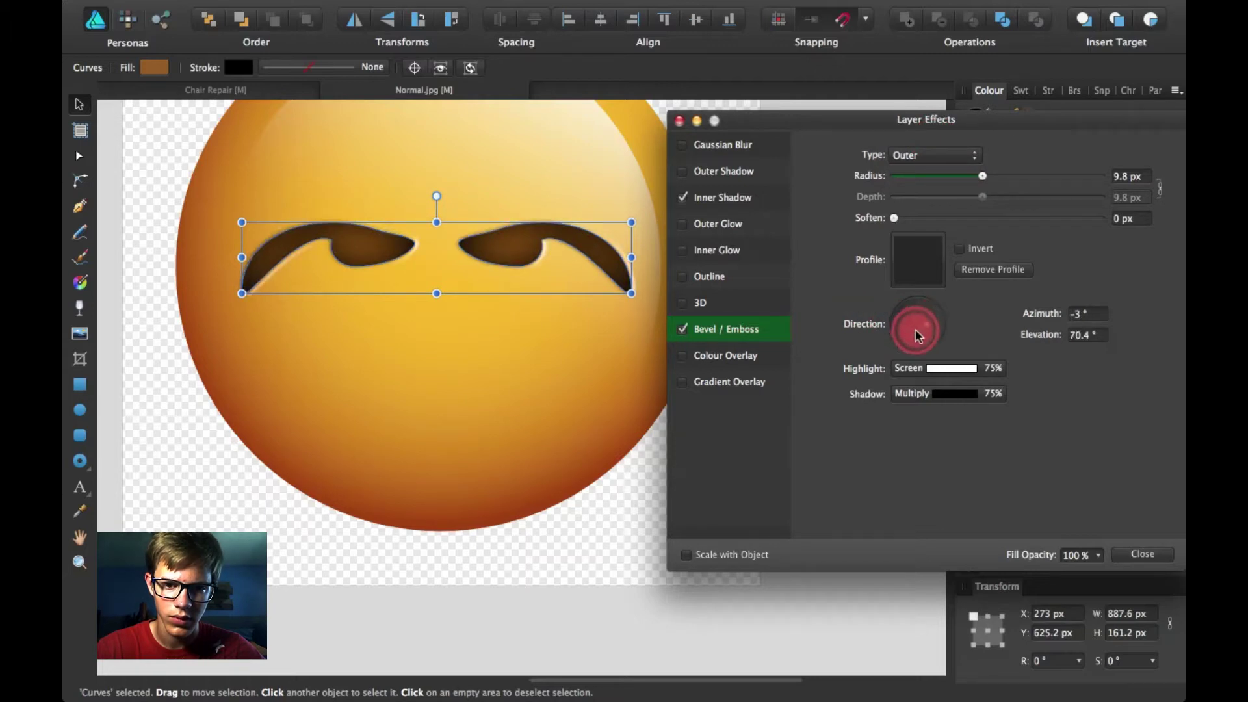
pyautogui.moveTo(910, 329); pyautogui.dragTo(909, 329)
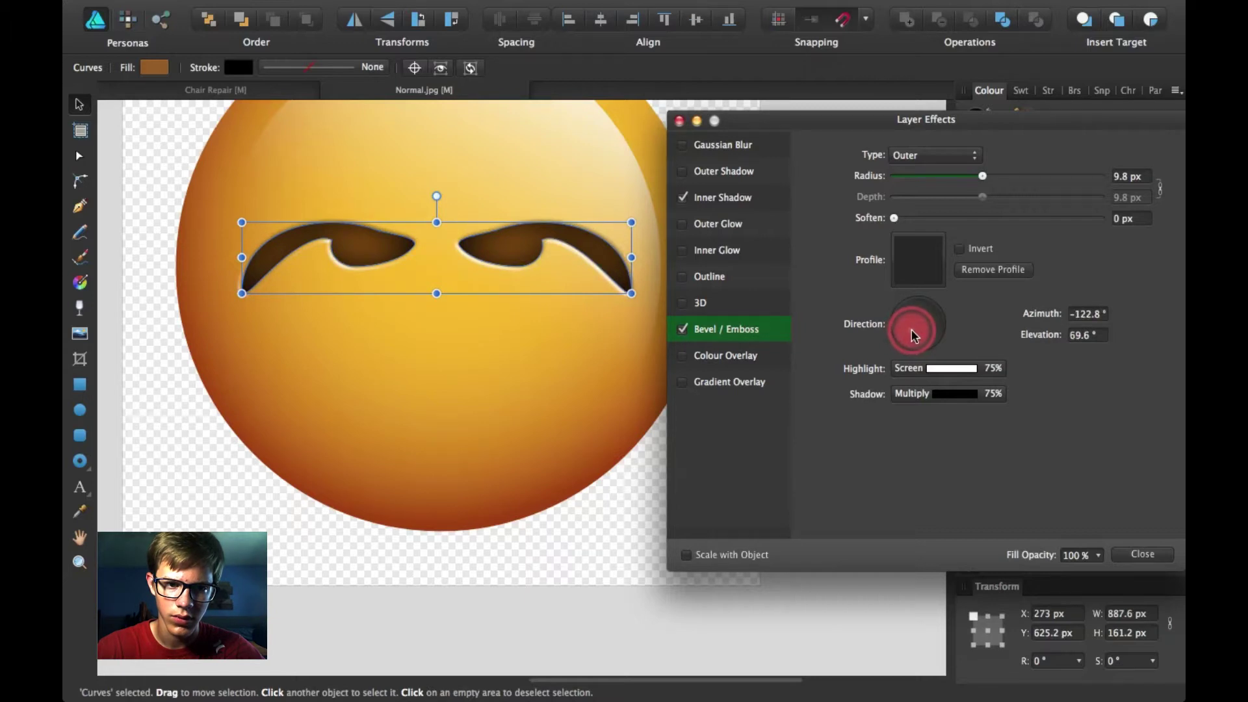
pyautogui.moveTo(912, 329); pyautogui.dragTo(912, 330)
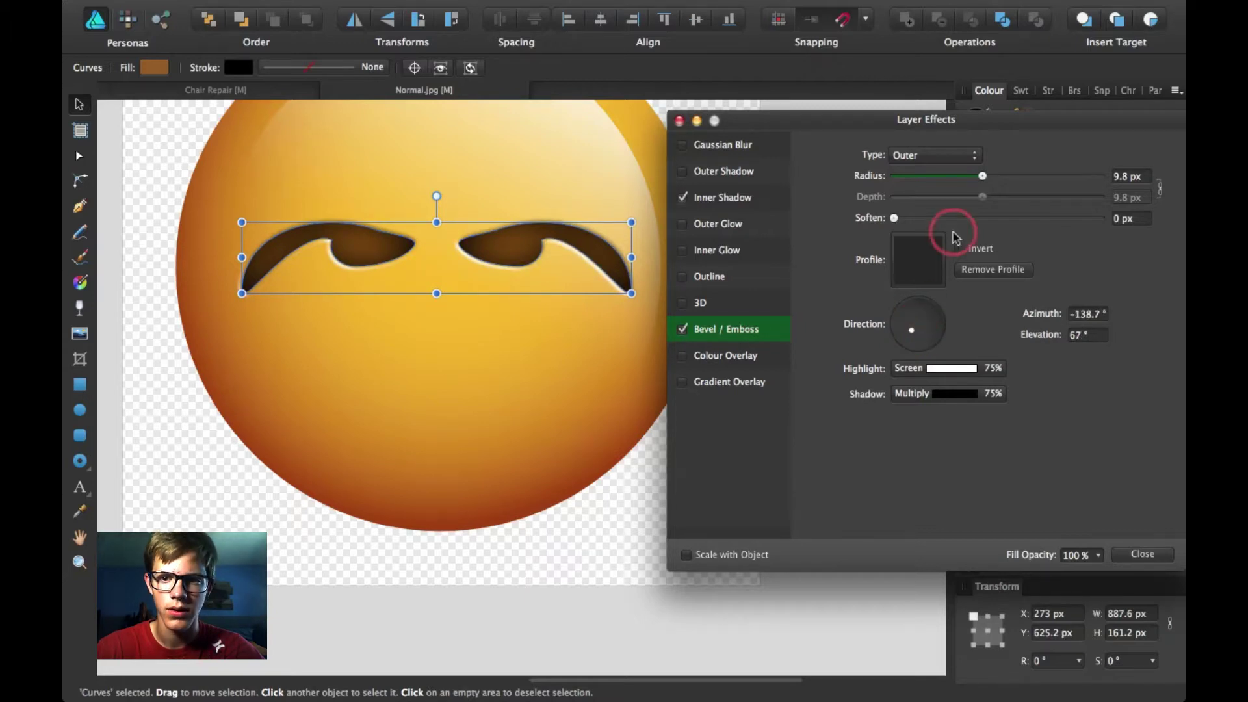
pyautogui.moveTo(983, 179); pyautogui.dragTo(1002, 177)
pyautogui.moveTo(953, 217); pyautogui.dragTo(955, 221)
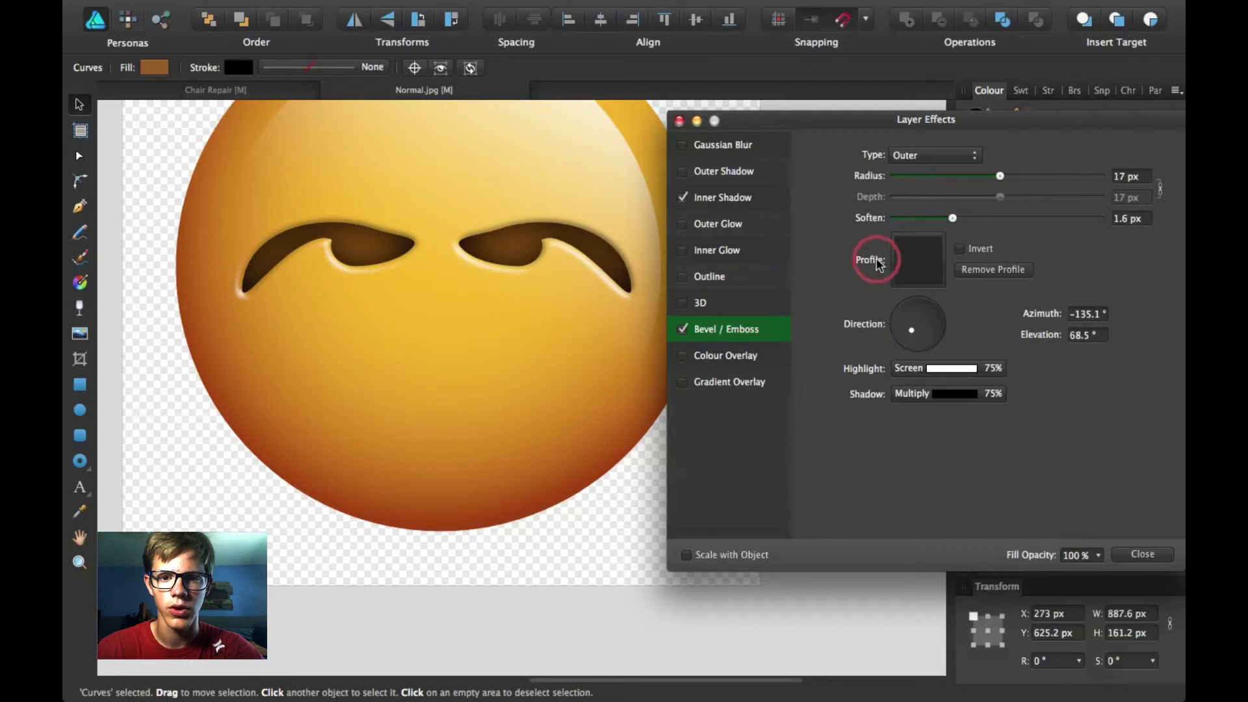
pyautogui.click(680, 122)
# Step: Deselect the eyes and compare their embossed edges with those of the laughing reference emoji
pyautogui.hscroll(-10, 641, 390)
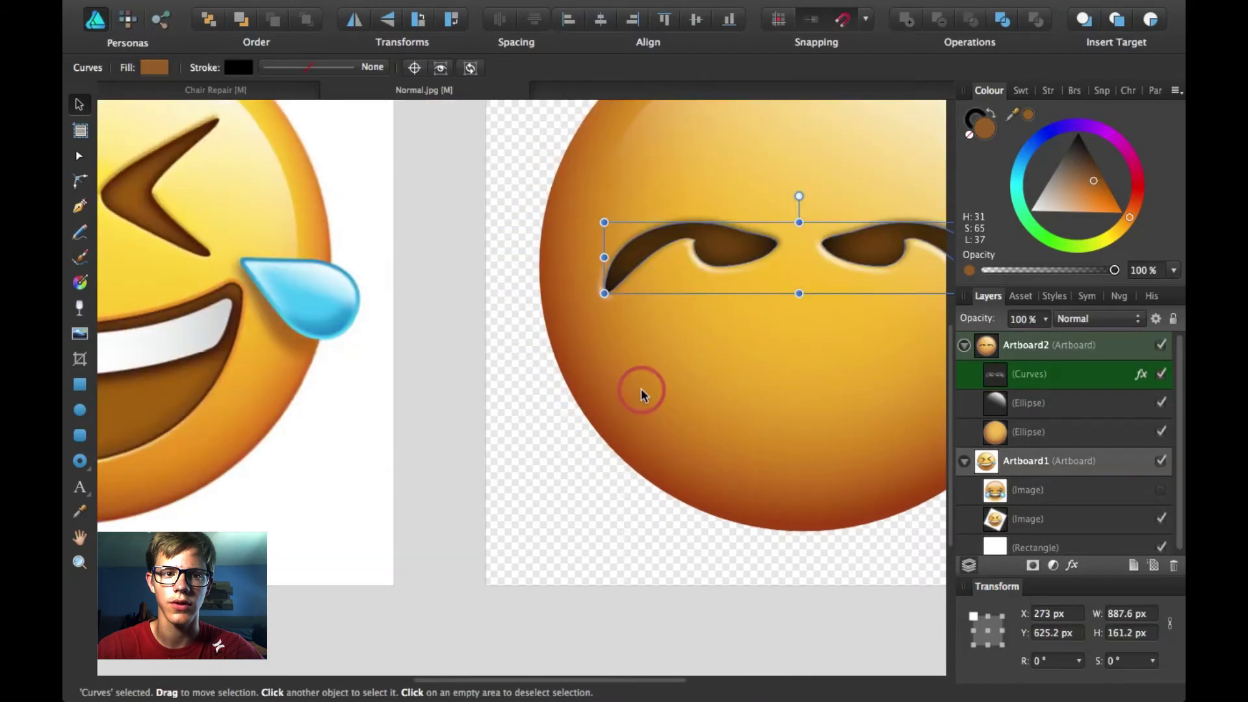
pyautogui.hscroll(-4, 641, 388)
pyautogui.hscroll(4, 641, 388)
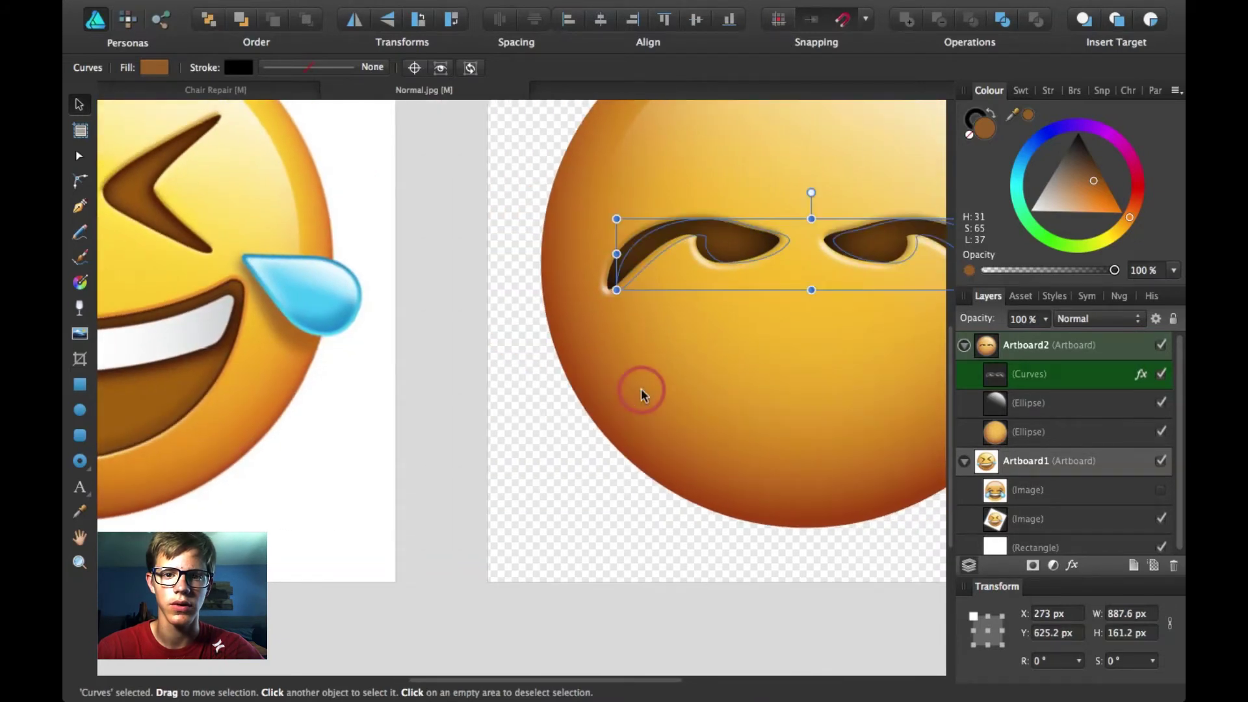
pyautogui.hscroll(8, 641, 388)
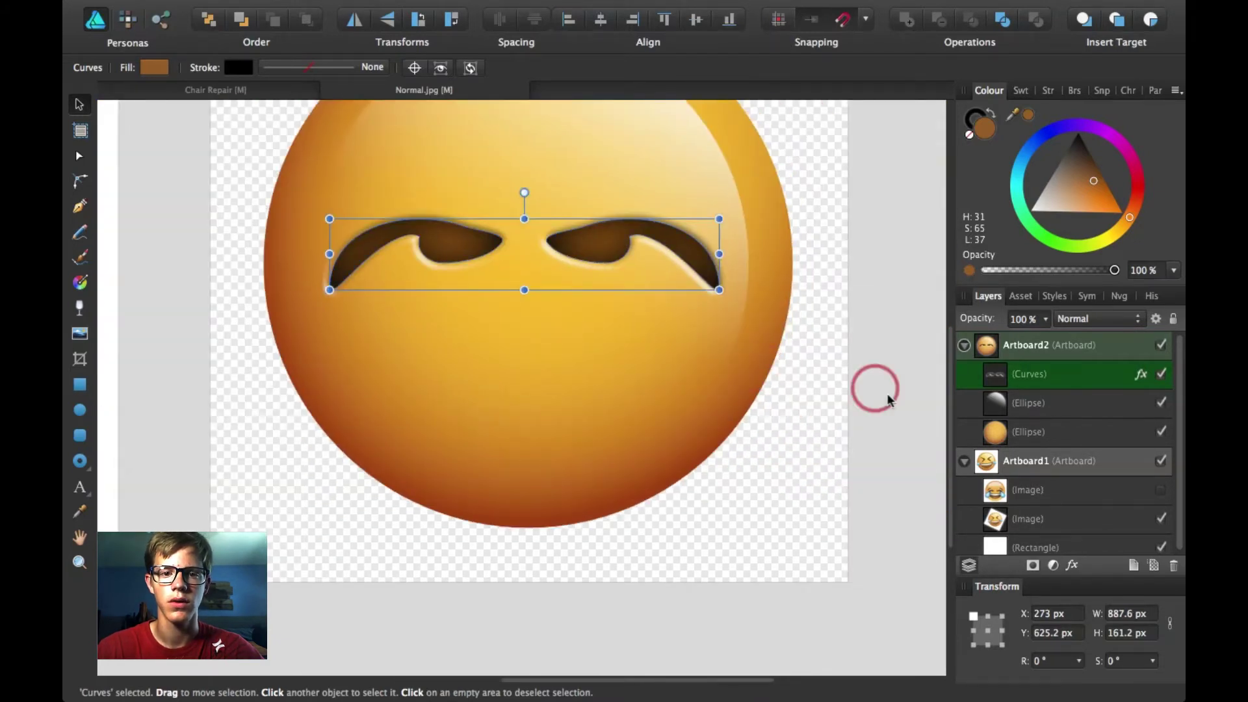
pyautogui.click(888, 399)
pyautogui.click(747, 439)
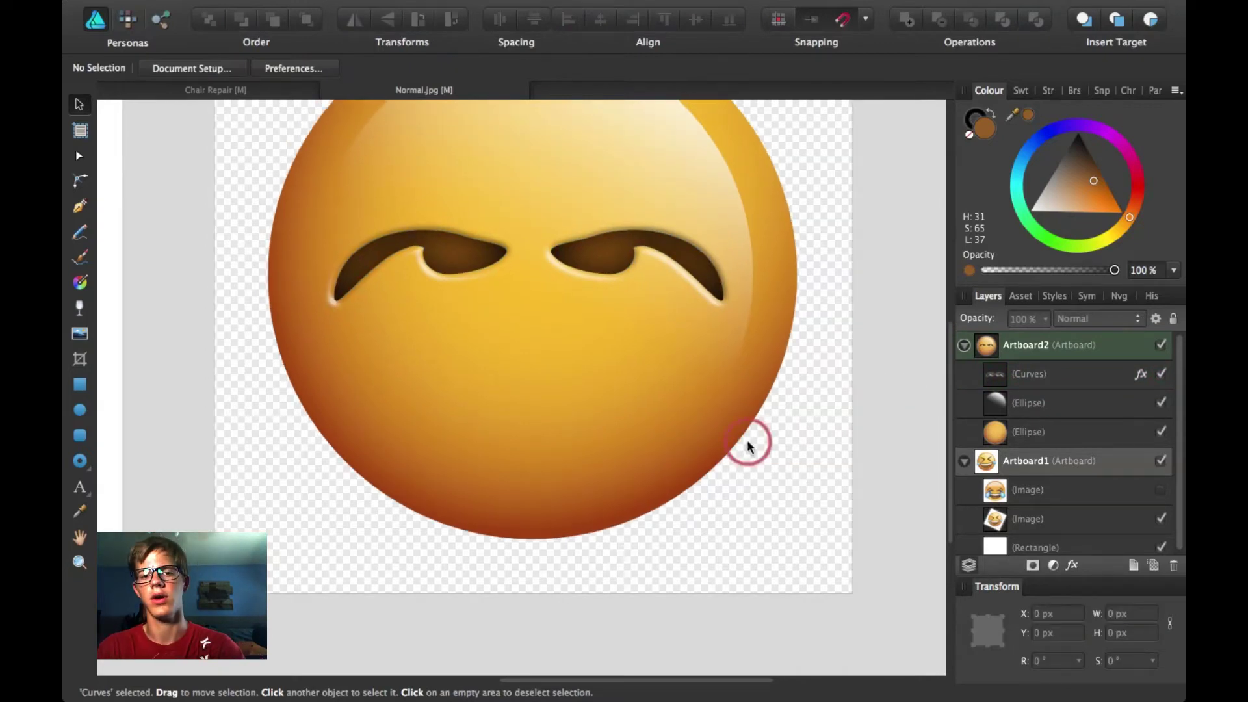
pyautogui.press('super+minus')
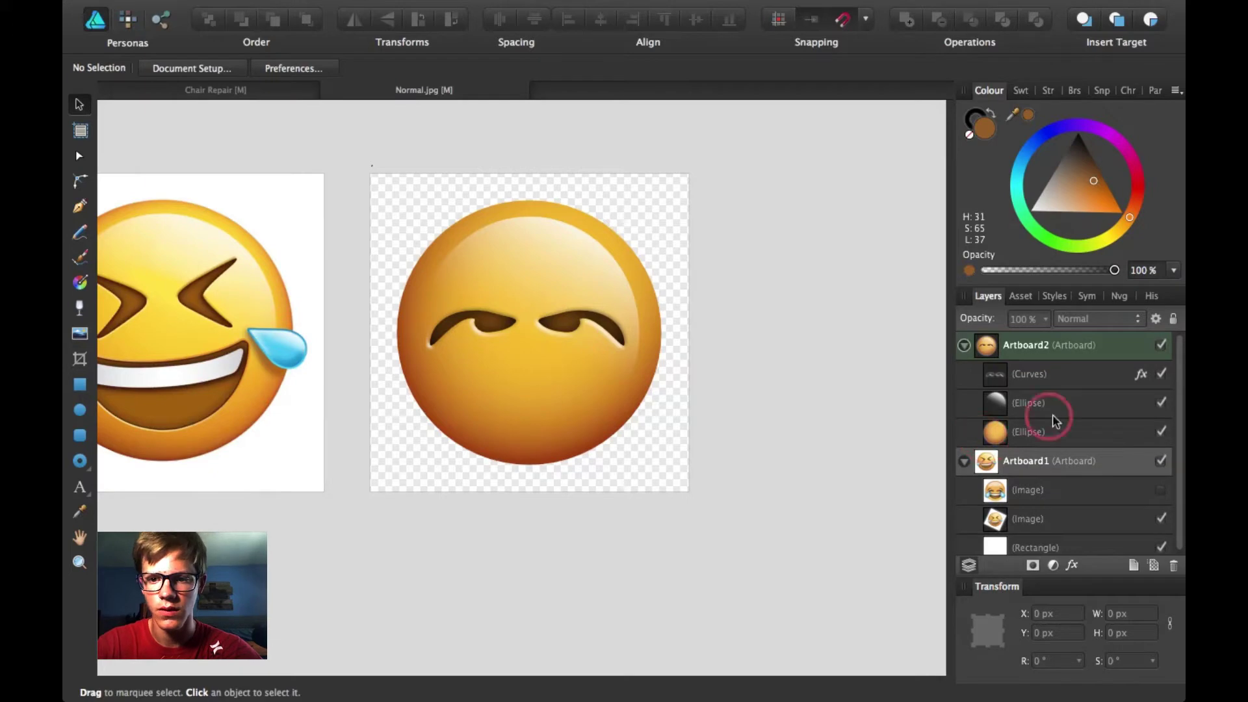
# Step: Move the combined eyes slightly higher on the face and centre them horizontally
pyautogui.click(1052, 376)
pyautogui.click(567, 311)
pyautogui.moveTo(544, 307)
pyautogui.mouseDown()
pyautogui.moveTo(529, 312)
pyautogui.moveTo(530, 287)
pyautogui.moveTo(548, 306)
pyautogui.mouseUp()
pyautogui.click(729, 377)
pyautogui.click(734, 465)
pyautogui.hscroll(-5, 735, 464)
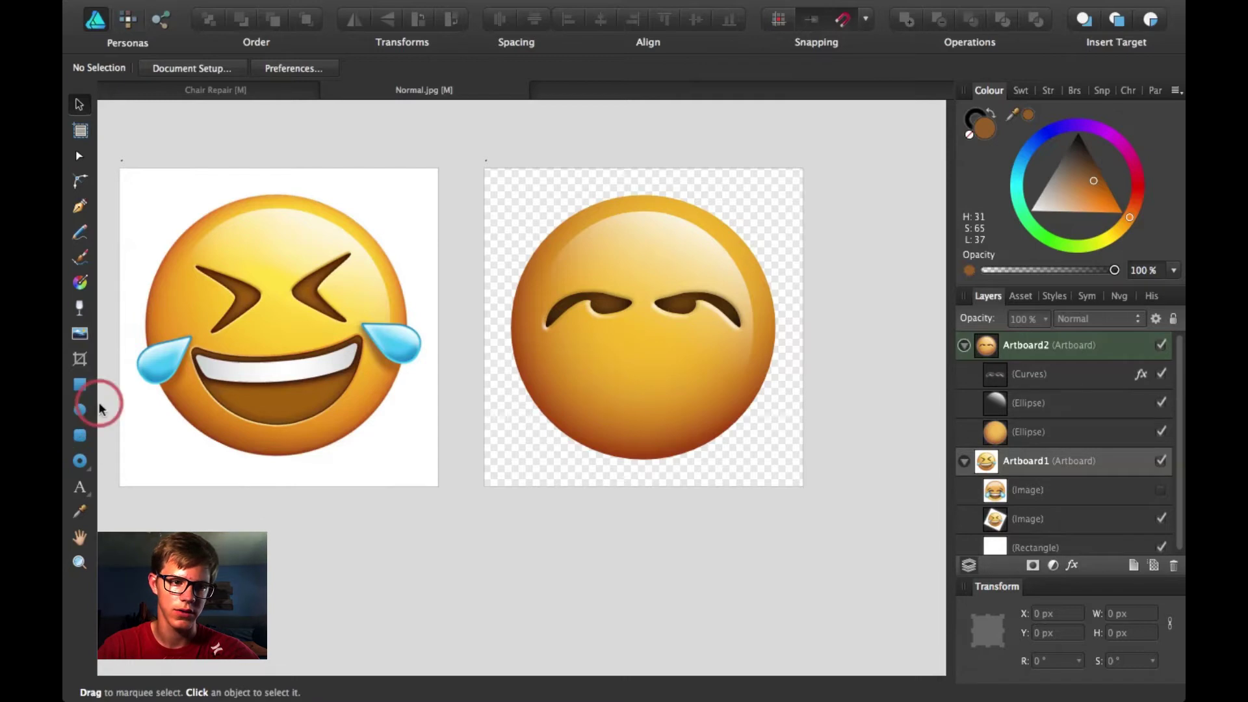
# Step: Draw a brown crescent about 848 by 597 px over the lower half of the second emoji's face
pyautogui.click(91, 470)
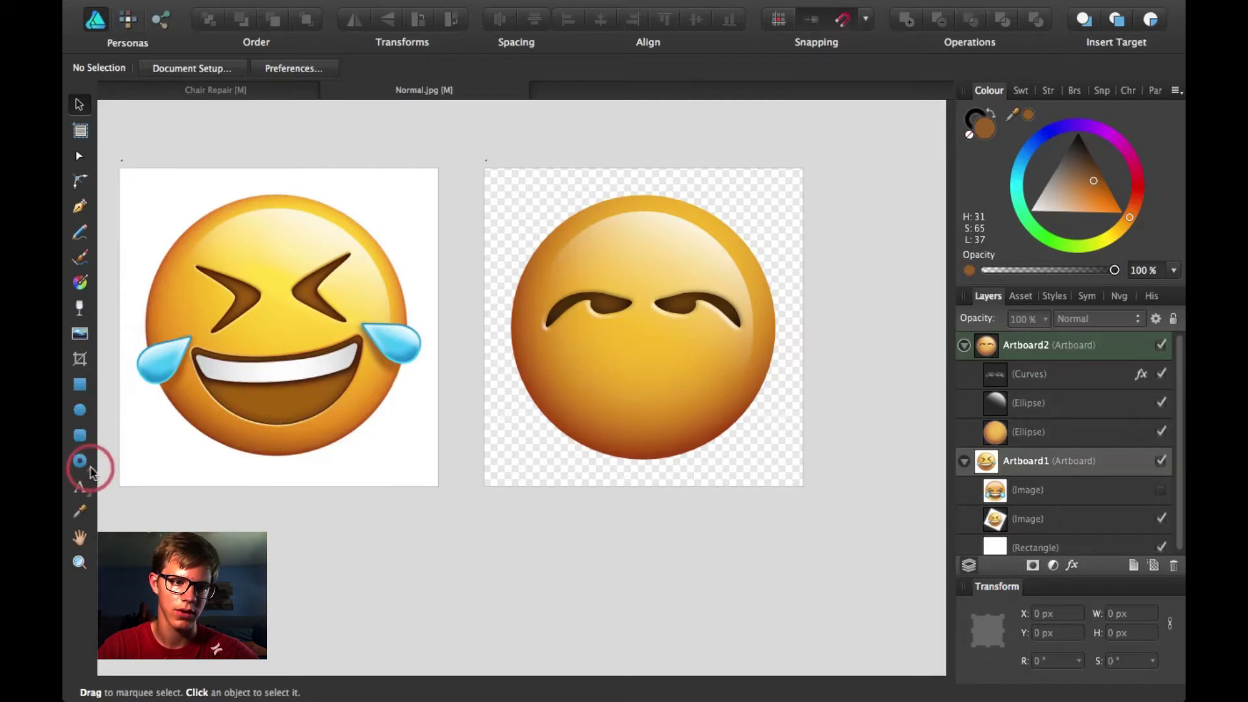
pyautogui.moveTo(93, 477); pyautogui.dragTo(198, 520)
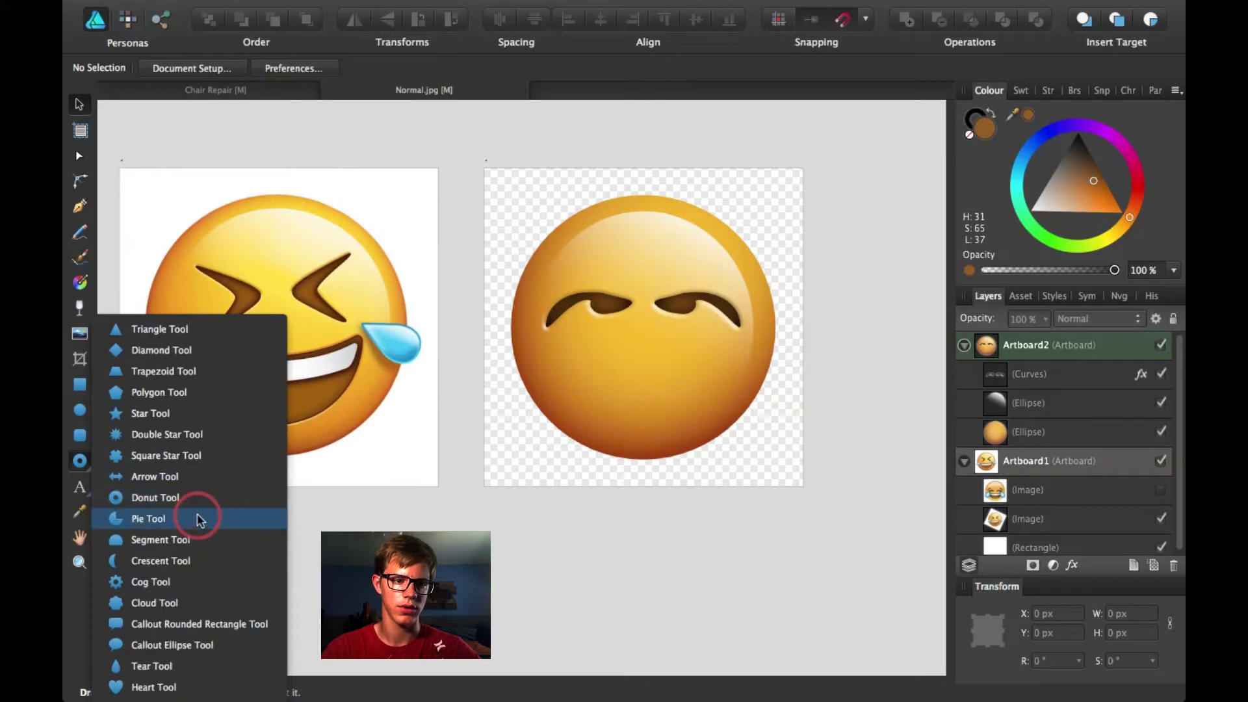
pyautogui.click(214, 559)
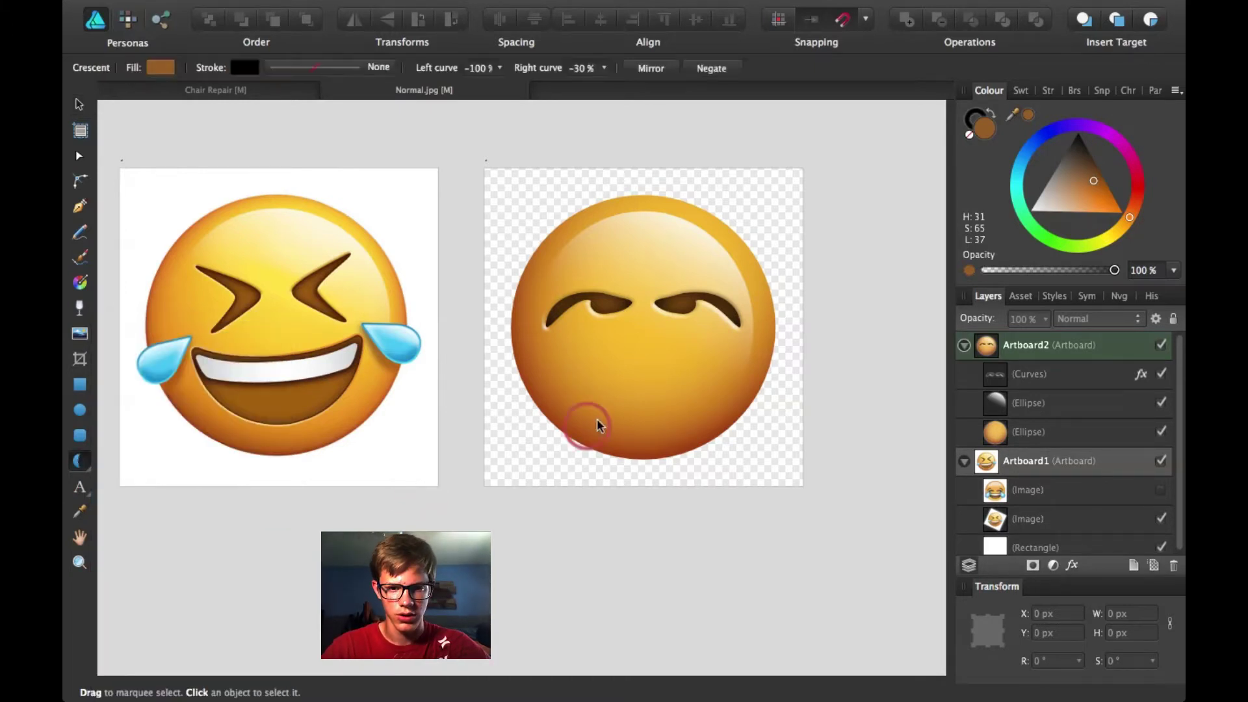
pyautogui.moveTo(567, 357); pyautogui.dragTo(744, 487)
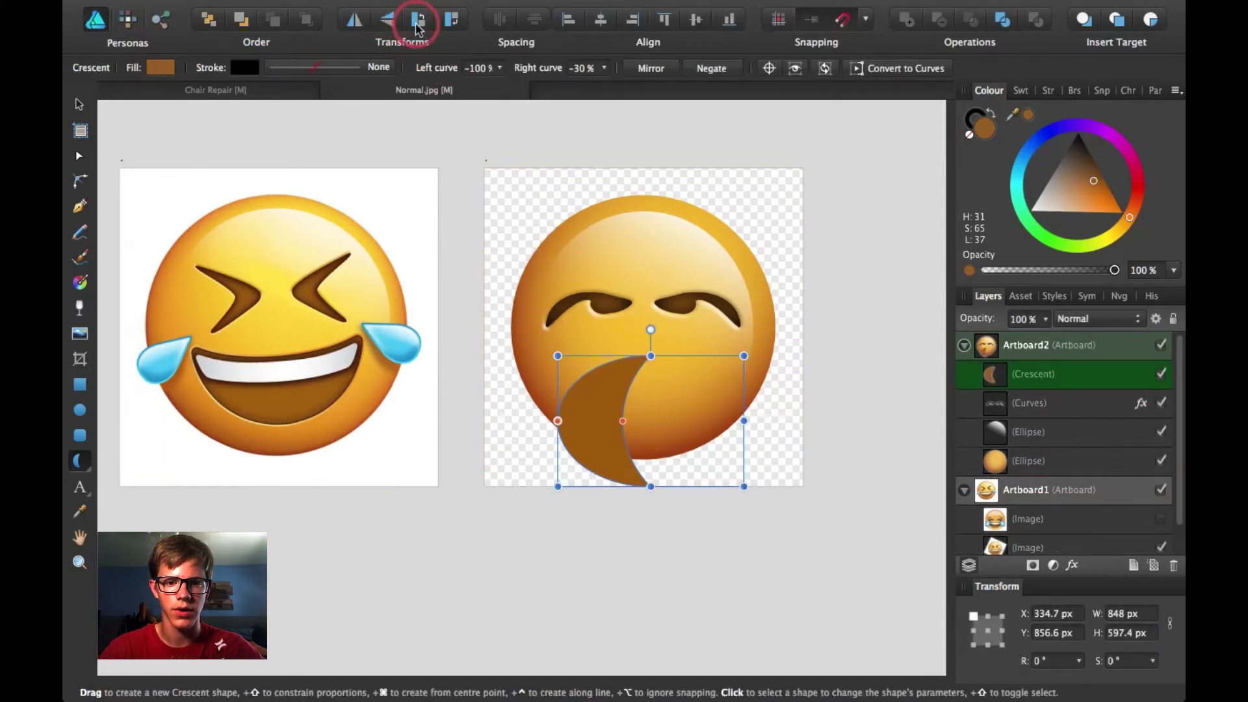
# Step: Rotate the crescent a quarter turn so its horns point up, and fit it below the eyes as a wide mouth
pyautogui.click(450, 22)
pyautogui.moveTo(670, 374); pyautogui.dragTo(711, 353)
pyautogui.press('v')
pyautogui.moveTo(576, 379); pyautogui.dragTo(624, 388)
pyautogui.click(840, 485)
pyautogui.scroll(-1, 662, 427)
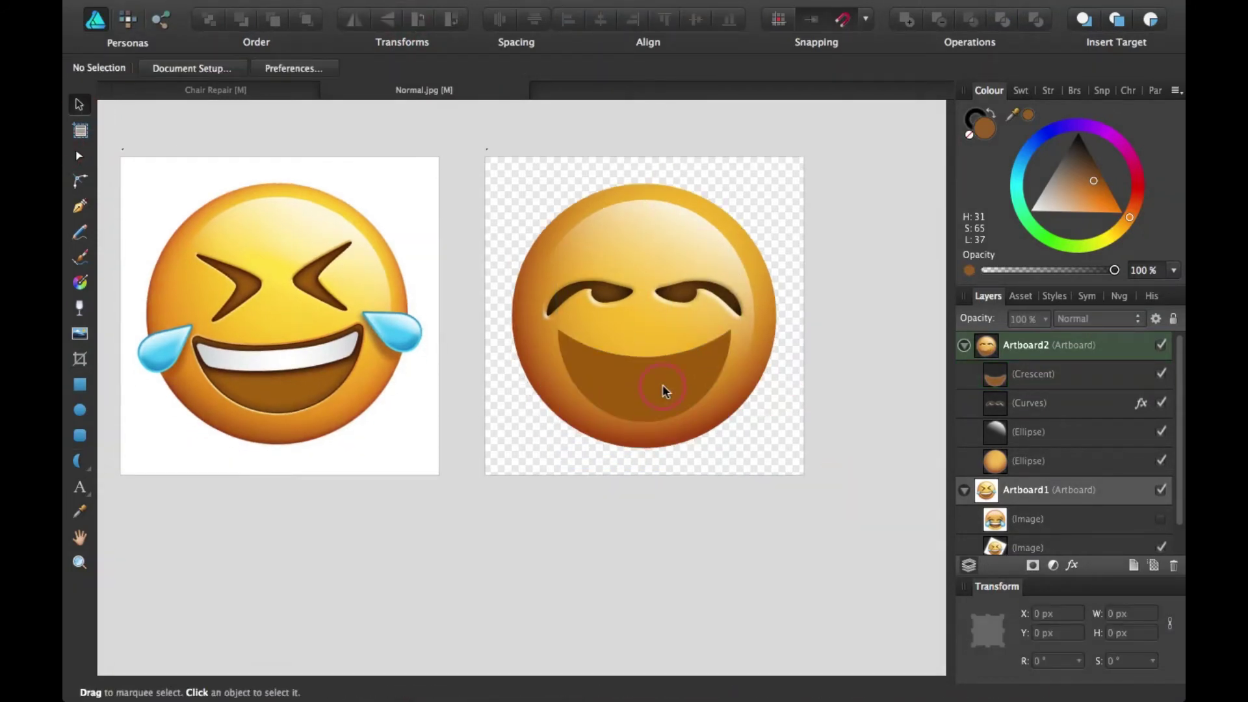
# Step: Round both upper corners of the mouth with the Corner tool to a radius of about 39.6 px
pyautogui.click(645, 376)
pyautogui.click(79, 180)
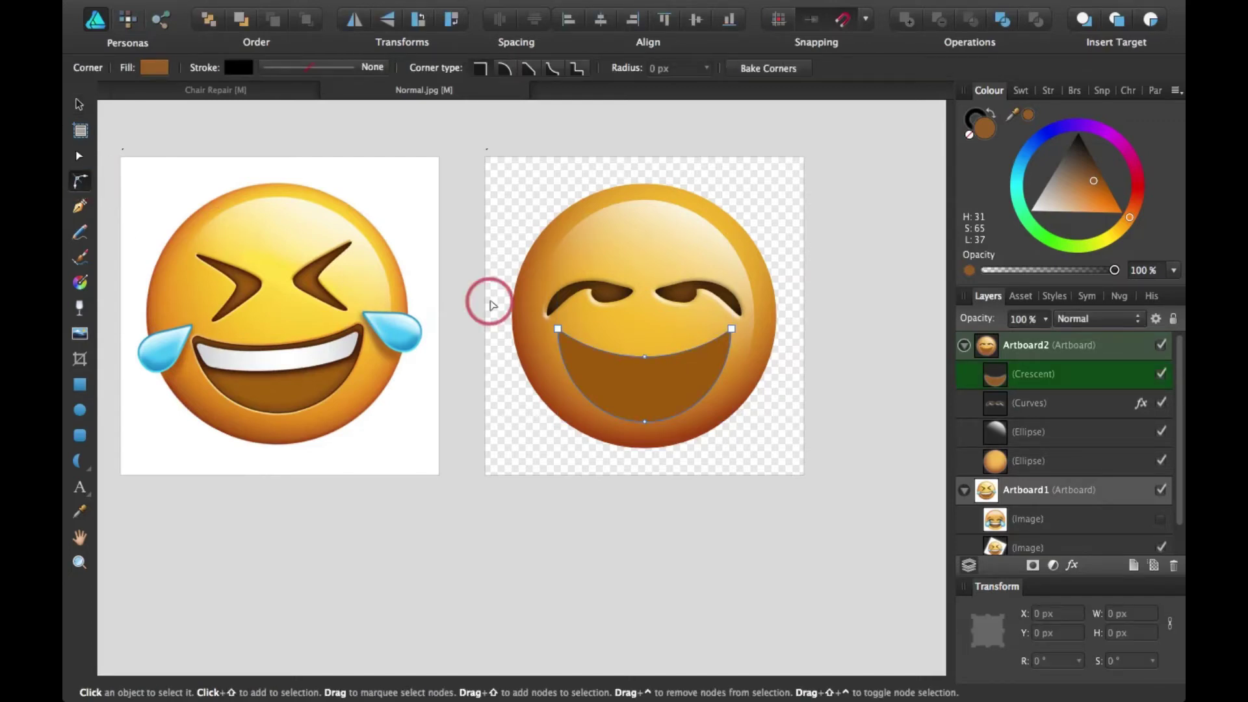
pyautogui.moveTo(557, 329)
pyautogui.mouseDown()
pyautogui.moveTo(579, 351)
pyautogui.moveTo(568, 342)
pyautogui.mouseUp()
pyautogui.moveTo(731, 329); pyautogui.dragTo(719, 352)
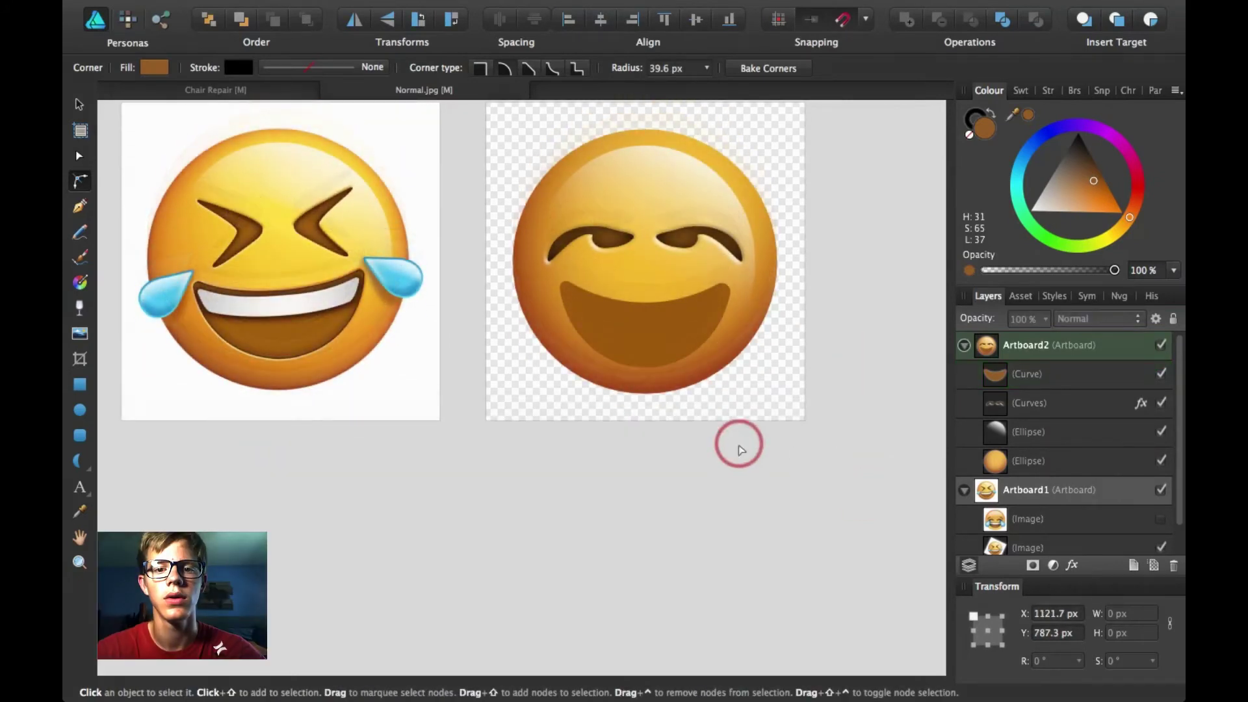
pyautogui.click(736, 456)
pyautogui.scroll(-2, 736, 455)
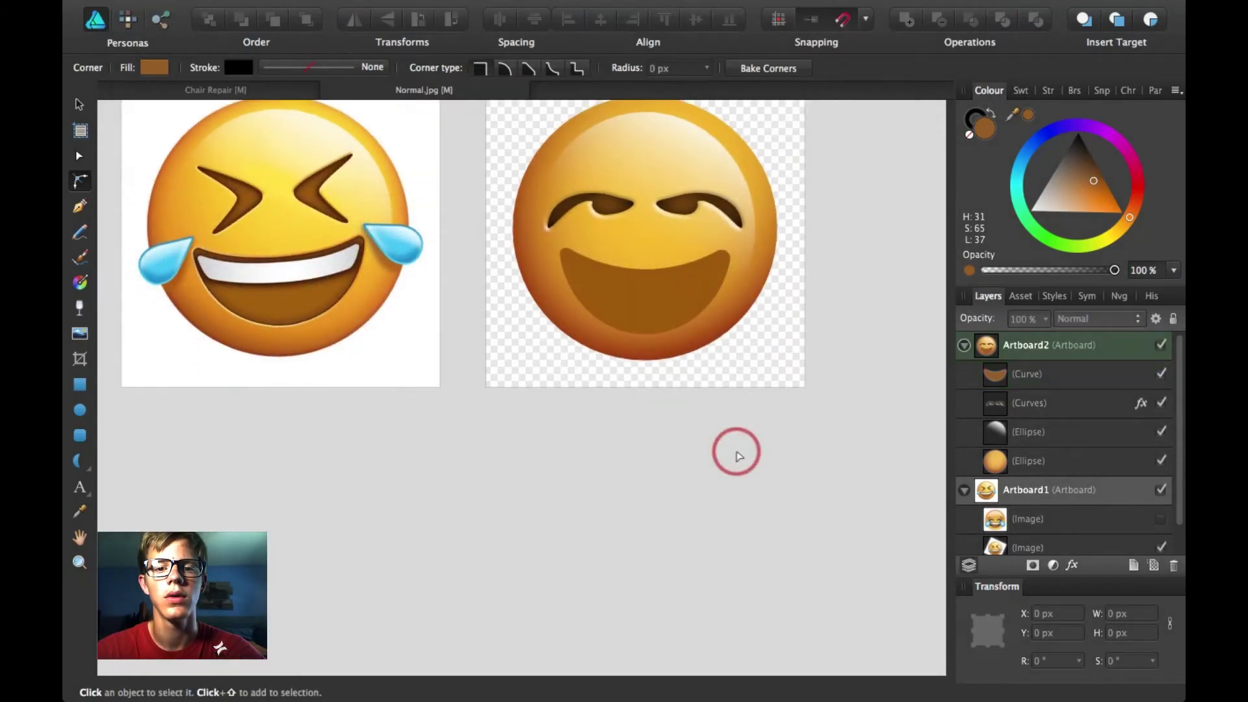
# Step: Save the appearance of the combined eyes as a new style in the Default category
pyautogui.scroll(2, 733, 449)
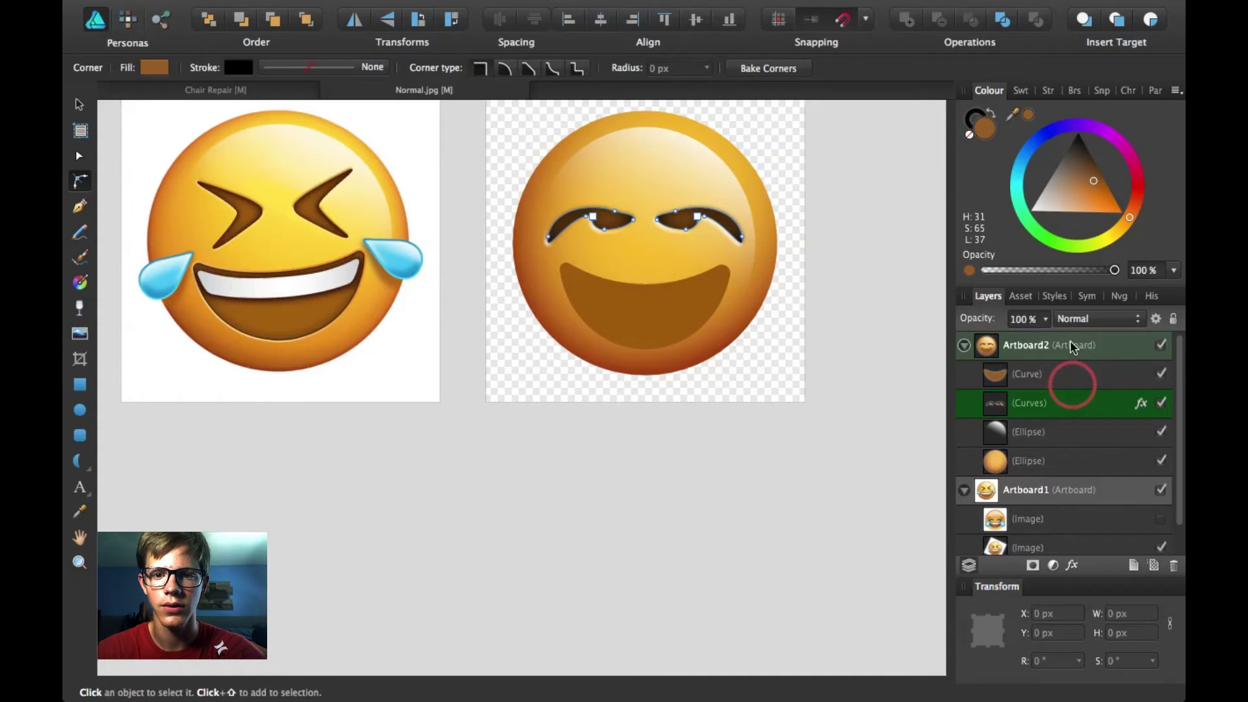
pyautogui.click(1059, 297)
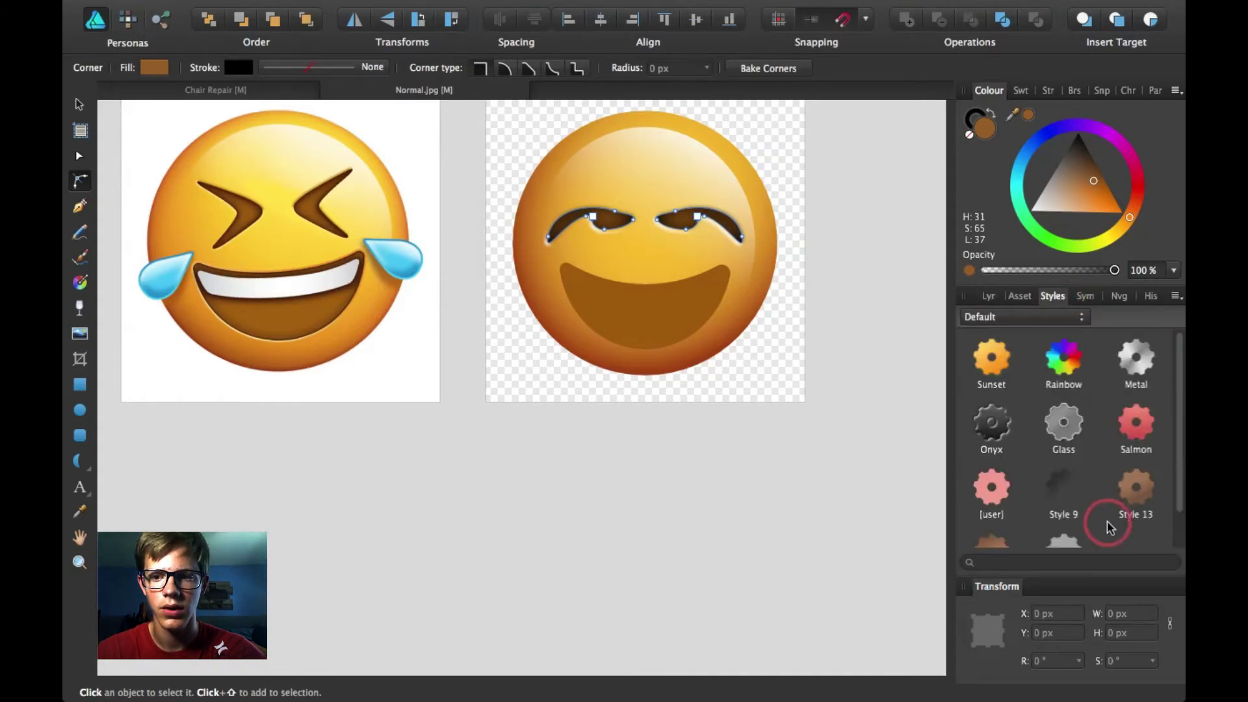
pyautogui.click(1176, 297)
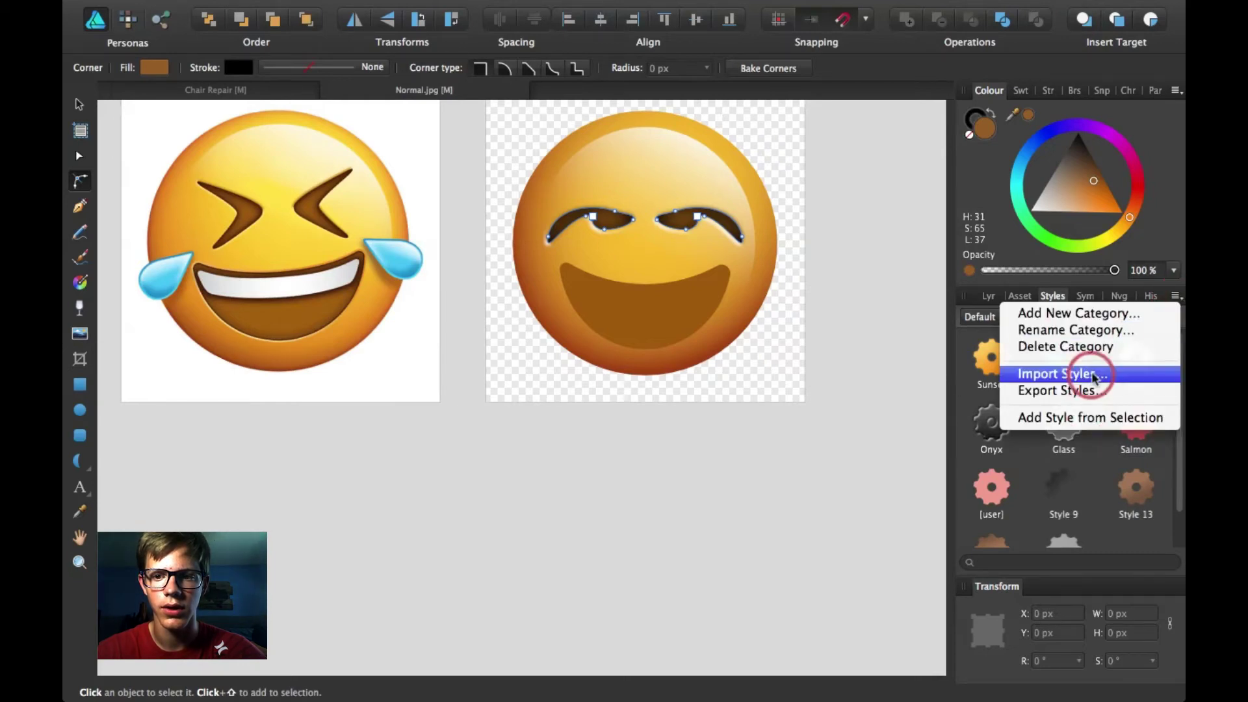
pyautogui.click(1083, 416)
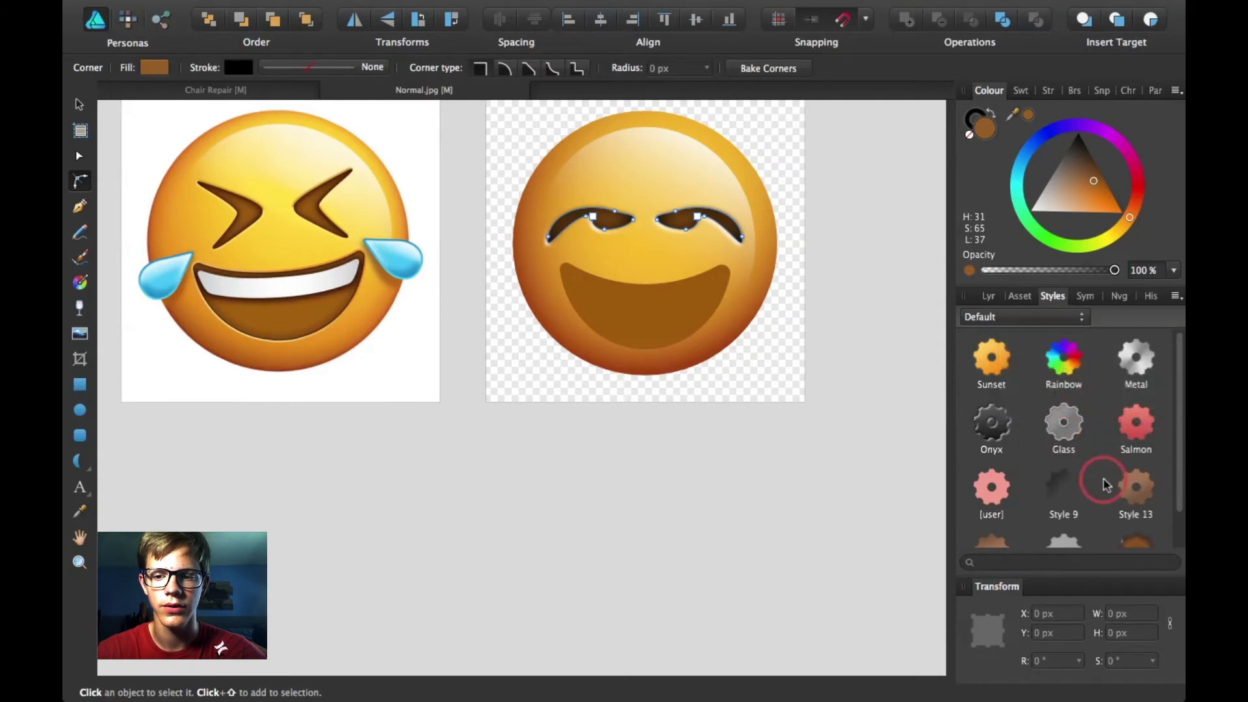
# Step: Apply the saved Style 12 to the mouth shape so it matches the embossed eyes
pyautogui.scroll(-2, 1135, 514)
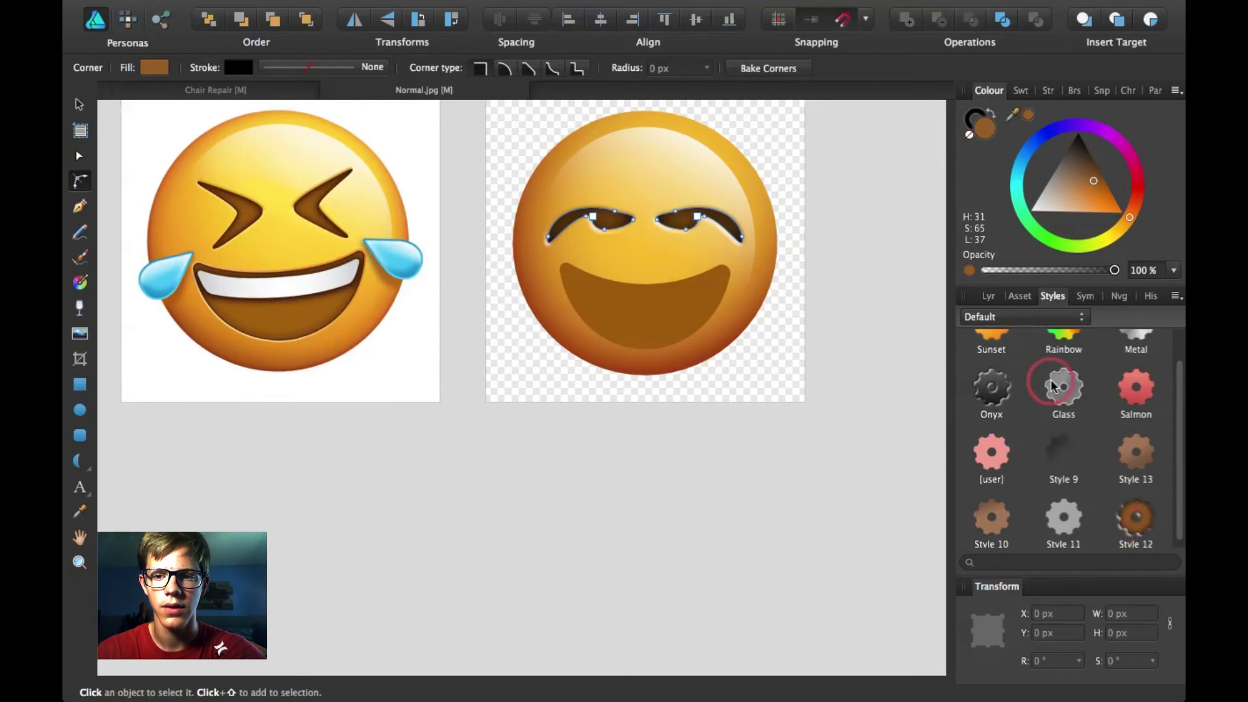
pyautogui.click(692, 296)
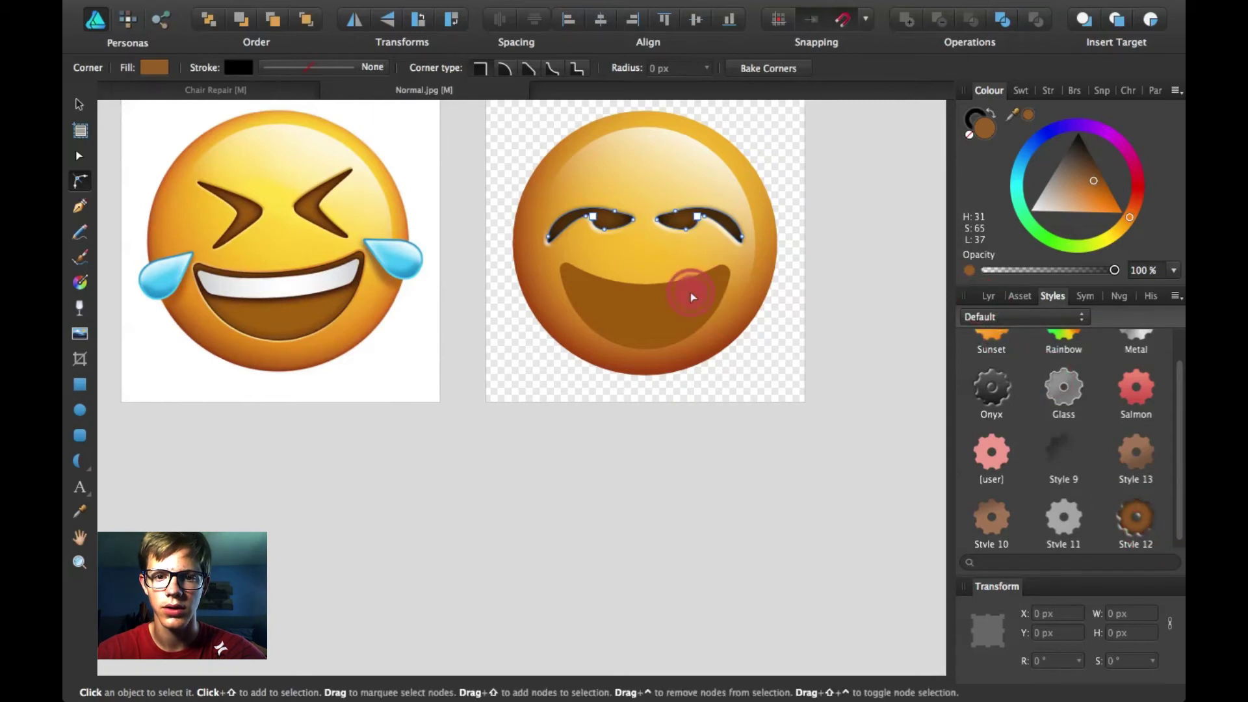
pyautogui.click(692, 296)
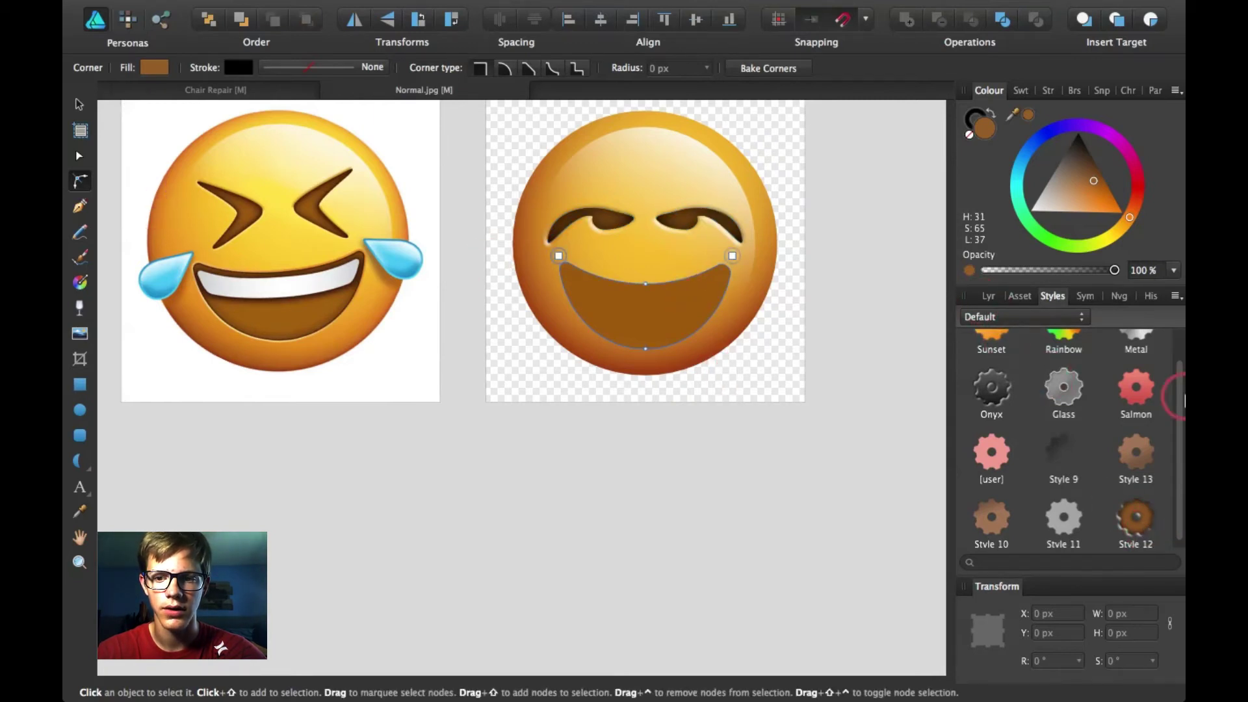
pyautogui.click(1132, 528)
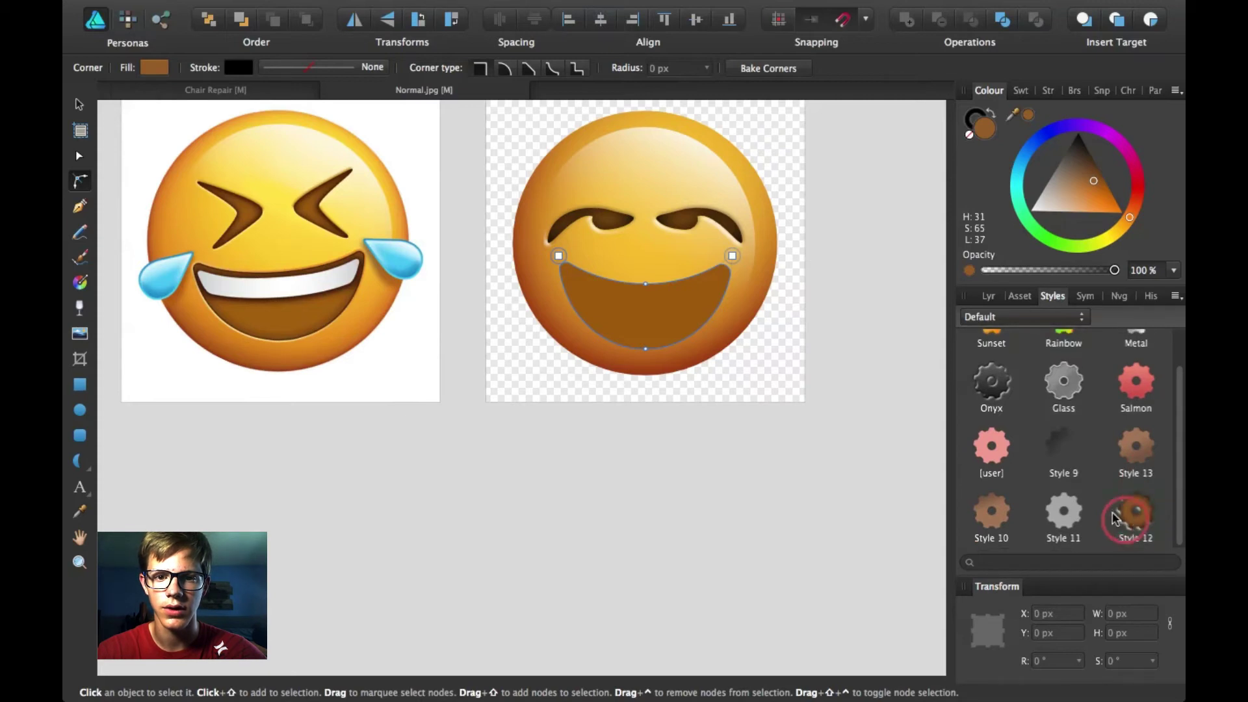
pyautogui.click(629, 396)
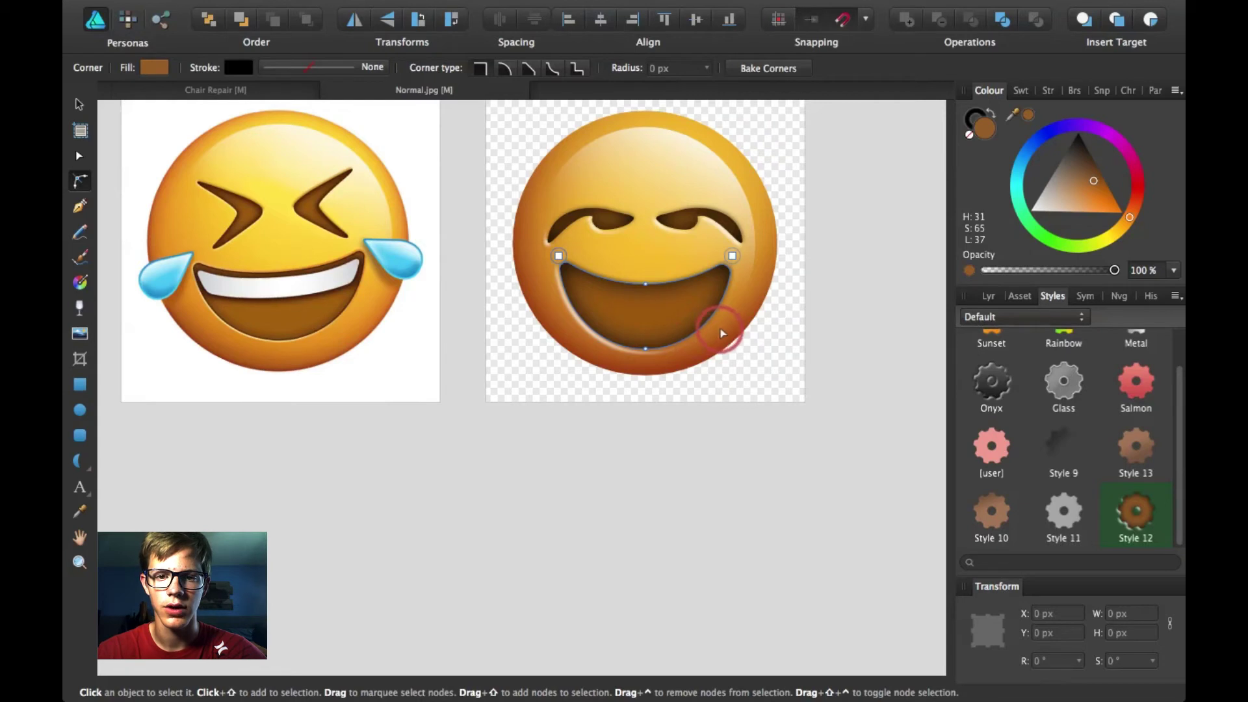
pyautogui.click(655, 539)
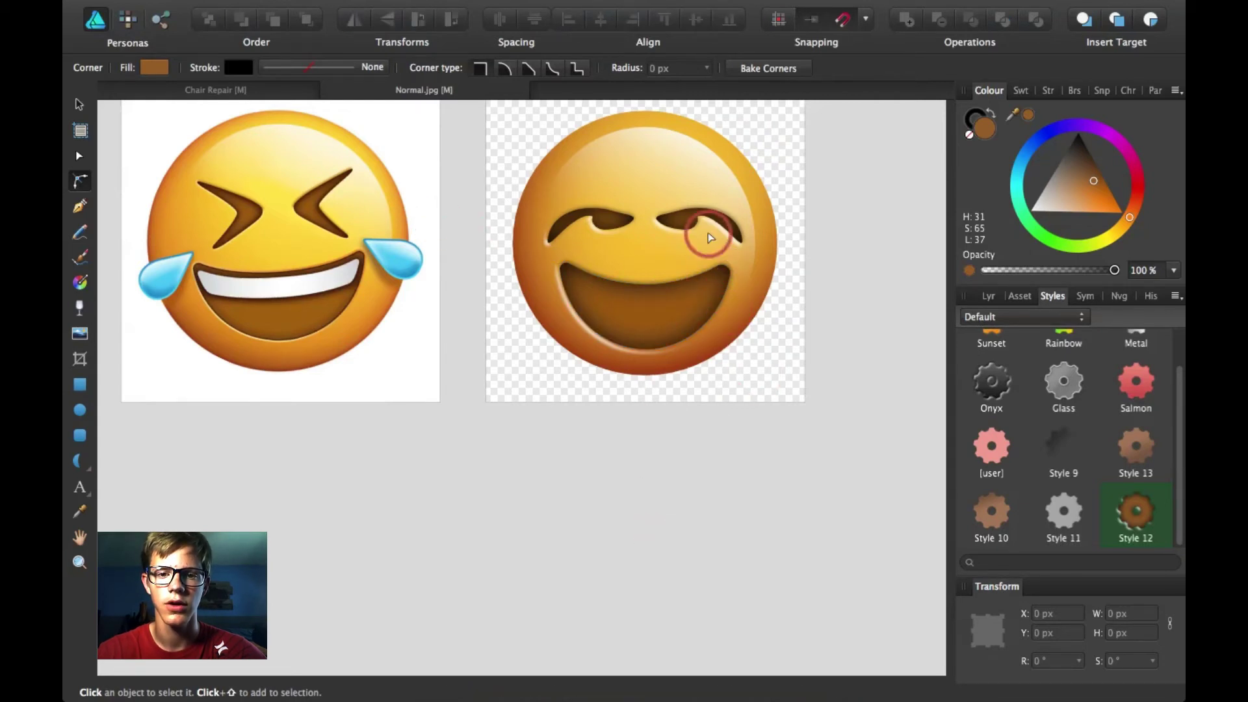
# Step: Copy the mouth curve and paste a duplicate directly over it
pyautogui.scroll(1, 588, 510)
pyautogui.scroll(1, 587, 510)
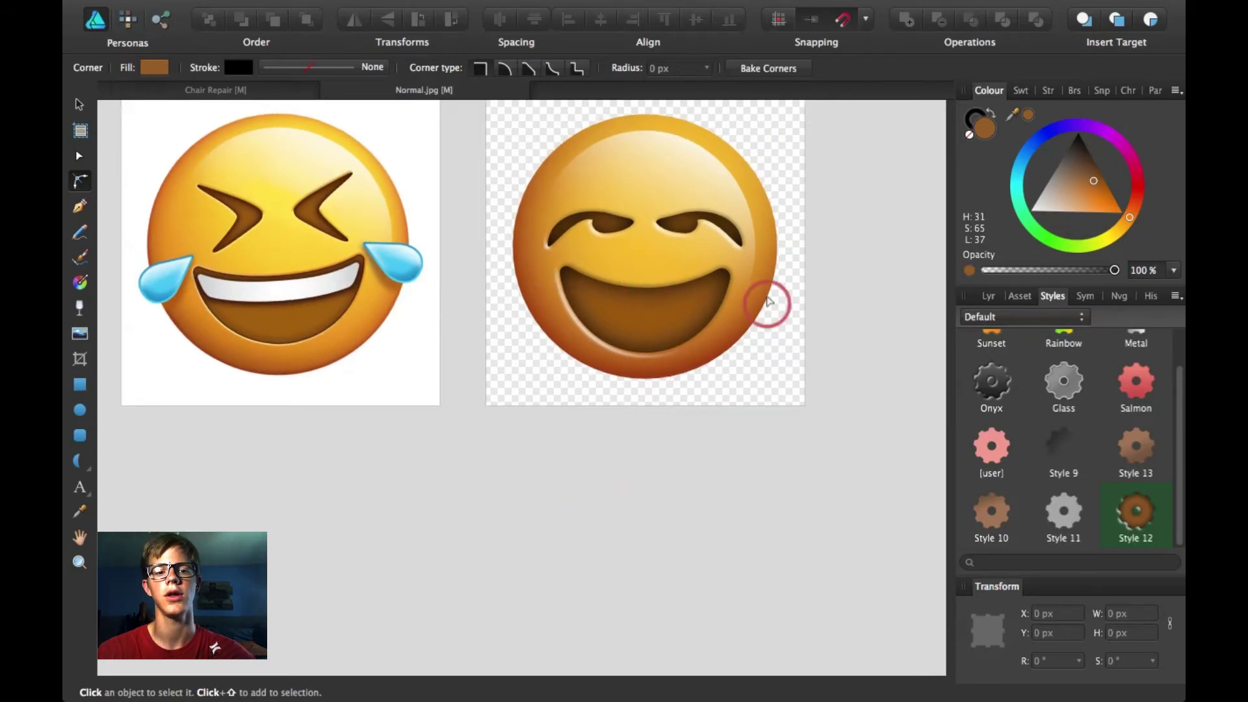
pyautogui.scroll(3, 729, 450)
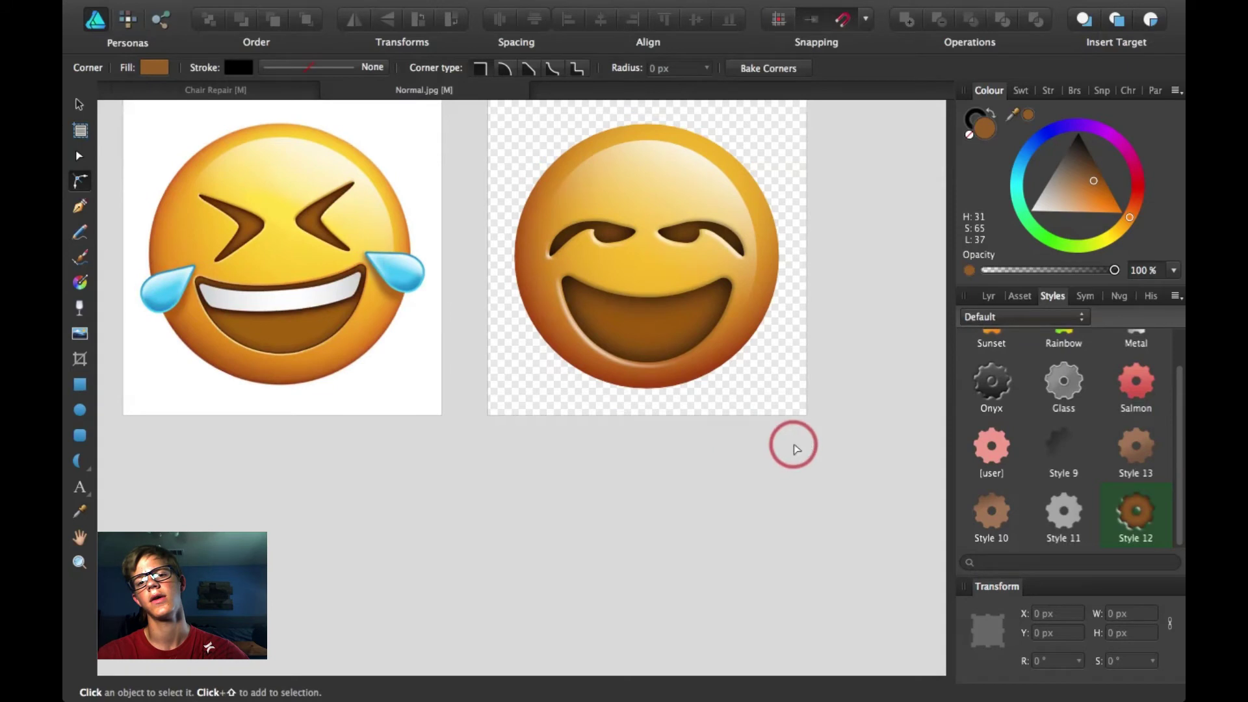
pyautogui.click(989, 298)
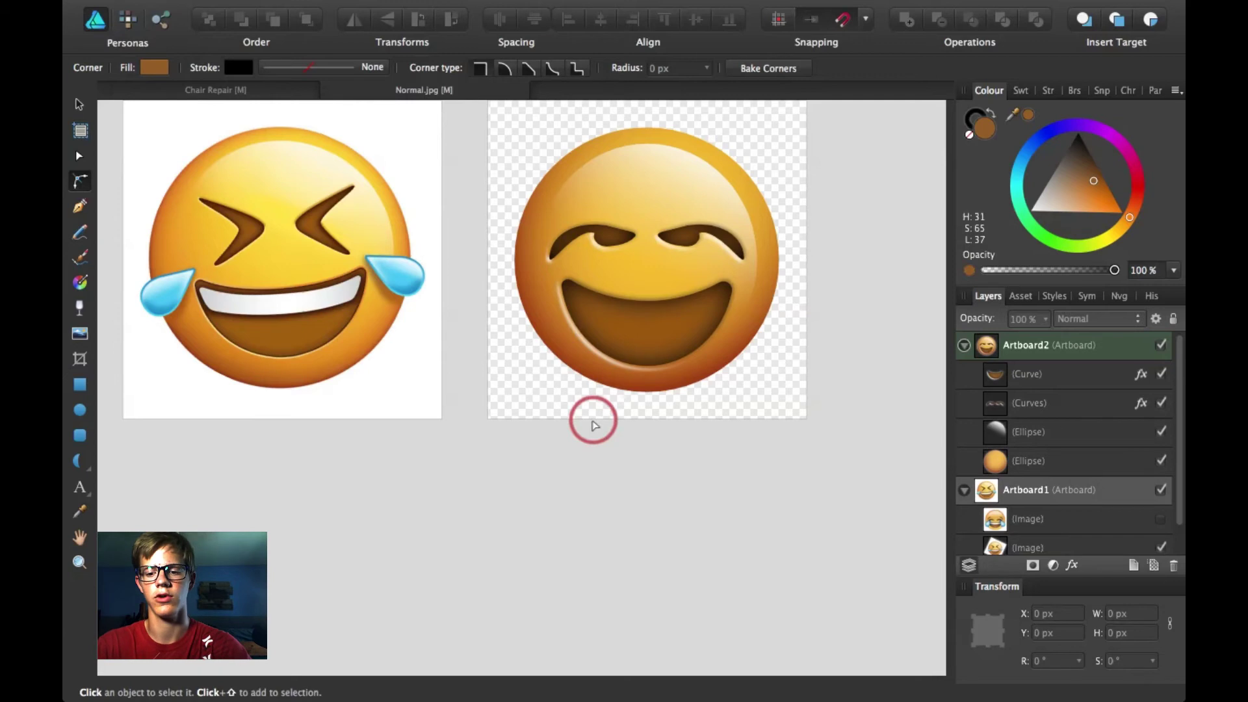
pyautogui.press('super+equal')
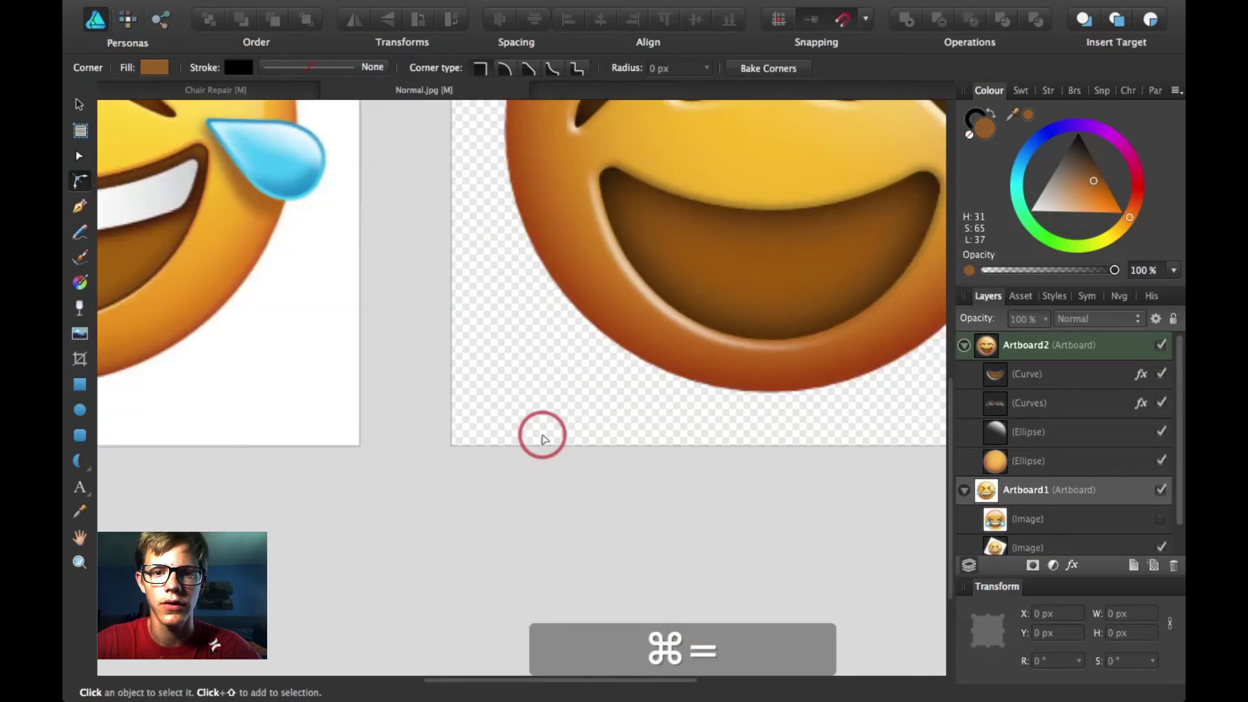
pyautogui.hscroll(3, 674, 259)
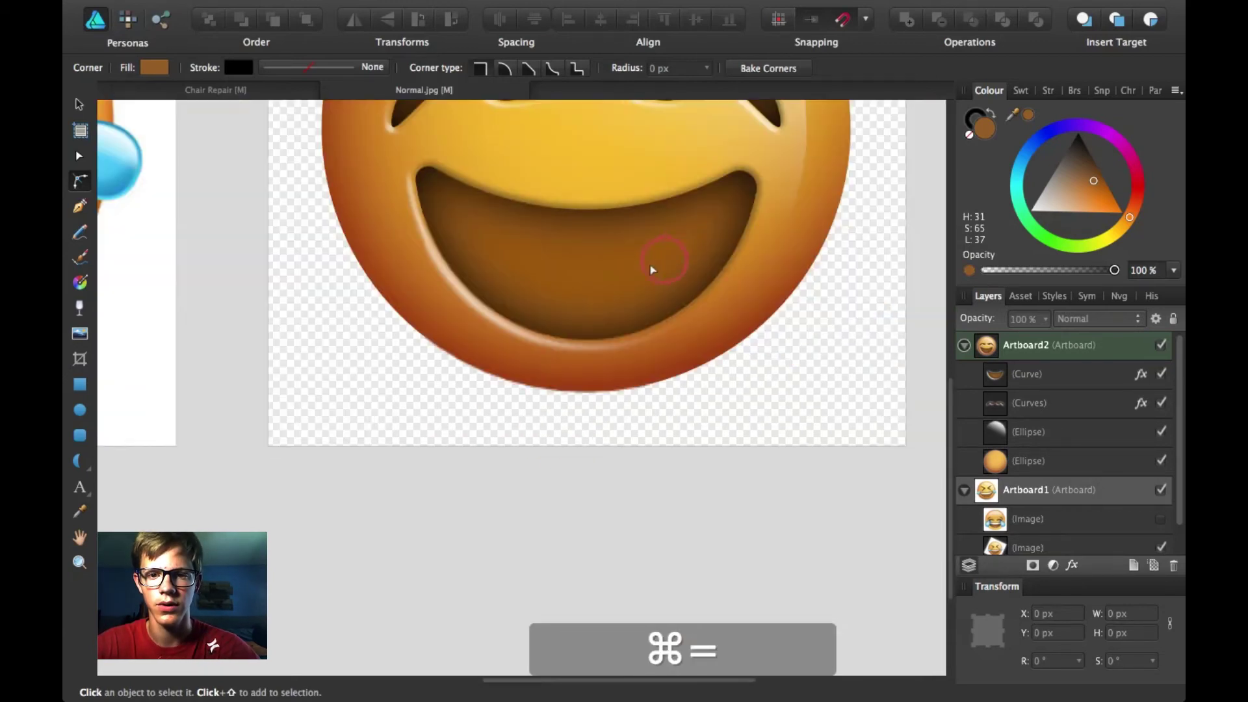
pyautogui.scroll(1, 556, 260)
pyautogui.scroll(1, 553, 258)
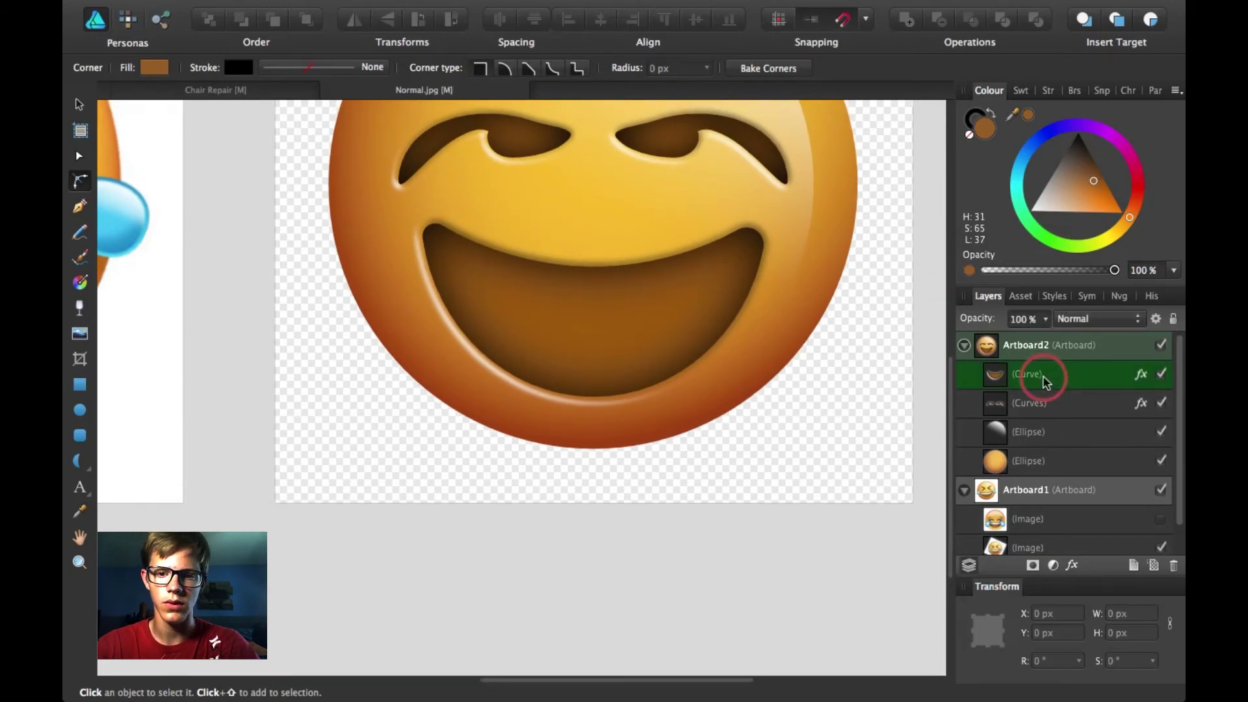
pyautogui.press('super+c')
pyautogui.press('super+v')
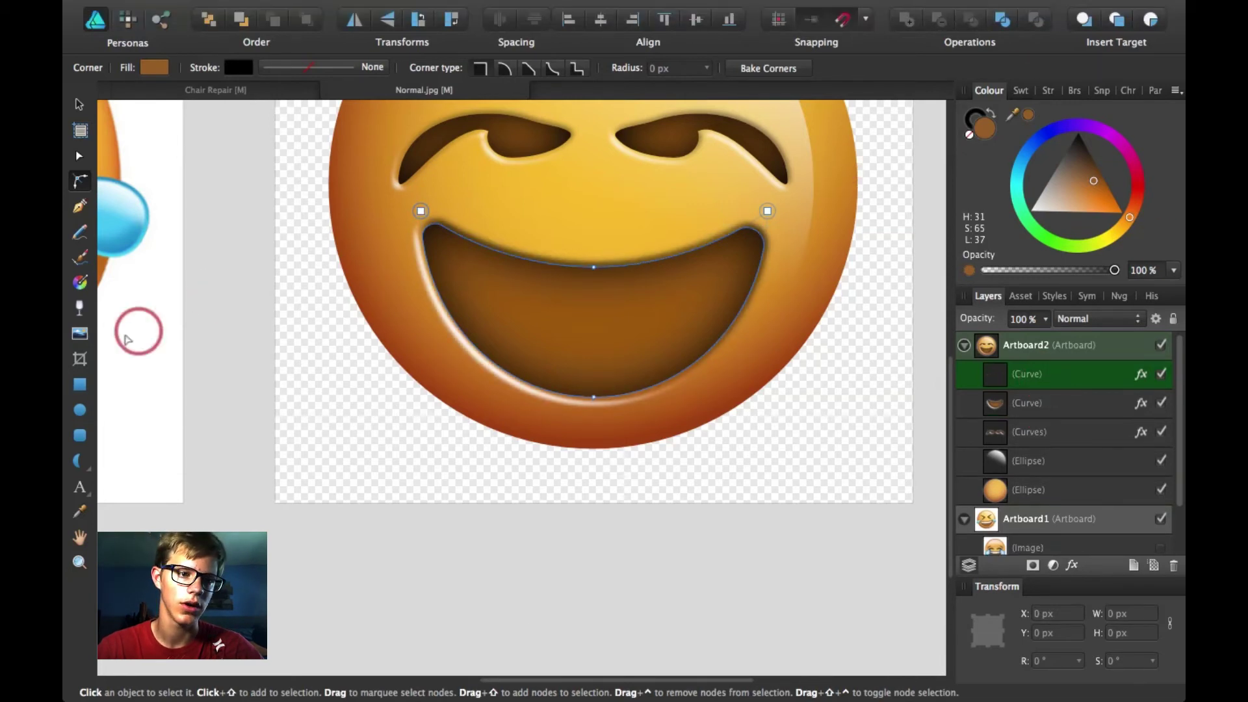
# Step: Turn the duplicated mouth into a smaller white teeth band across the upper part of the mouth
pyautogui.click(80, 384)
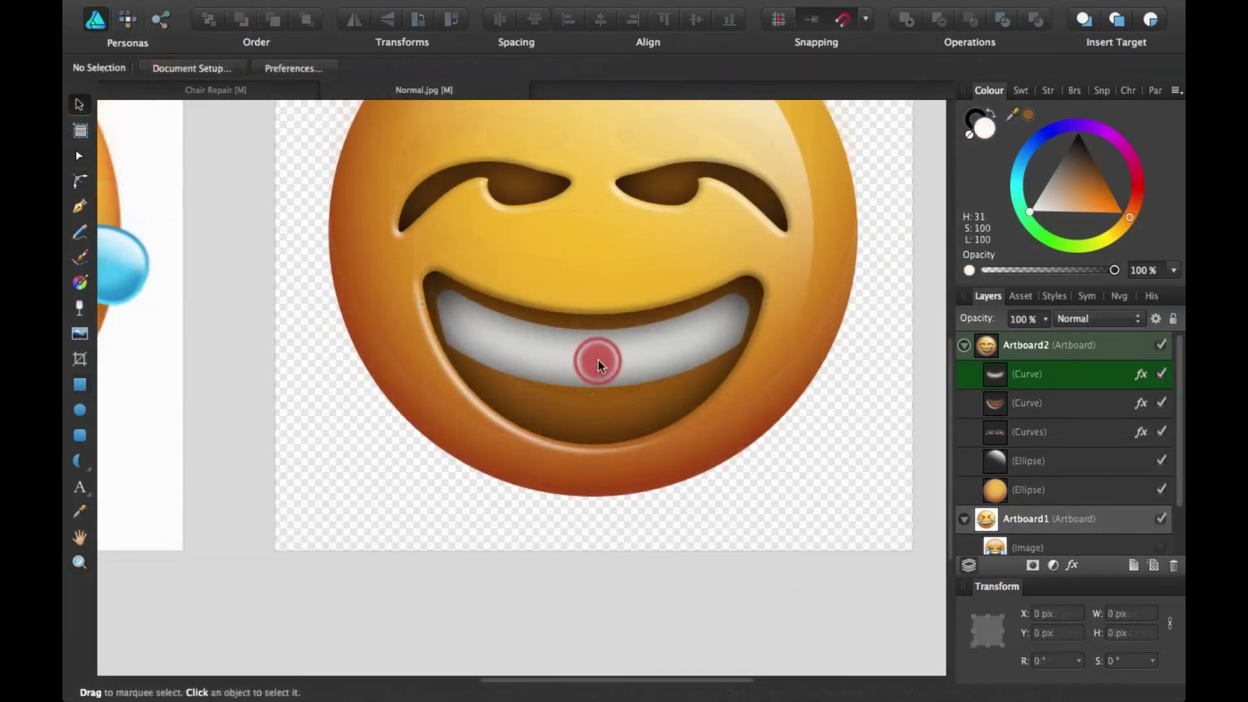
pyautogui.press('a')
pyautogui.click(593, 325)
pyautogui.click(771, 521)
# Step: Clear the inner shadow and other layer effects from the white teeth shape
pyautogui.hscroll(-7, 770, 521)
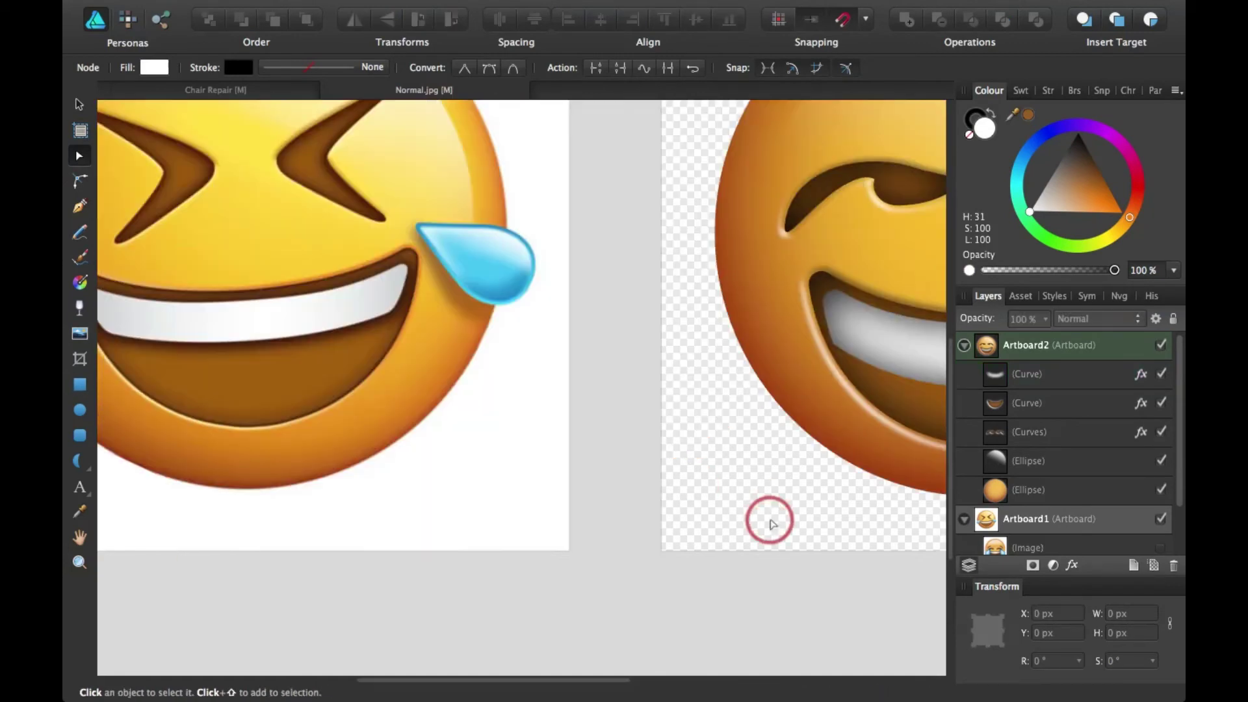
pyautogui.hscroll(8, 771, 521)
pyautogui.click(649, 307)
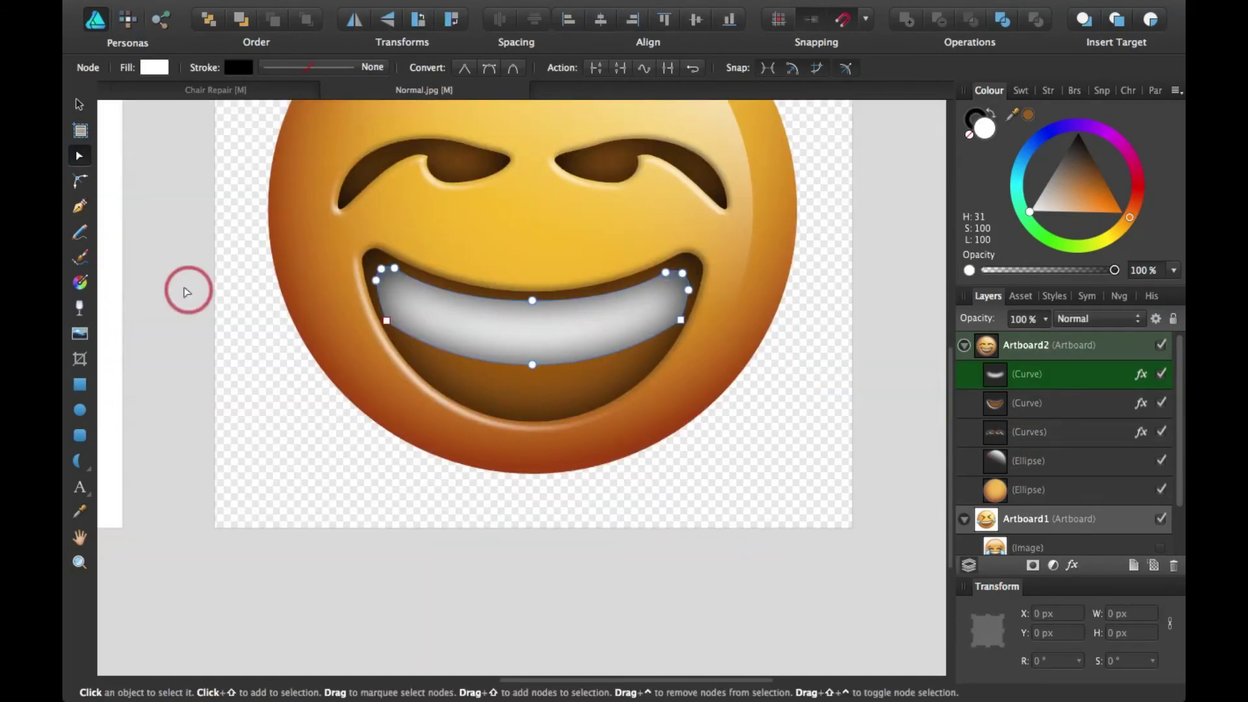
pyautogui.click(1141, 375)
pyautogui.moveTo(980, 196)
pyautogui.mouseDown()
pyautogui.moveTo(1059, 196)
pyautogui.moveTo(1004, 197)
pyautogui.mouseUp()
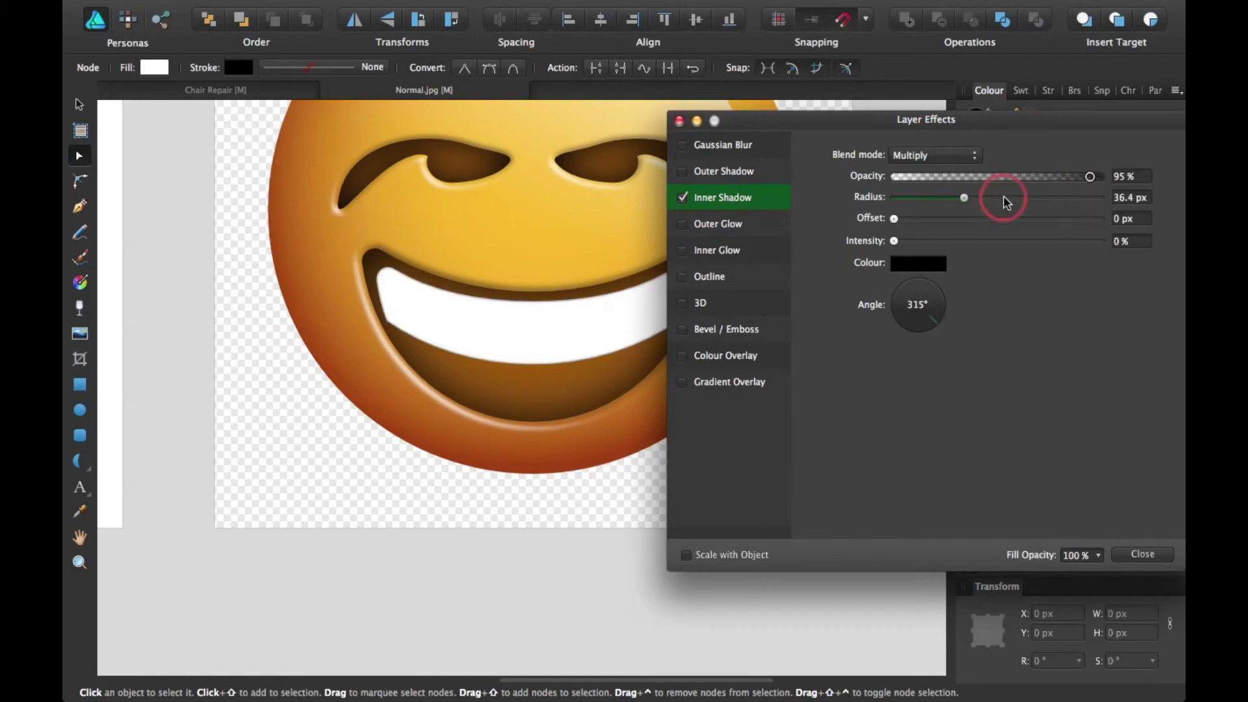
pyautogui.press('Return')
# Step: Fill the teeth with a horizontal linear gradient running from brownish grey through light grey to mid grey
pyautogui.press('g')
pyautogui.moveTo(368, 294); pyautogui.dragTo(735, 301)
pyautogui.moveTo(1044, 187); pyautogui.dragTo(1066, 120)
pyautogui.moveTo(1055, 271); pyautogui.dragTo(1182, 259)
pyautogui.moveTo(1051, 191); pyautogui.dragTo(1083, 170)
pyautogui.click(369, 293)
pyautogui.scroll(1, 845, 225)
pyautogui.moveTo(844, 224); pyautogui.dragTo(657, 399)
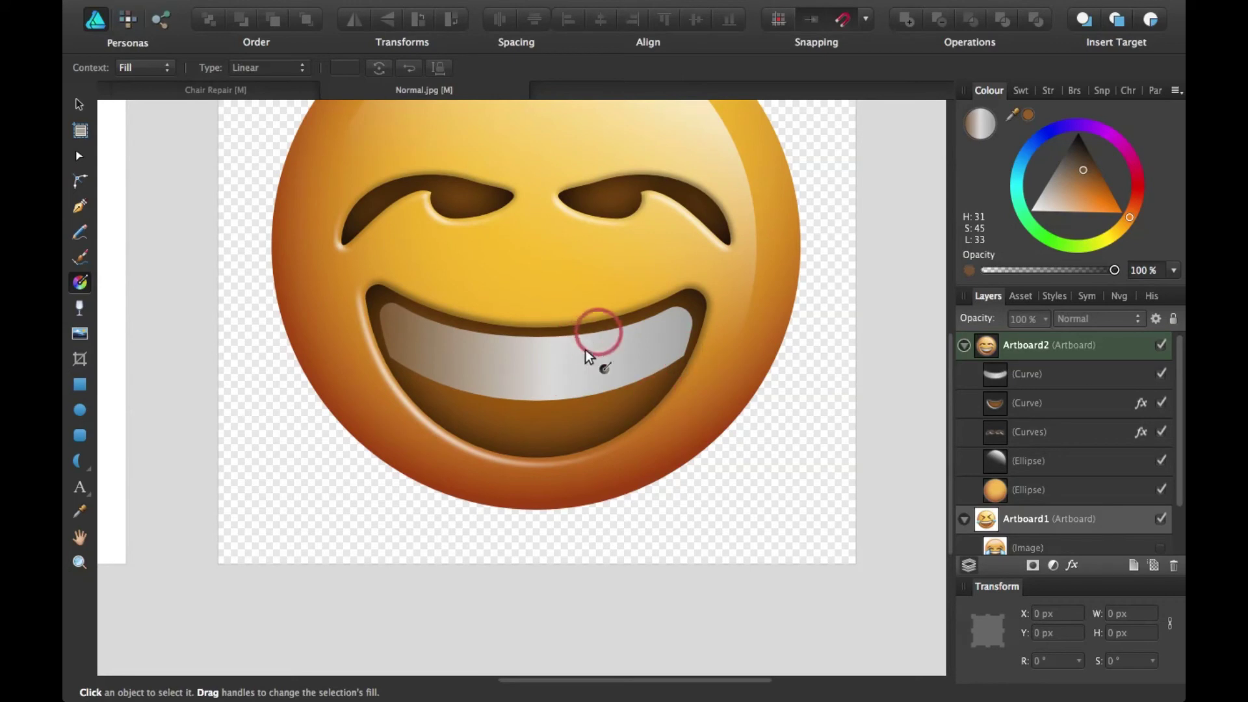
# Step: Draw a white ellipse about 50 by 46 px just above the teeth and soften it with a Gaussian Blur effect
pyautogui.press('m')
pyautogui.moveTo(564, 274); pyautogui.dragTo(590, 296)
pyautogui.click(1033, 214)
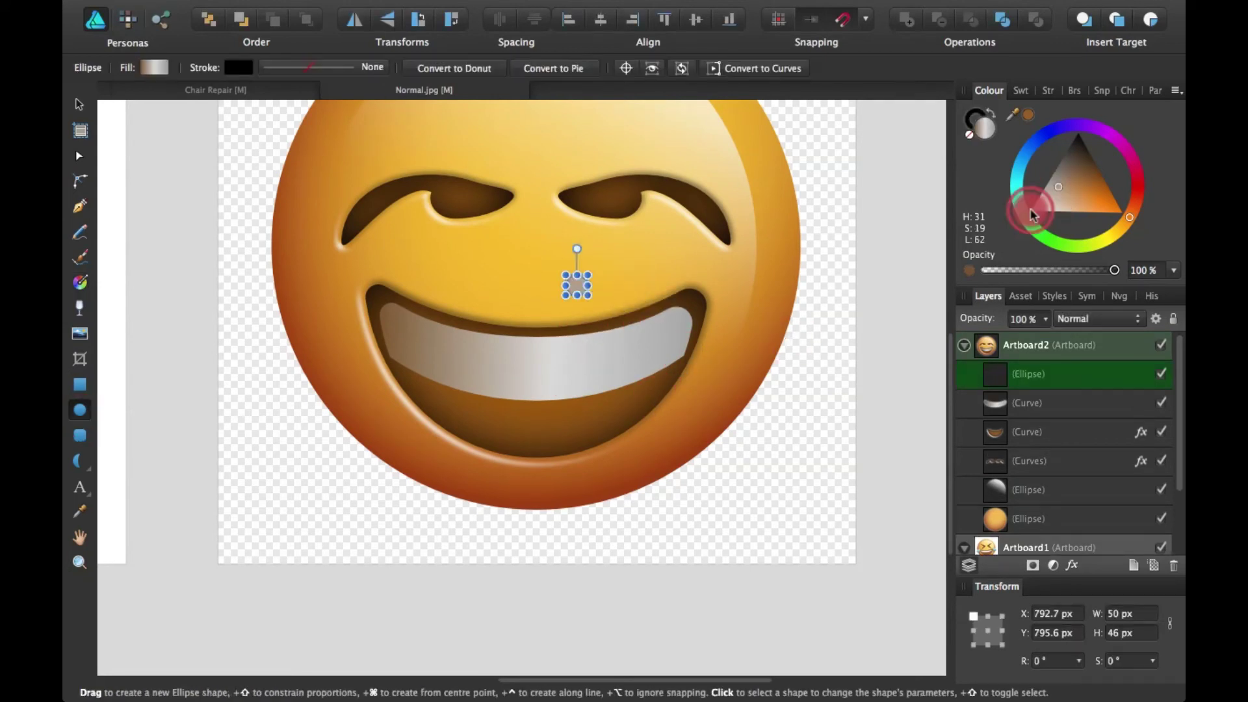
pyautogui.click(1072, 565)
pyautogui.click(786, 145)
pyautogui.moveTo(991, 160)
pyautogui.mouseDown()
pyautogui.moveTo(967, 154)
pyautogui.moveTo(989, 150)
pyautogui.mouseUp()
pyautogui.click(1142, 555)
# Step: Enlarge the blurred white ellipse to about 72 by 70.7 px and place it on the teeth's upper edge as a glint
pyautogui.moveTo(588, 275); pyautogui.dragTo(603, 302)
pyautogui.press('v')
pyautogui.click(844, 469)
pyautogui.press('super+equal')
pyautogui.press('super+equal')
pyautogui.click(636, 307)
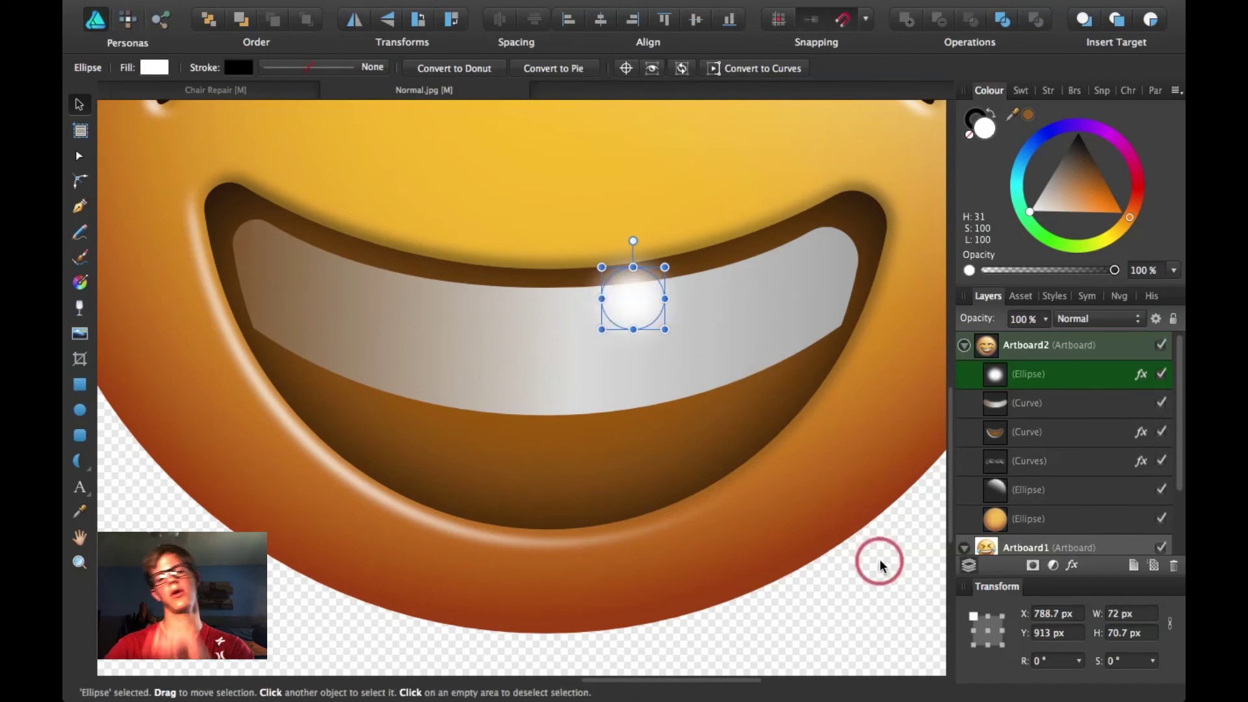
pyautogui.press('super+d')
pyautogui.press('super+minus')
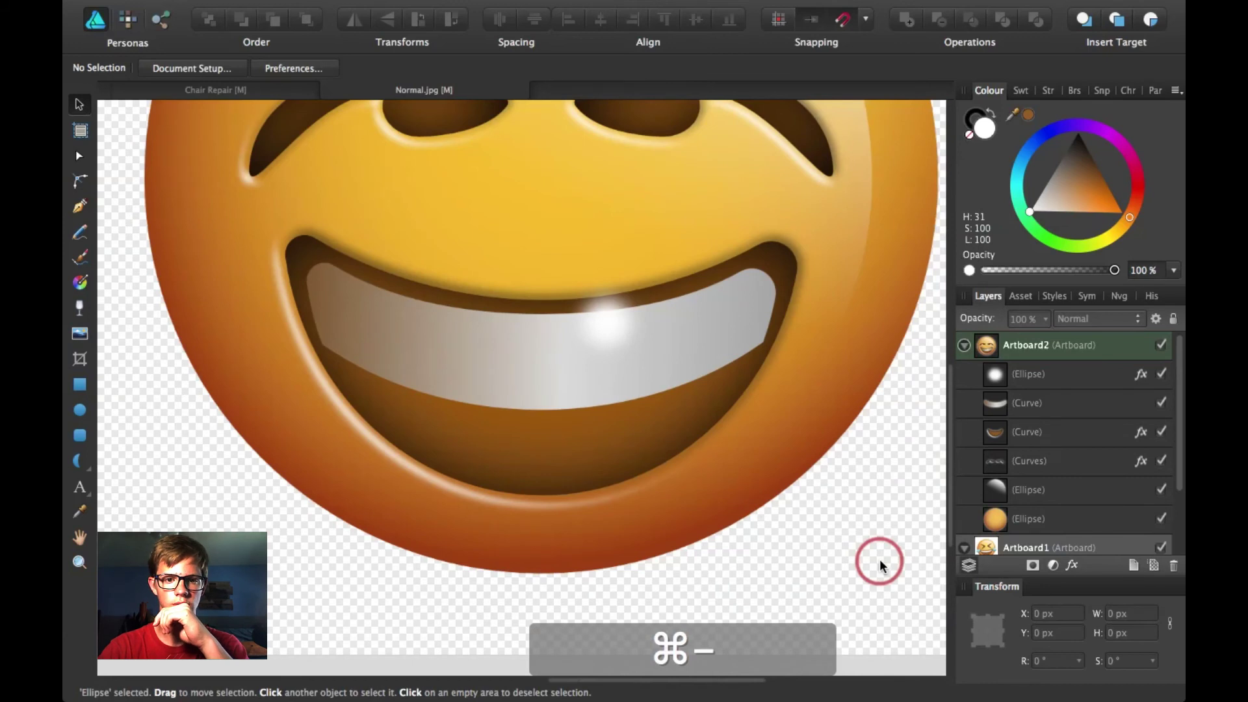
pyautogui.press('super+minus')
pyautogui.press('super+minus')
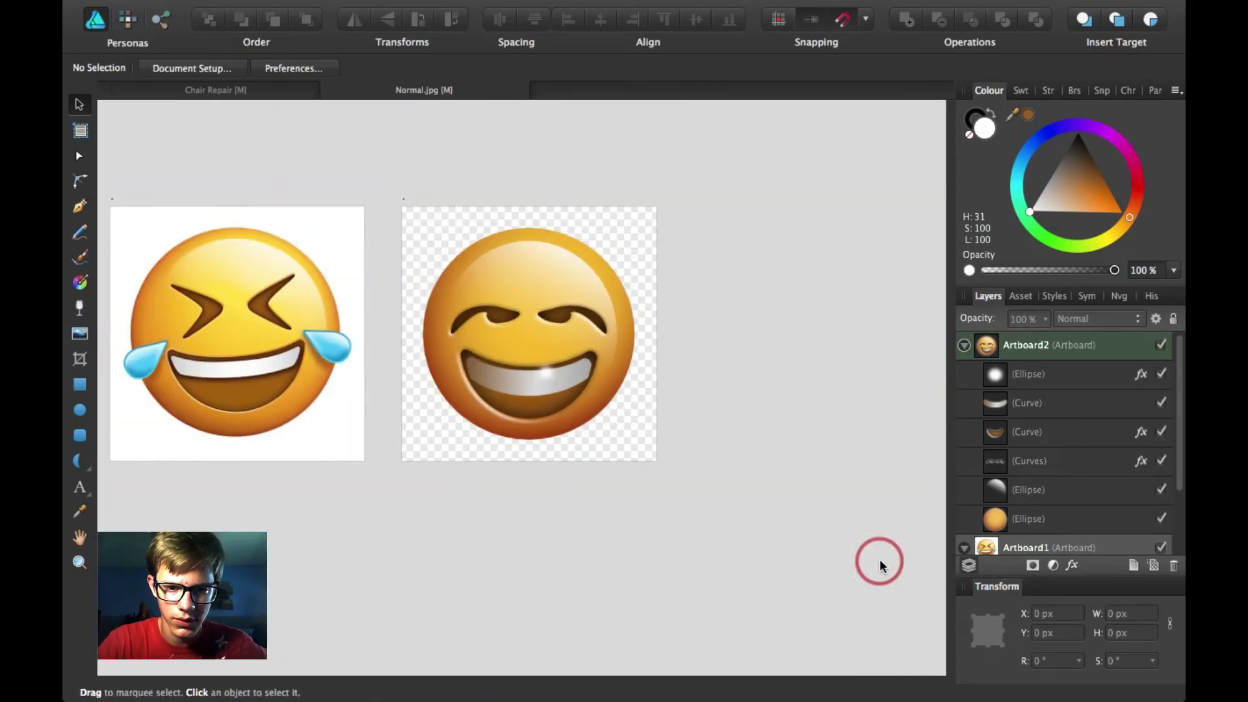
# Step: Widen the glossy highlight ellipse on the second emoji's face to about 1031.7 px
pyautogui.hscroll(-3, 689, 482)
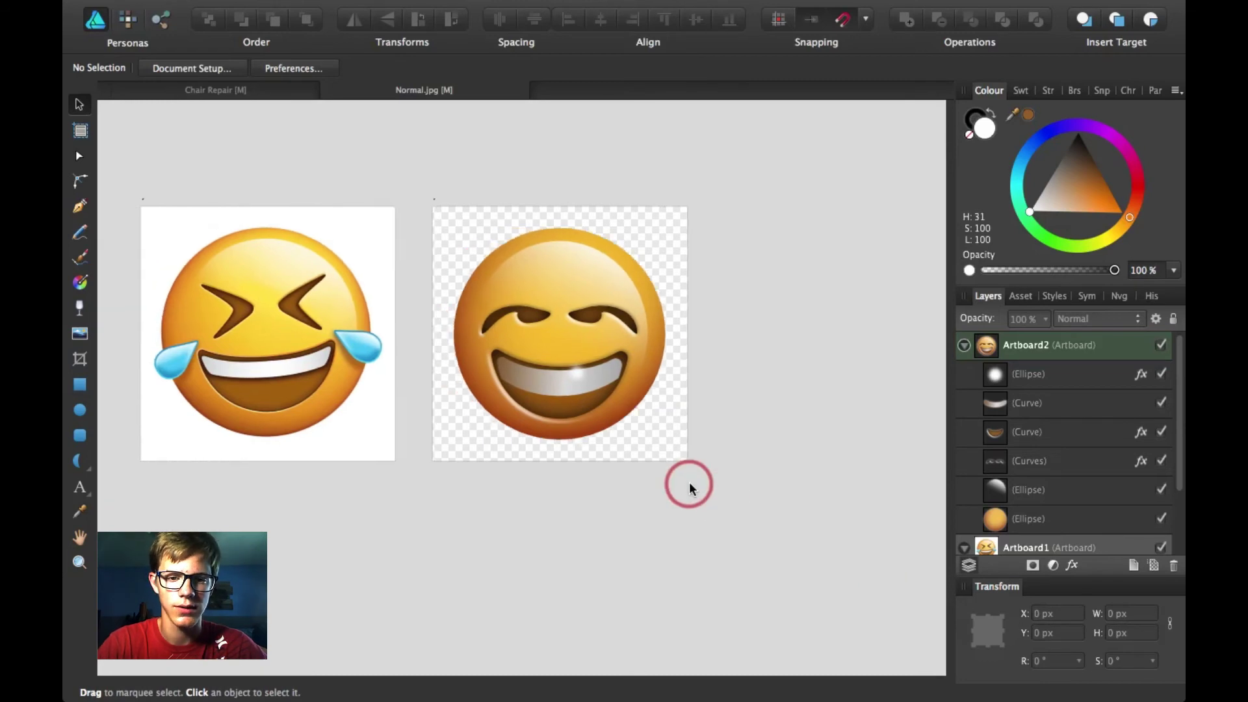
pyautogui.scroll(-1, 598, 466)
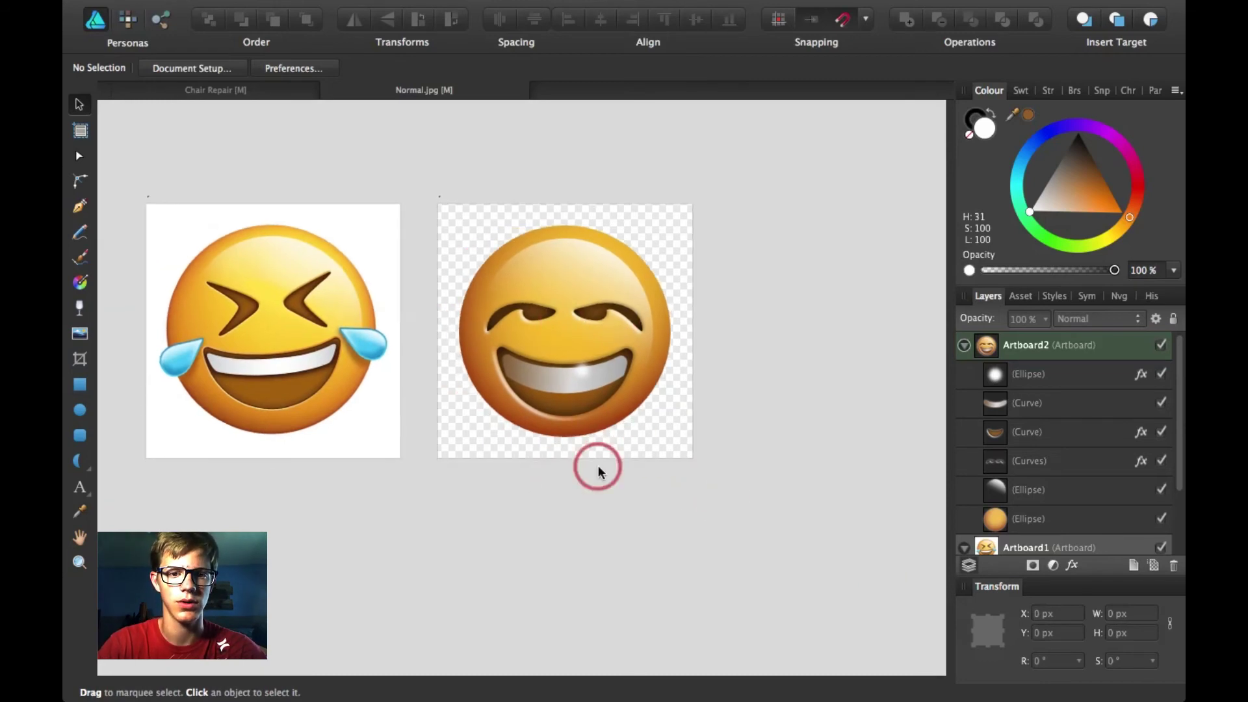
pyautogui.doubleClick(601, 283)
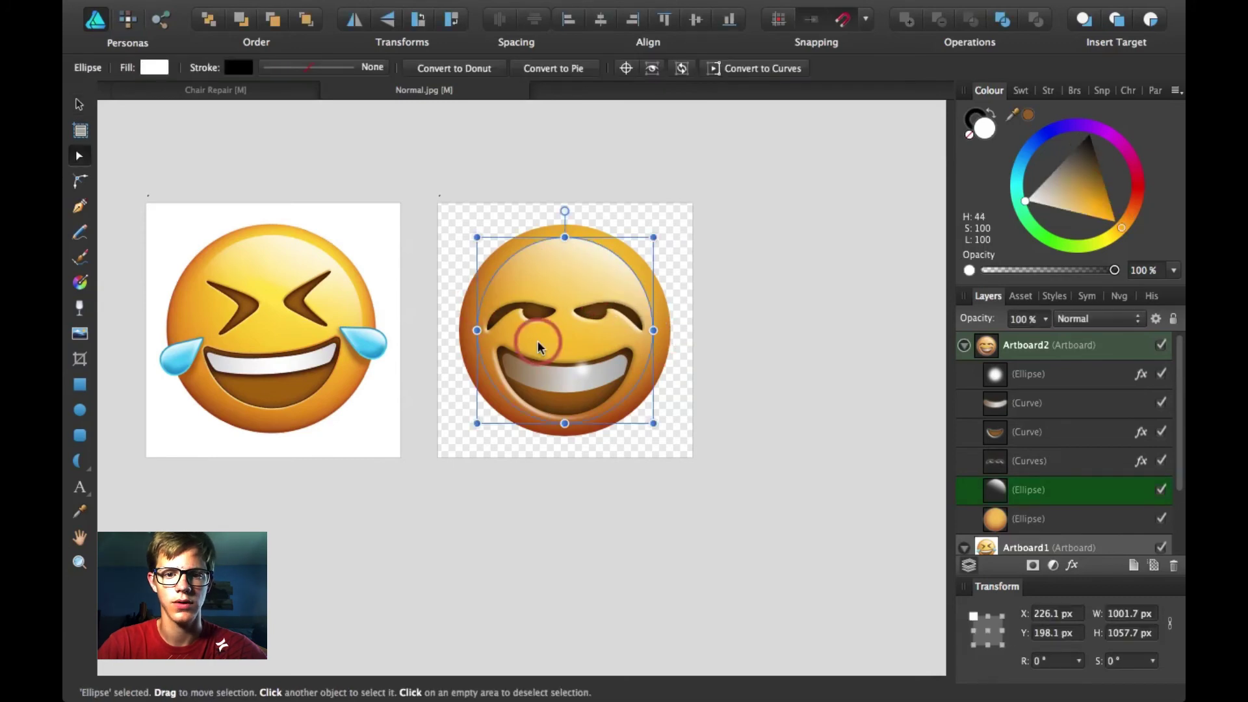
pyautogui.moveTo(663, 332); pyautogui.dragTo(662, 332)
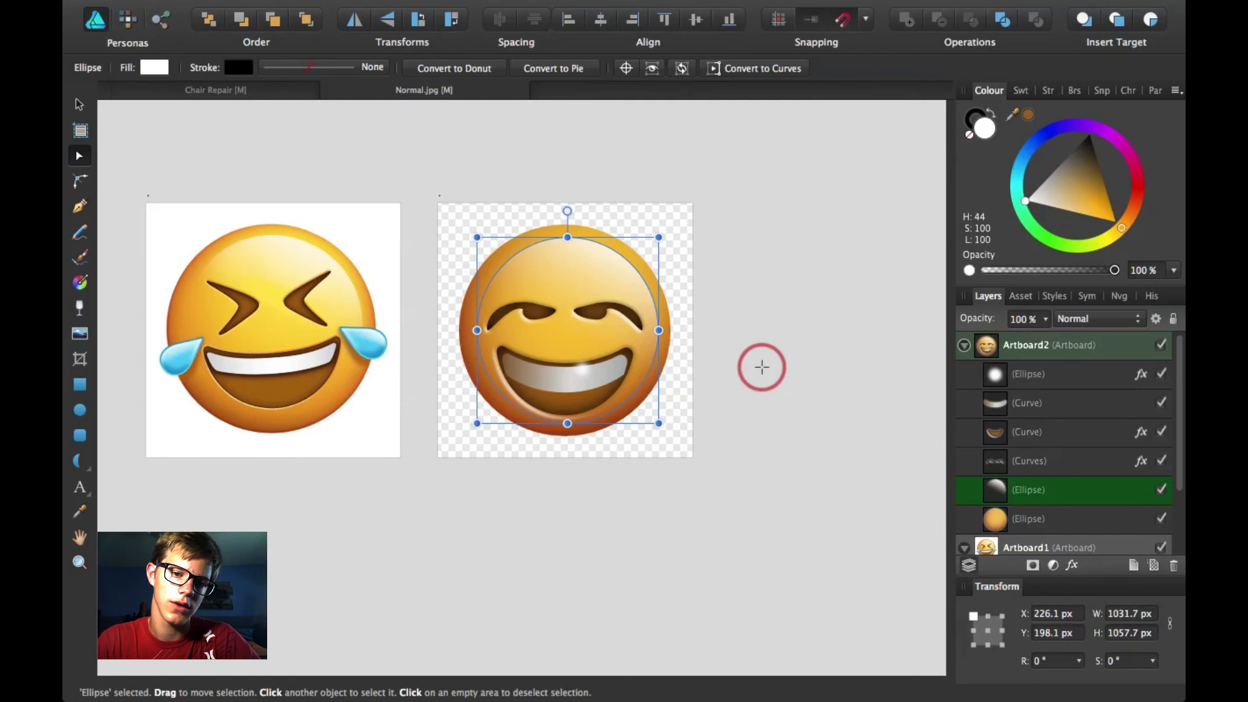
# Step: Add the title "Cross eyed" above the face on the second artboard in the Bebas Neue font
pyautogui.click(758, 423)
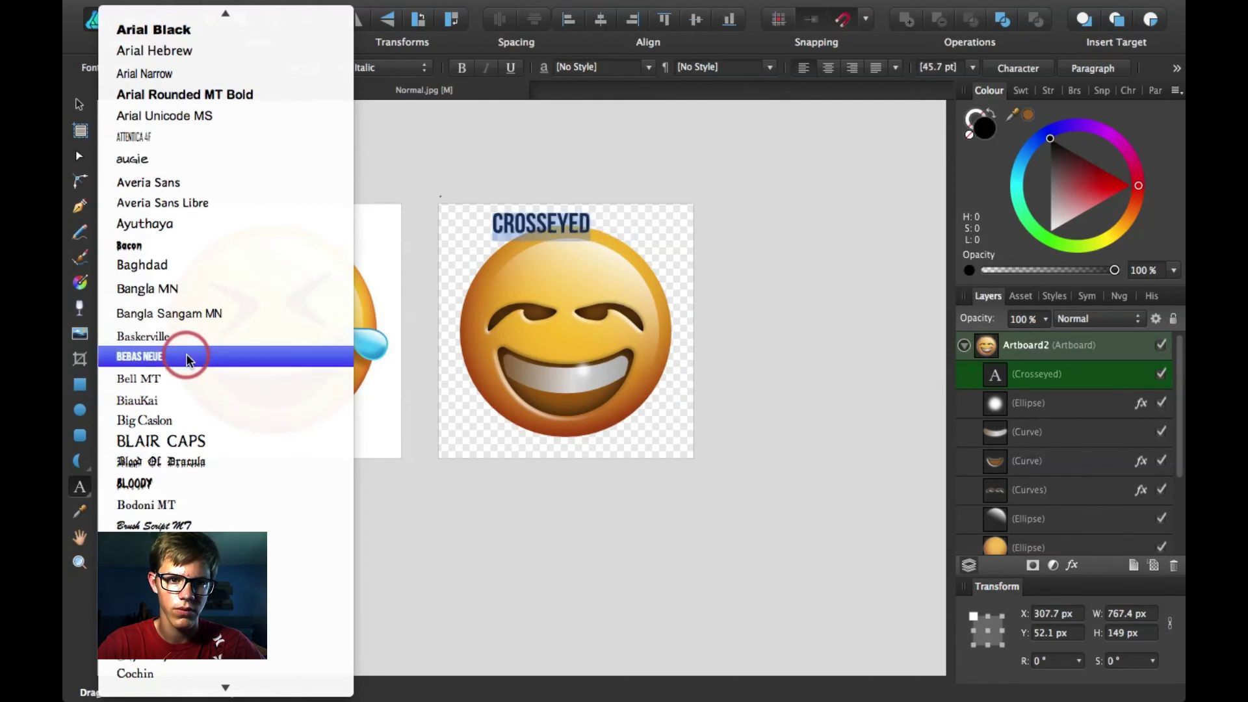
pyautogui.click(186, 353)
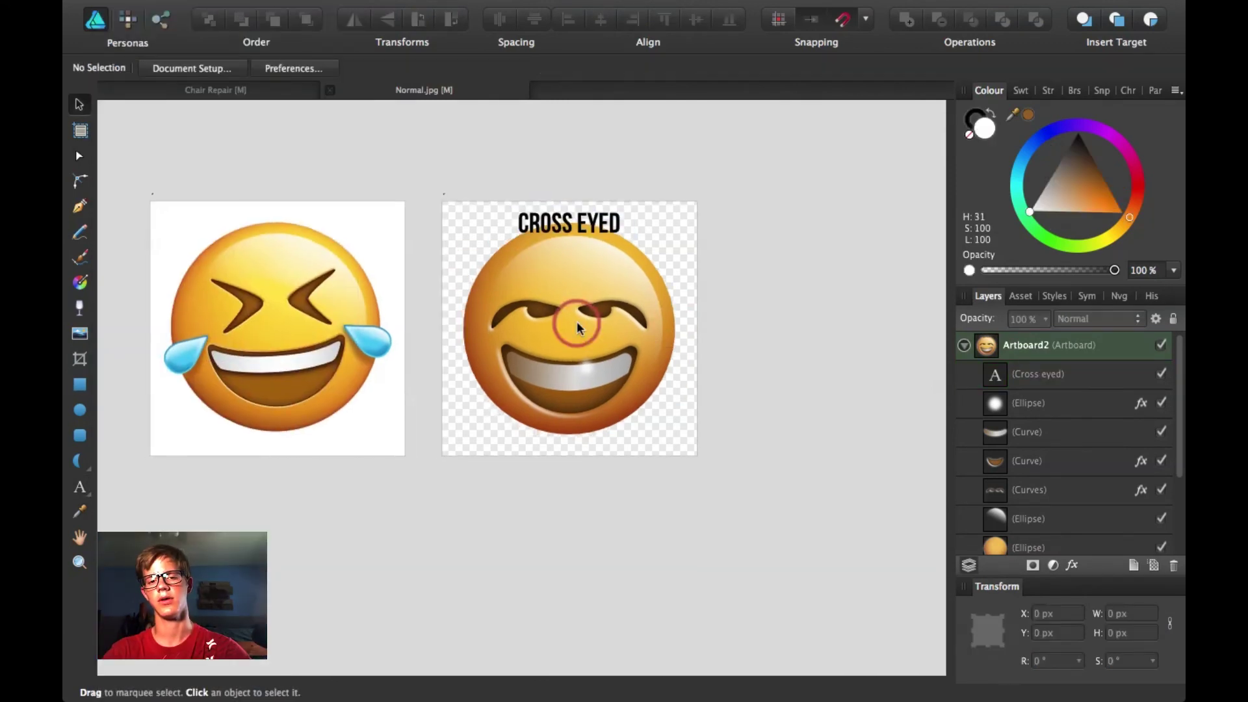